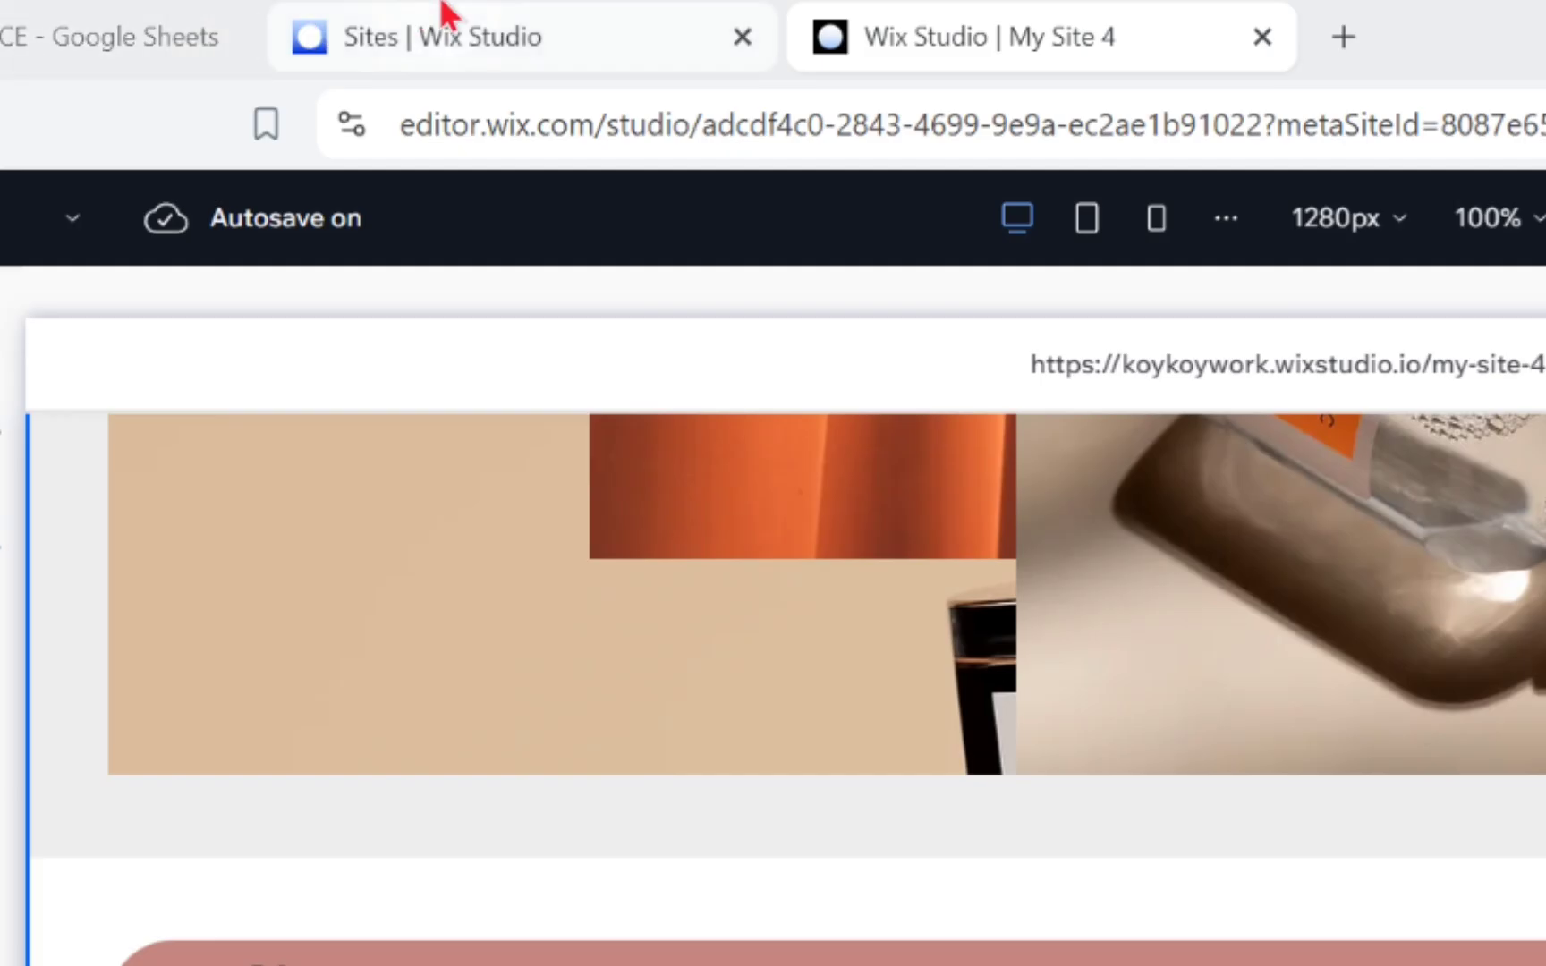
# - Review the Wix Studio Sites dashboard with the existing sites and the option to create a new one
pyautogui.click(334, 11)
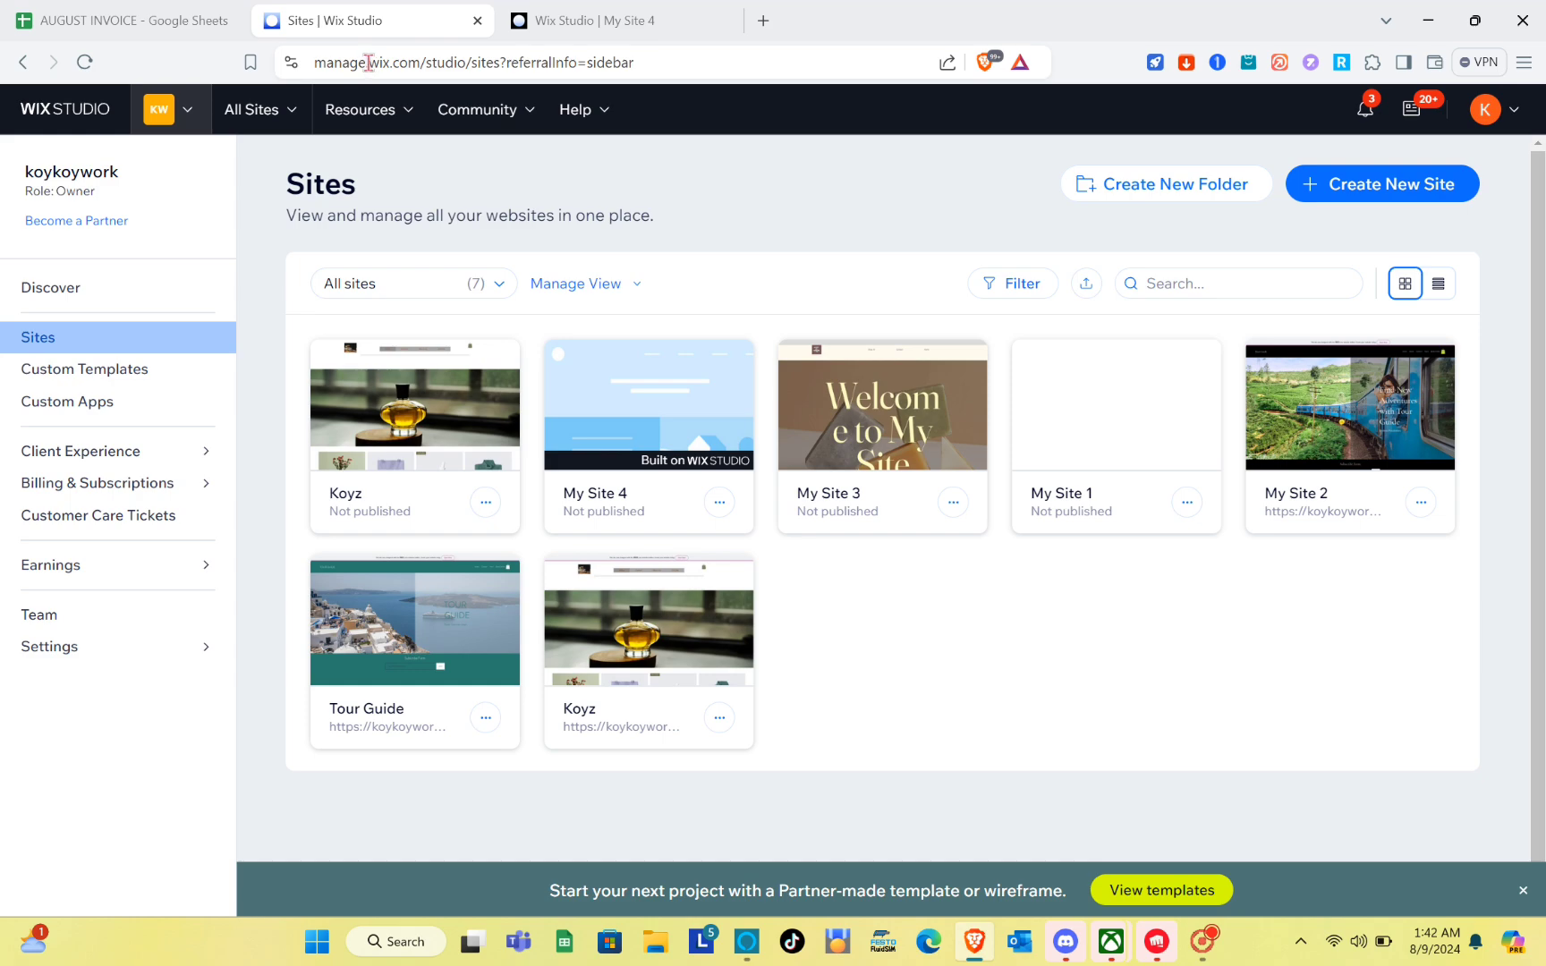
pyautogui.doubleClick(369, 62)
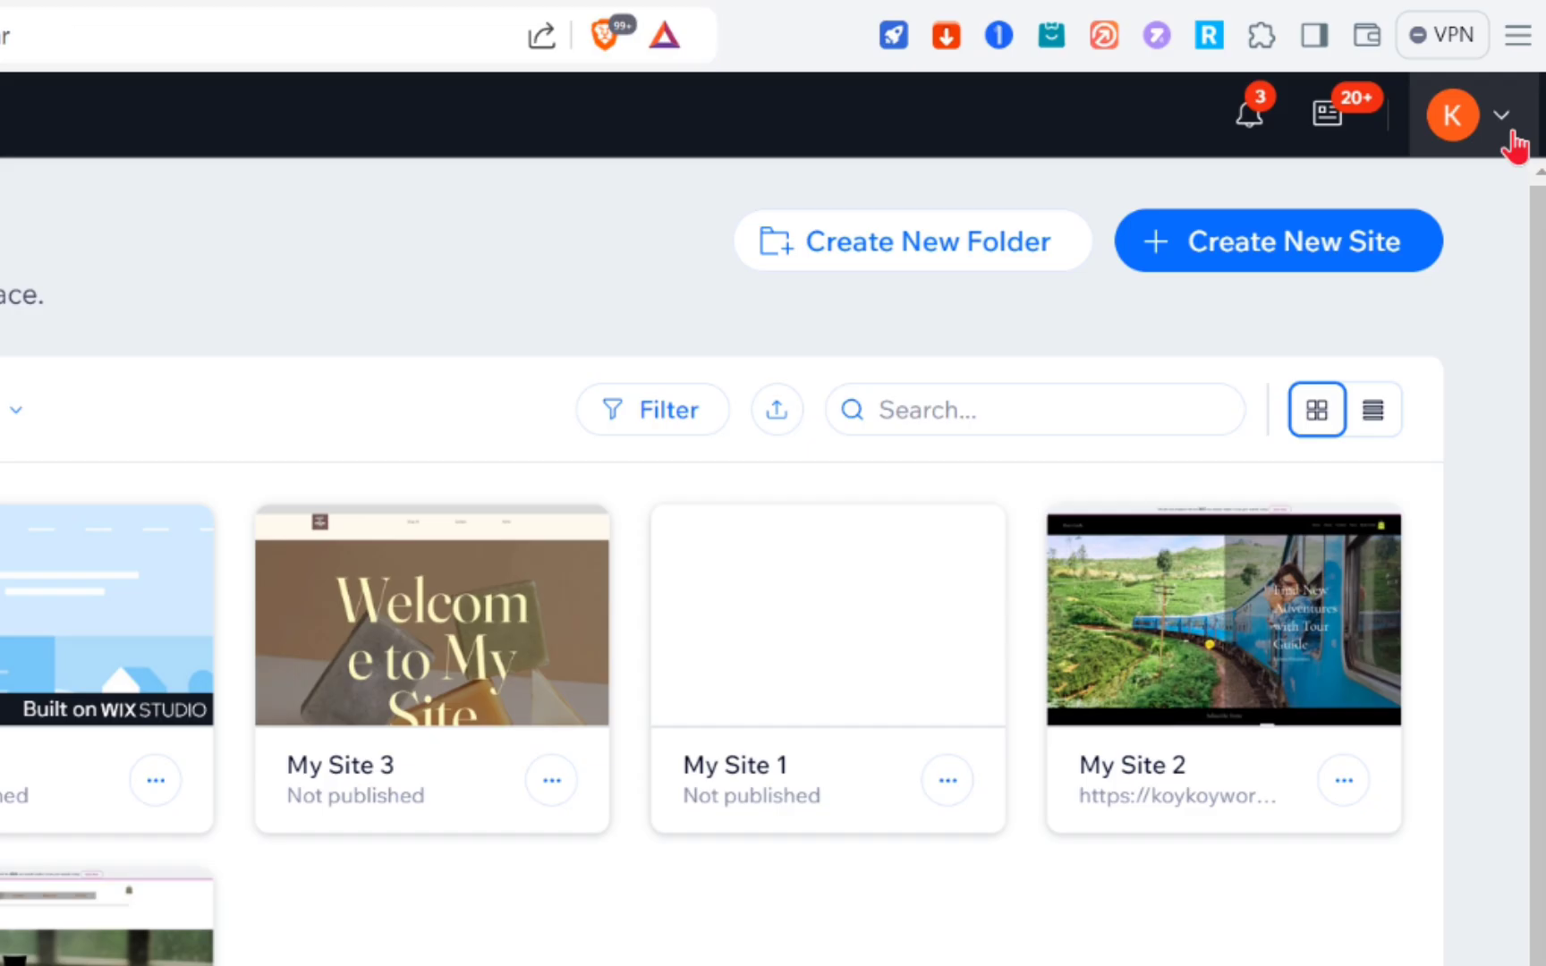
pyautogui.click(1521, 128)
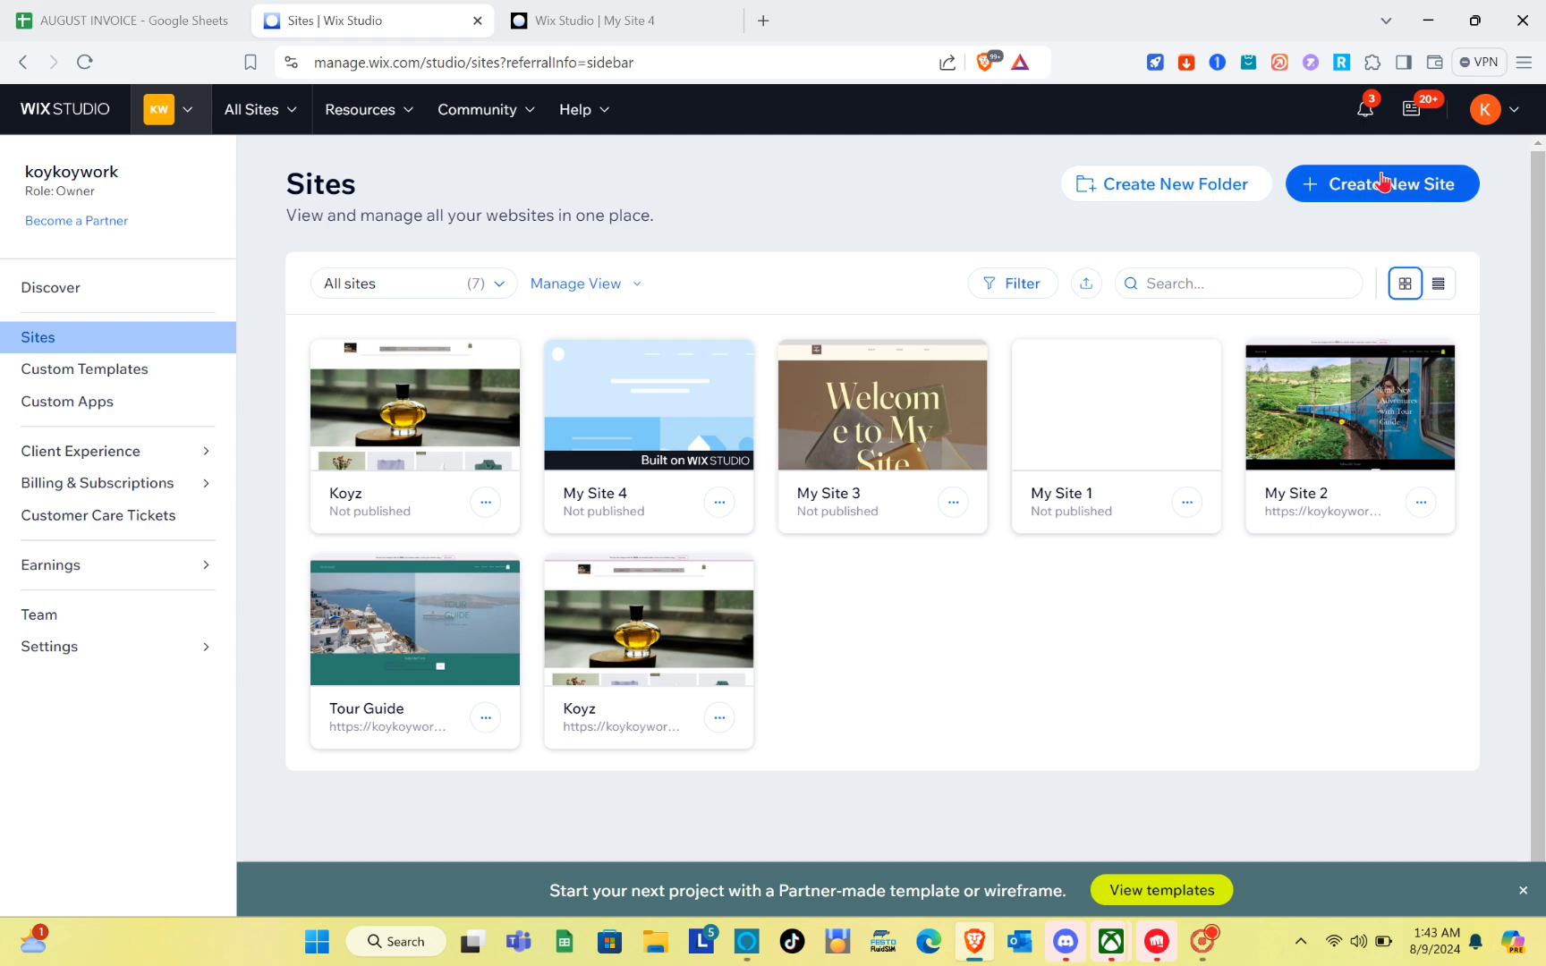
# - Return to the My Site 4 editor and add a blank section between the product image section and the footer
pyautogui.click(608, 12)
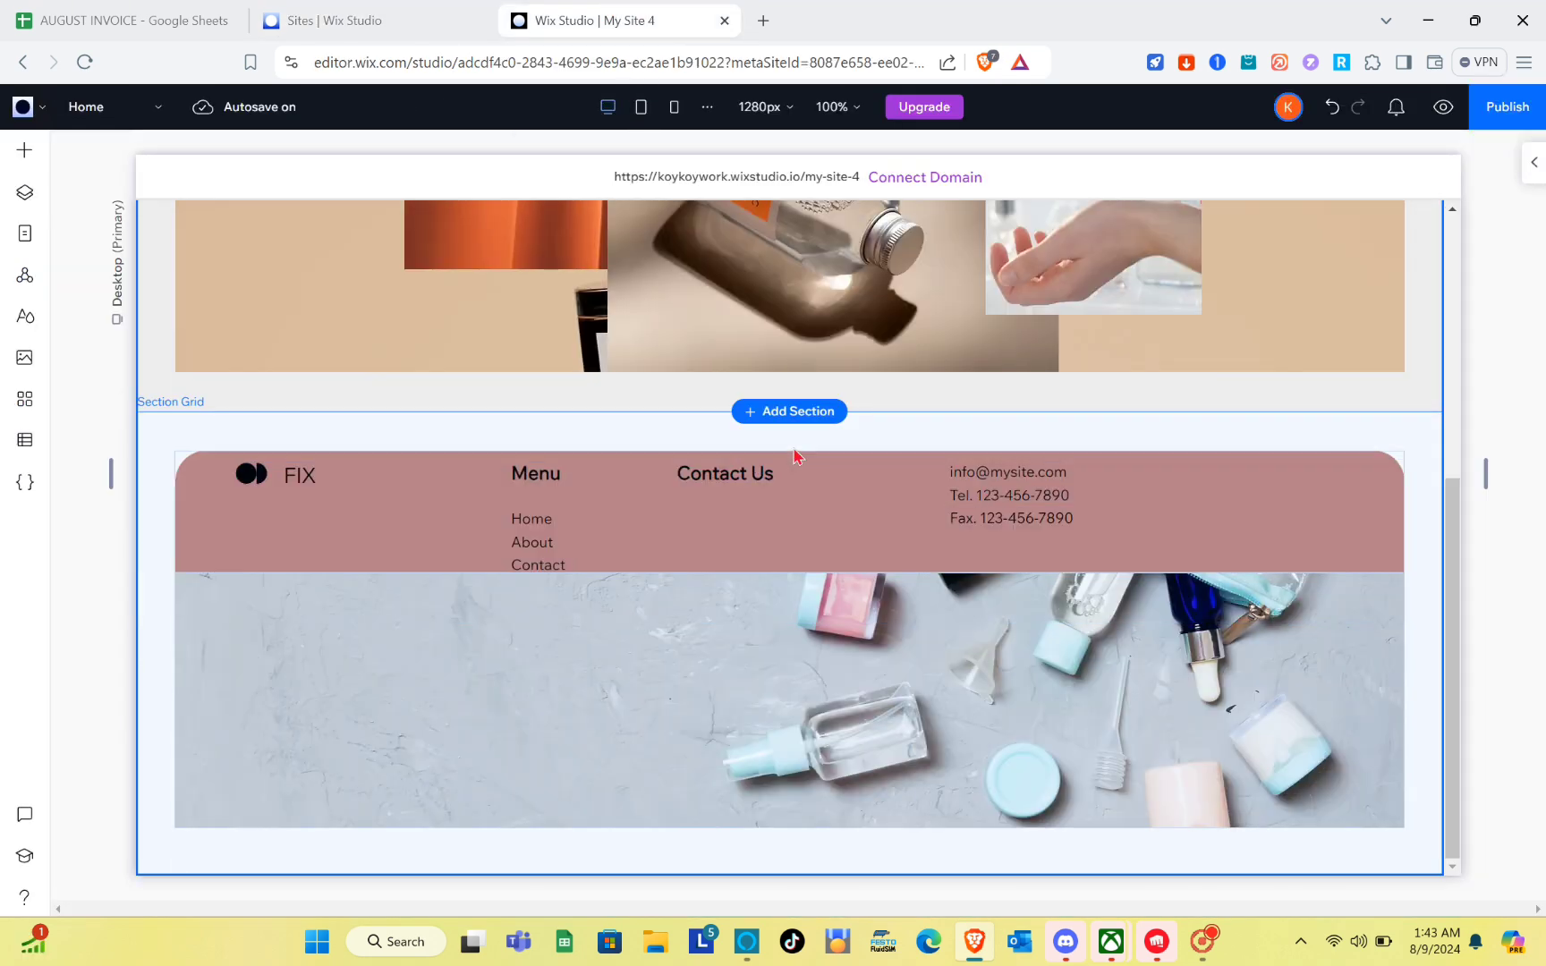
pyautogui.scroll(5, 793, 457)
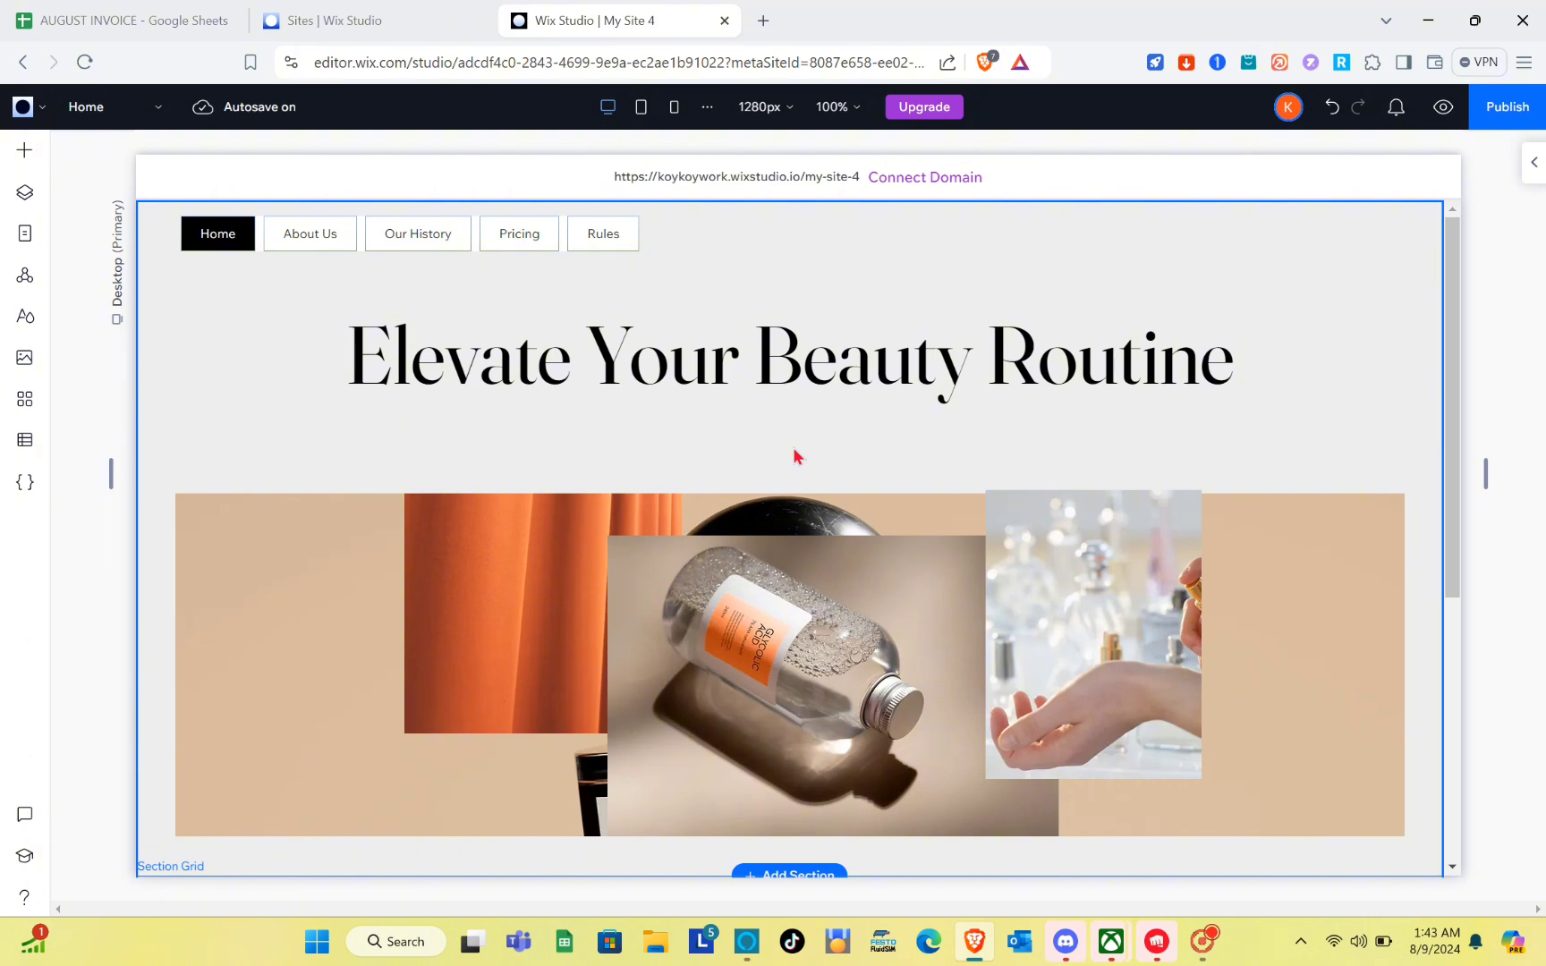
pyautogui.scroll(-1, 818, 512)
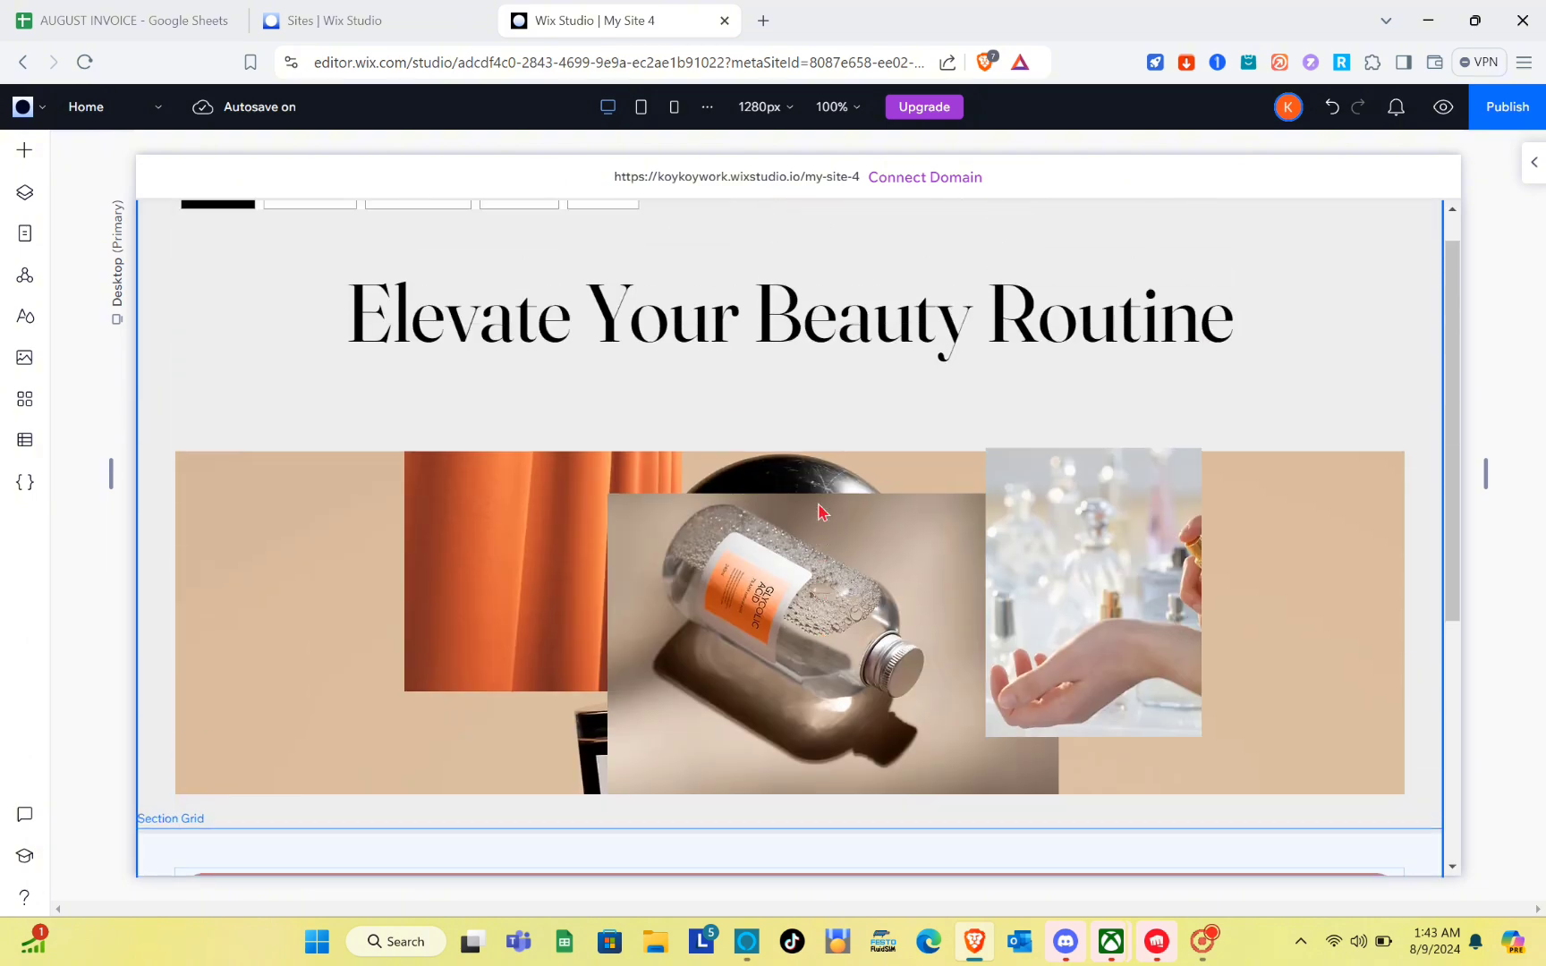
pyautogui.scroll(-5, 818, 512)
pyautogui.scroll(5, 818, 511)
pyautogui.scroll(-5, 817, 512)
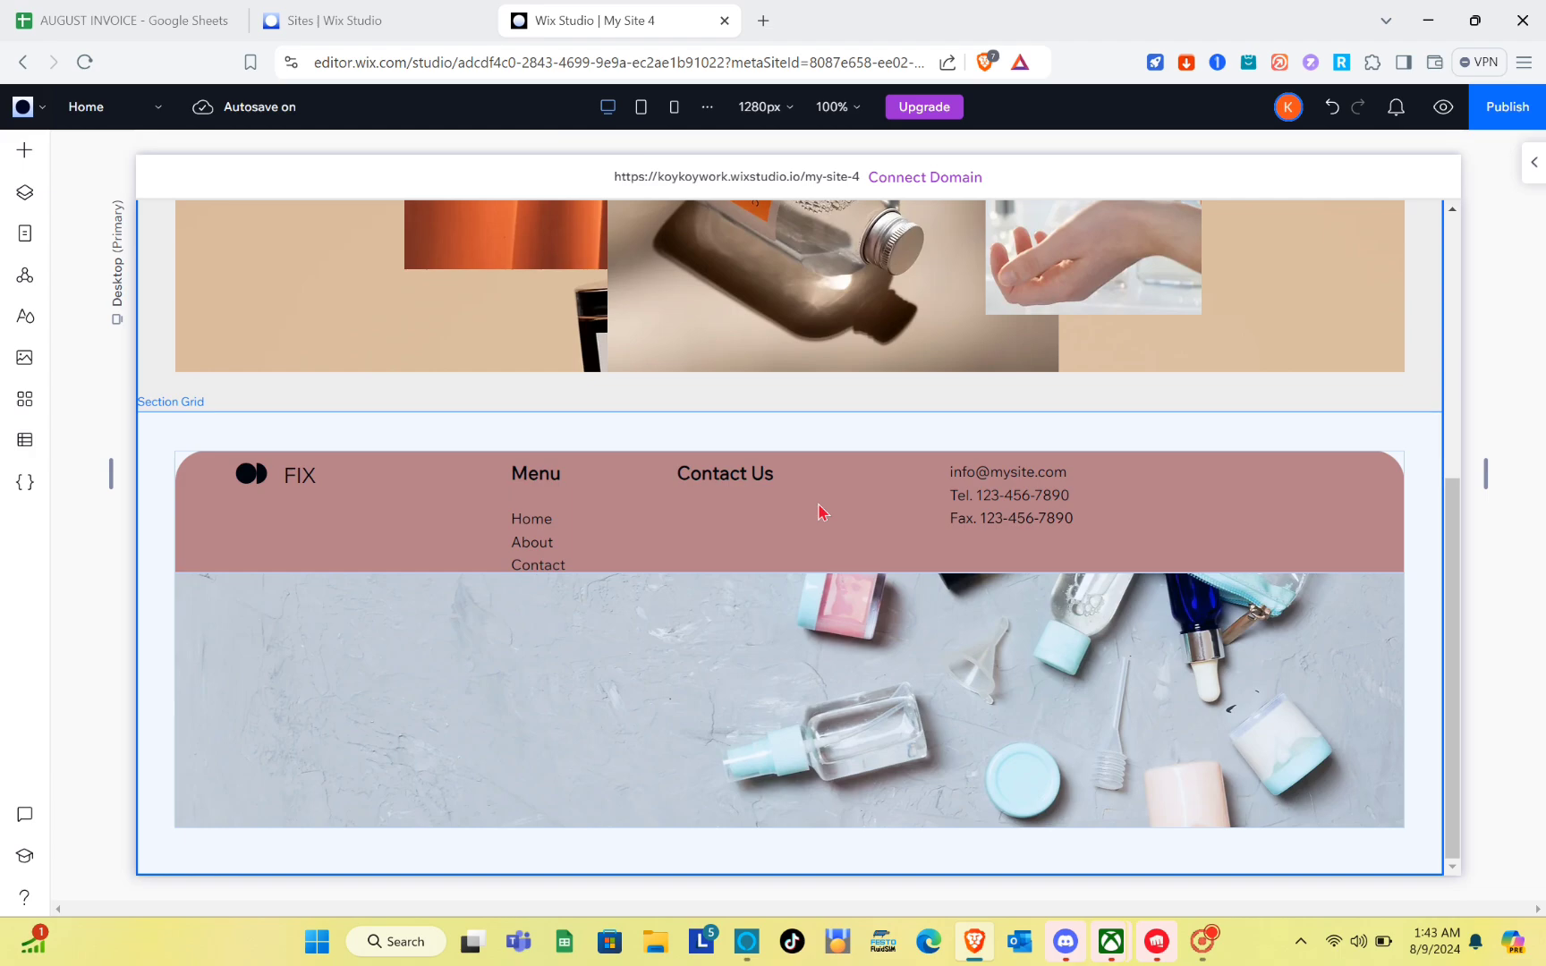
pyautogui.scroll(5, 818, 512)
pyautogui.scroll(-4, 818, 511)
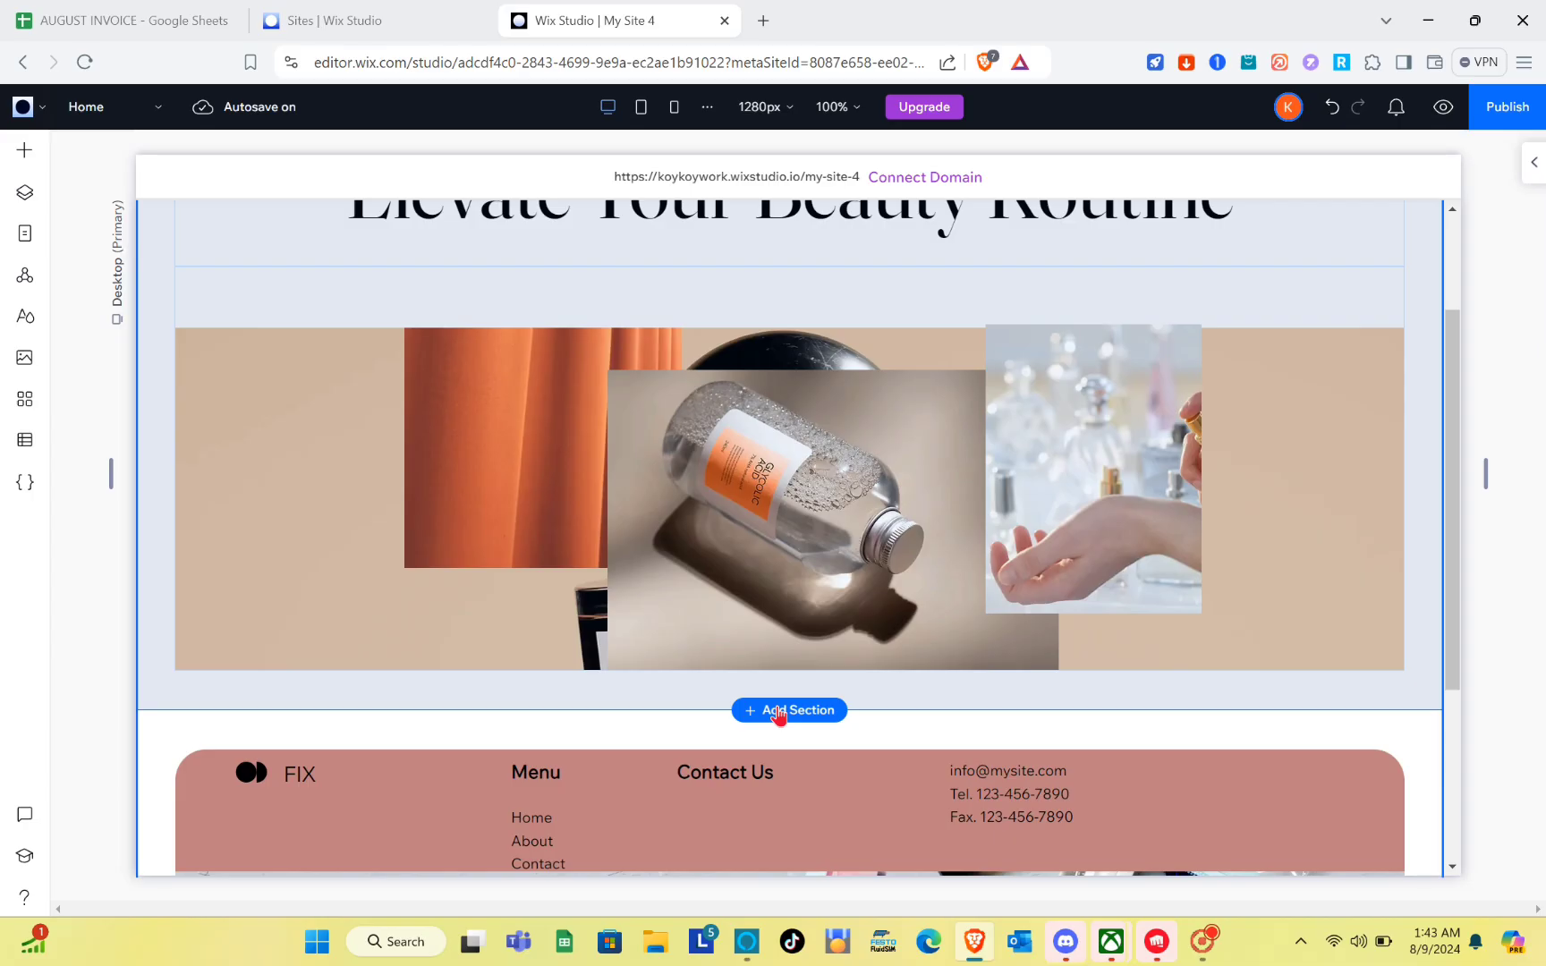
pyautogui.click(810, 559)
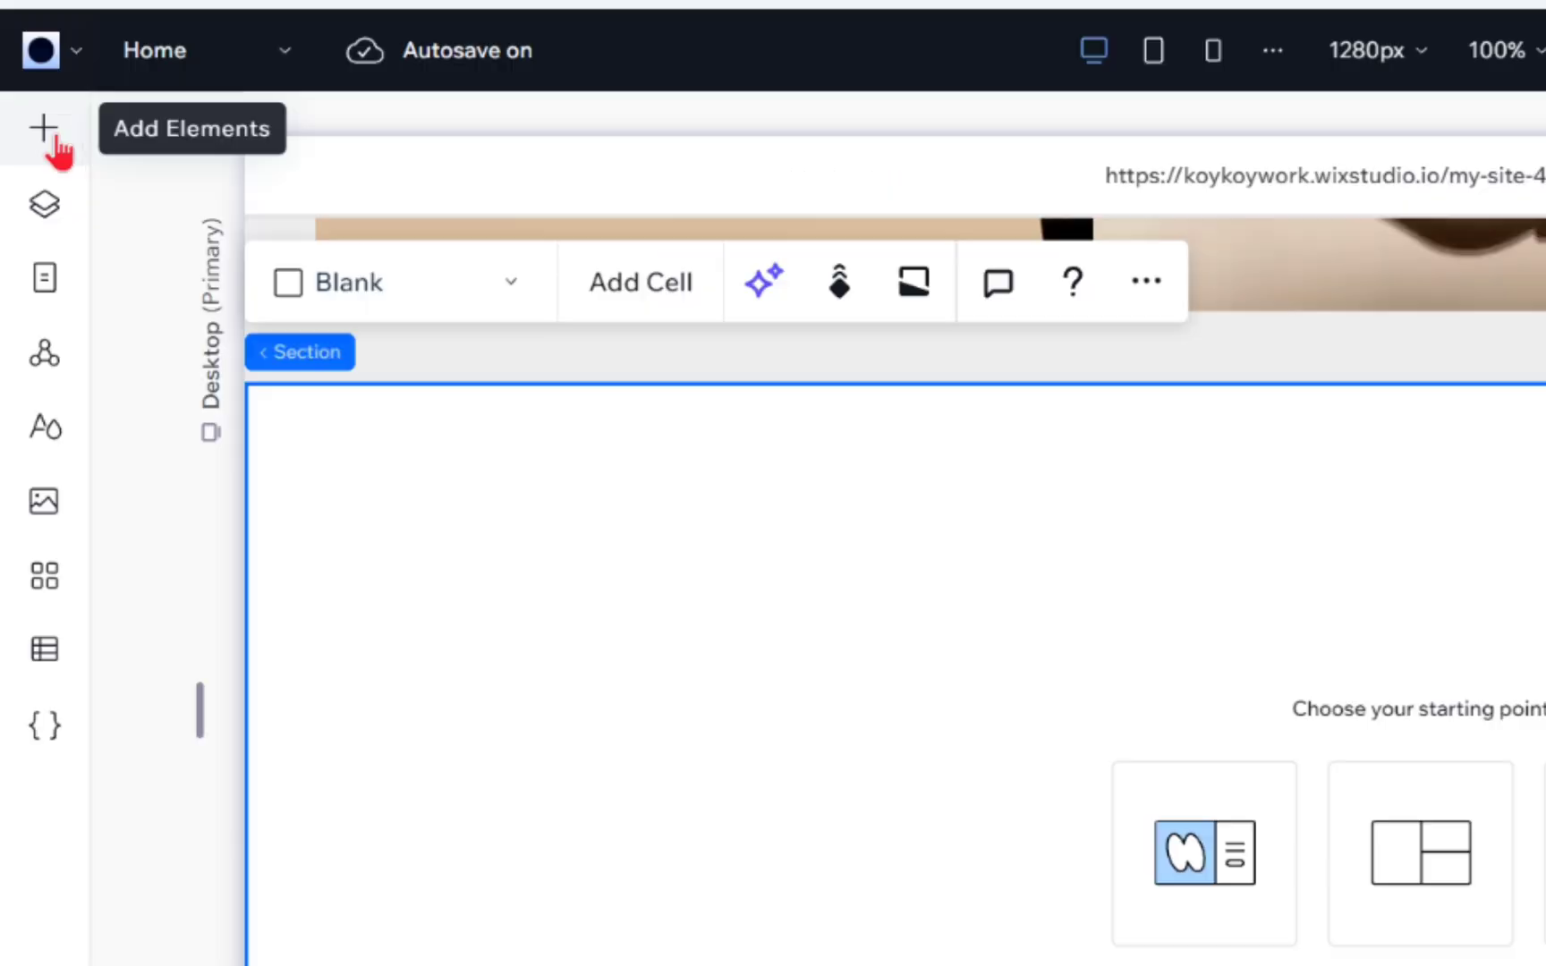
# - Add a Video Upload single video player from the media elements to the new blank section
pyautogui.click(45, 130)
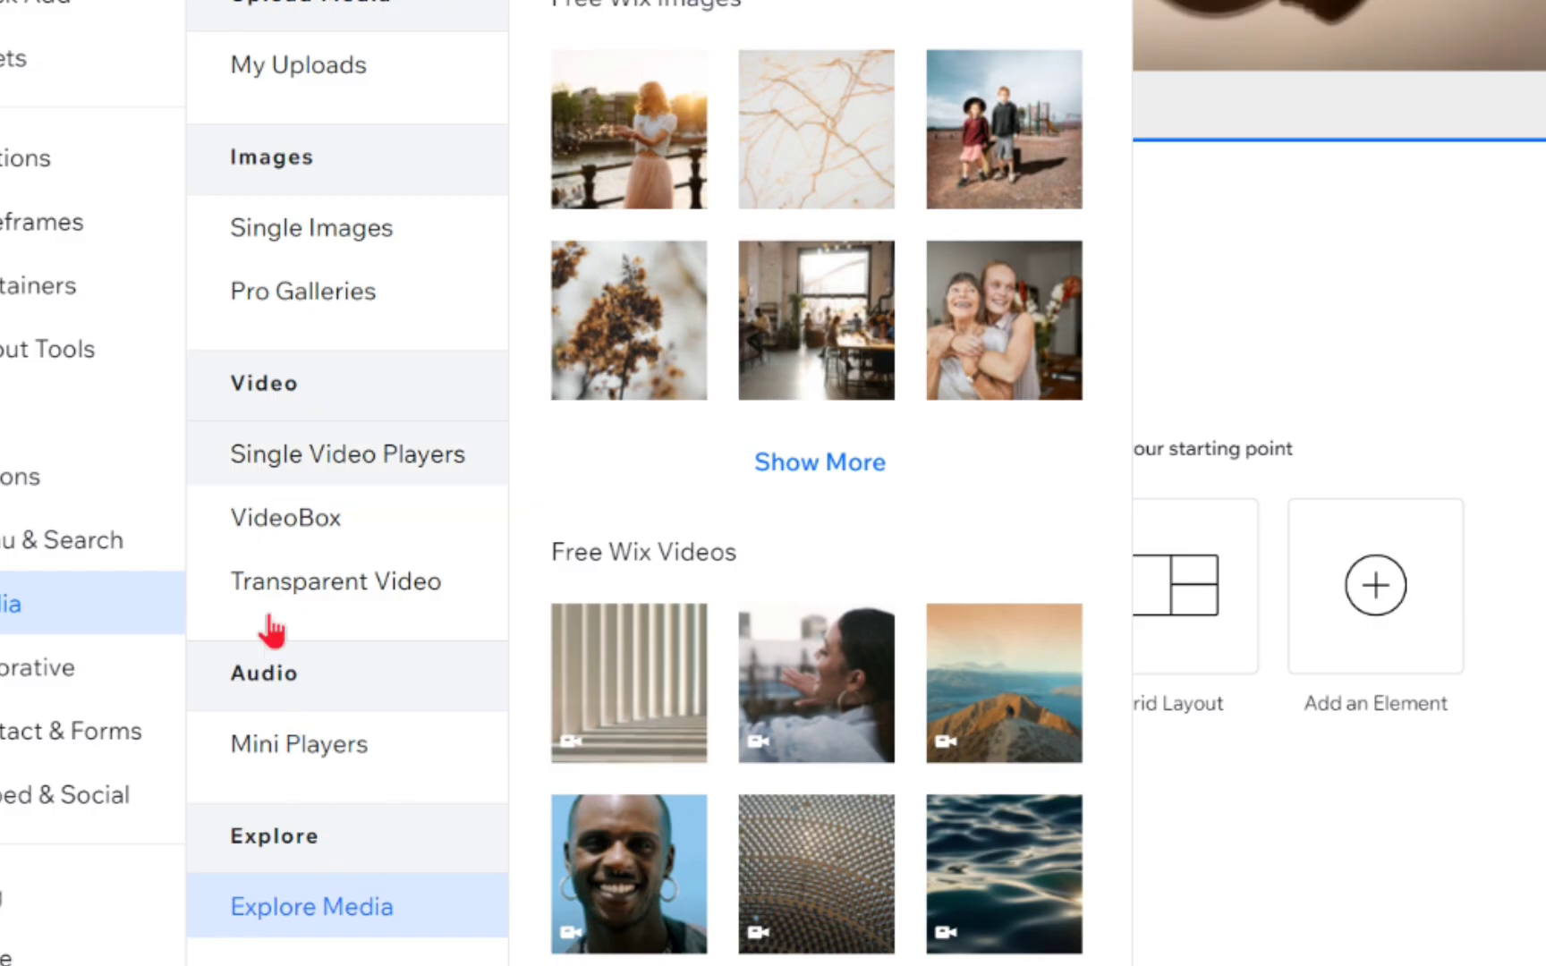
pyautogui.click(331, 461)
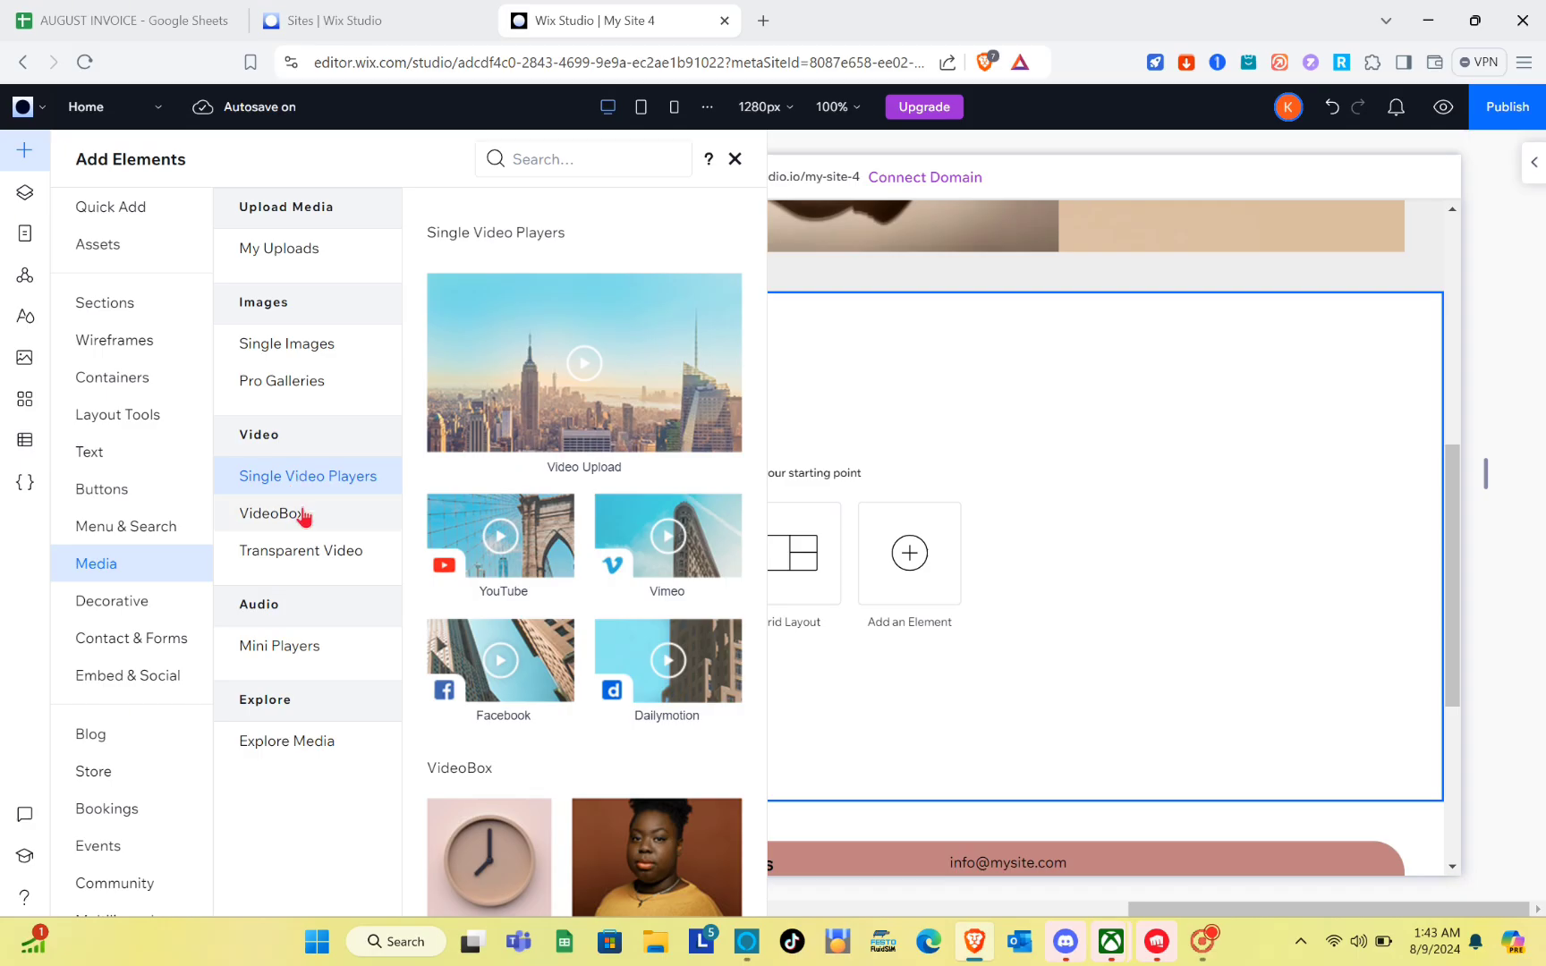
pyautogui.click(342, 519)
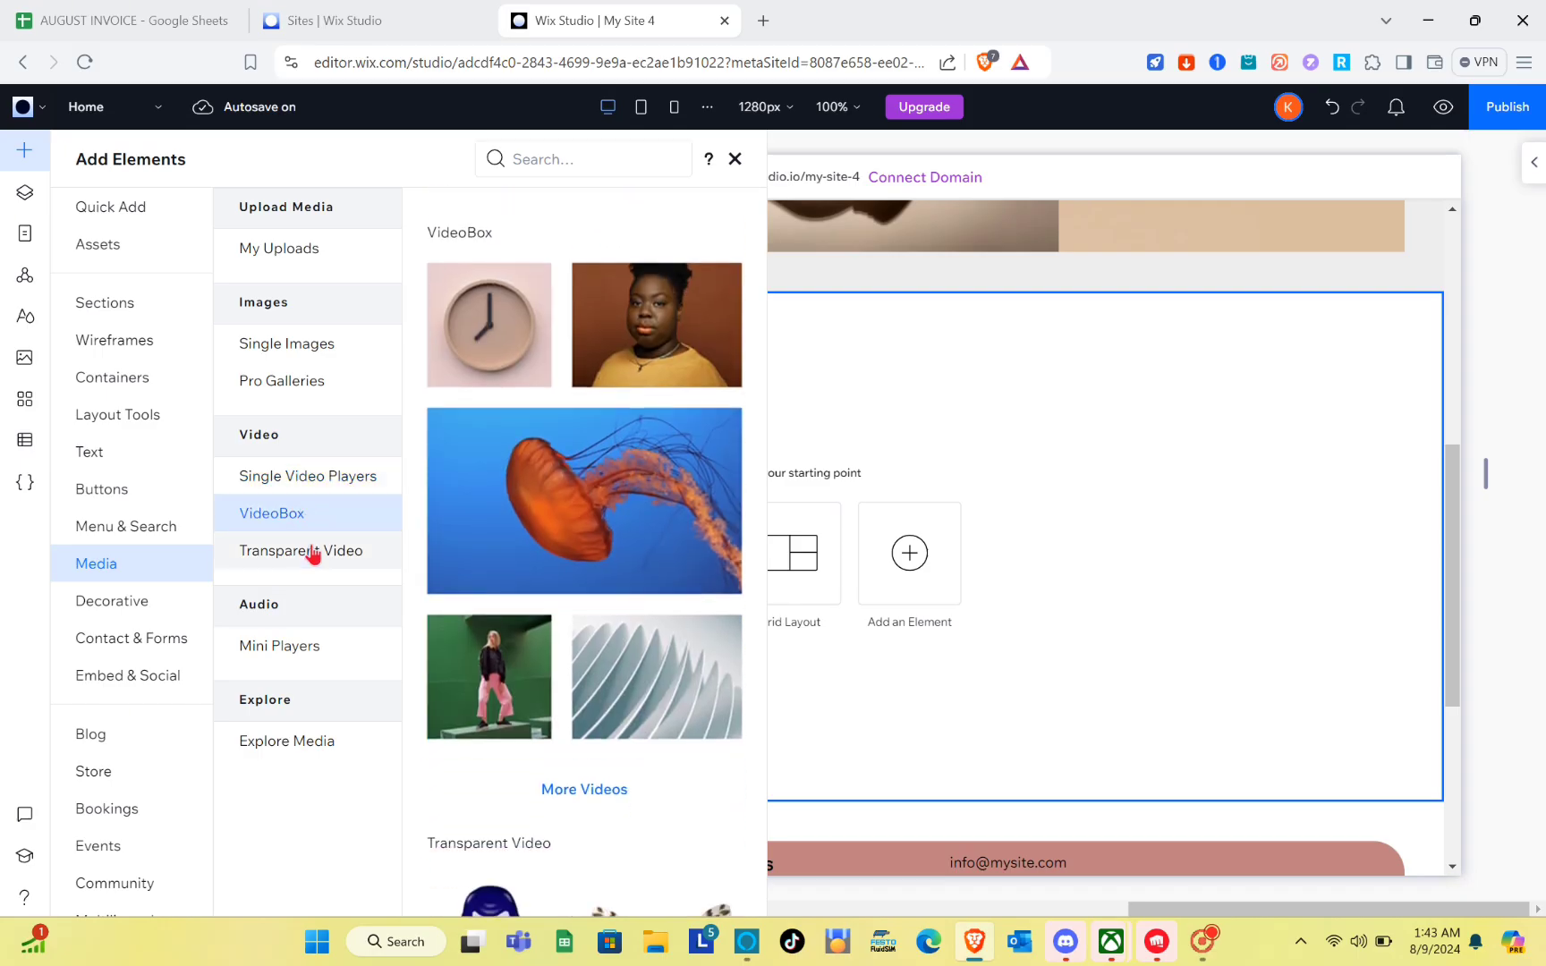
pyautogui.click(313, 552)
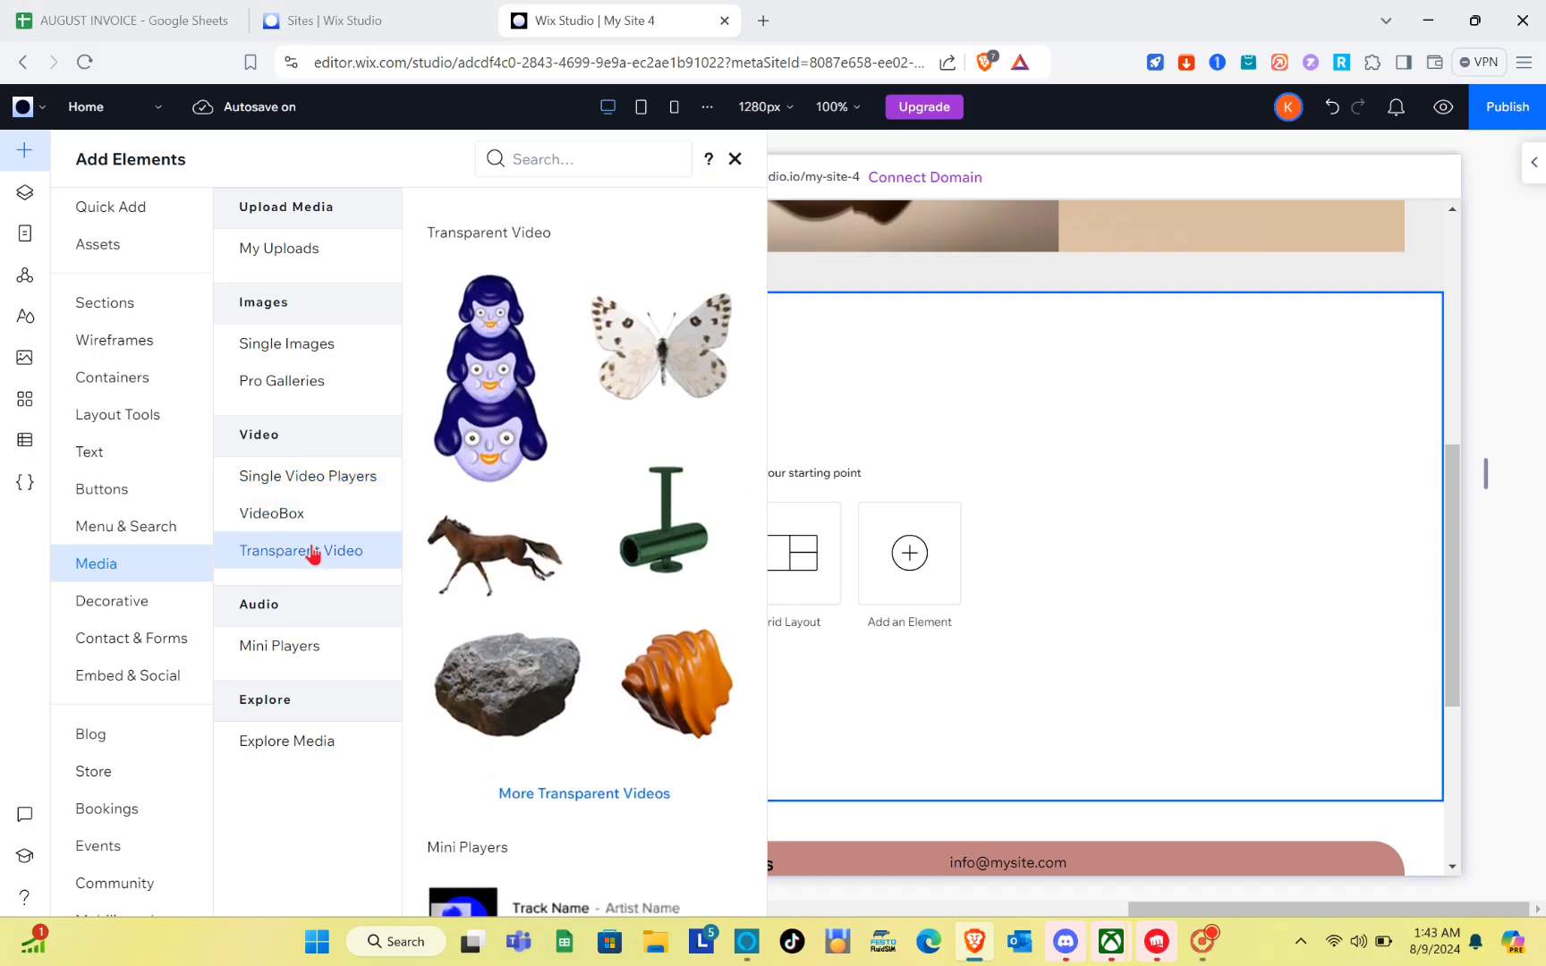
pyautogui.click(304, 479)
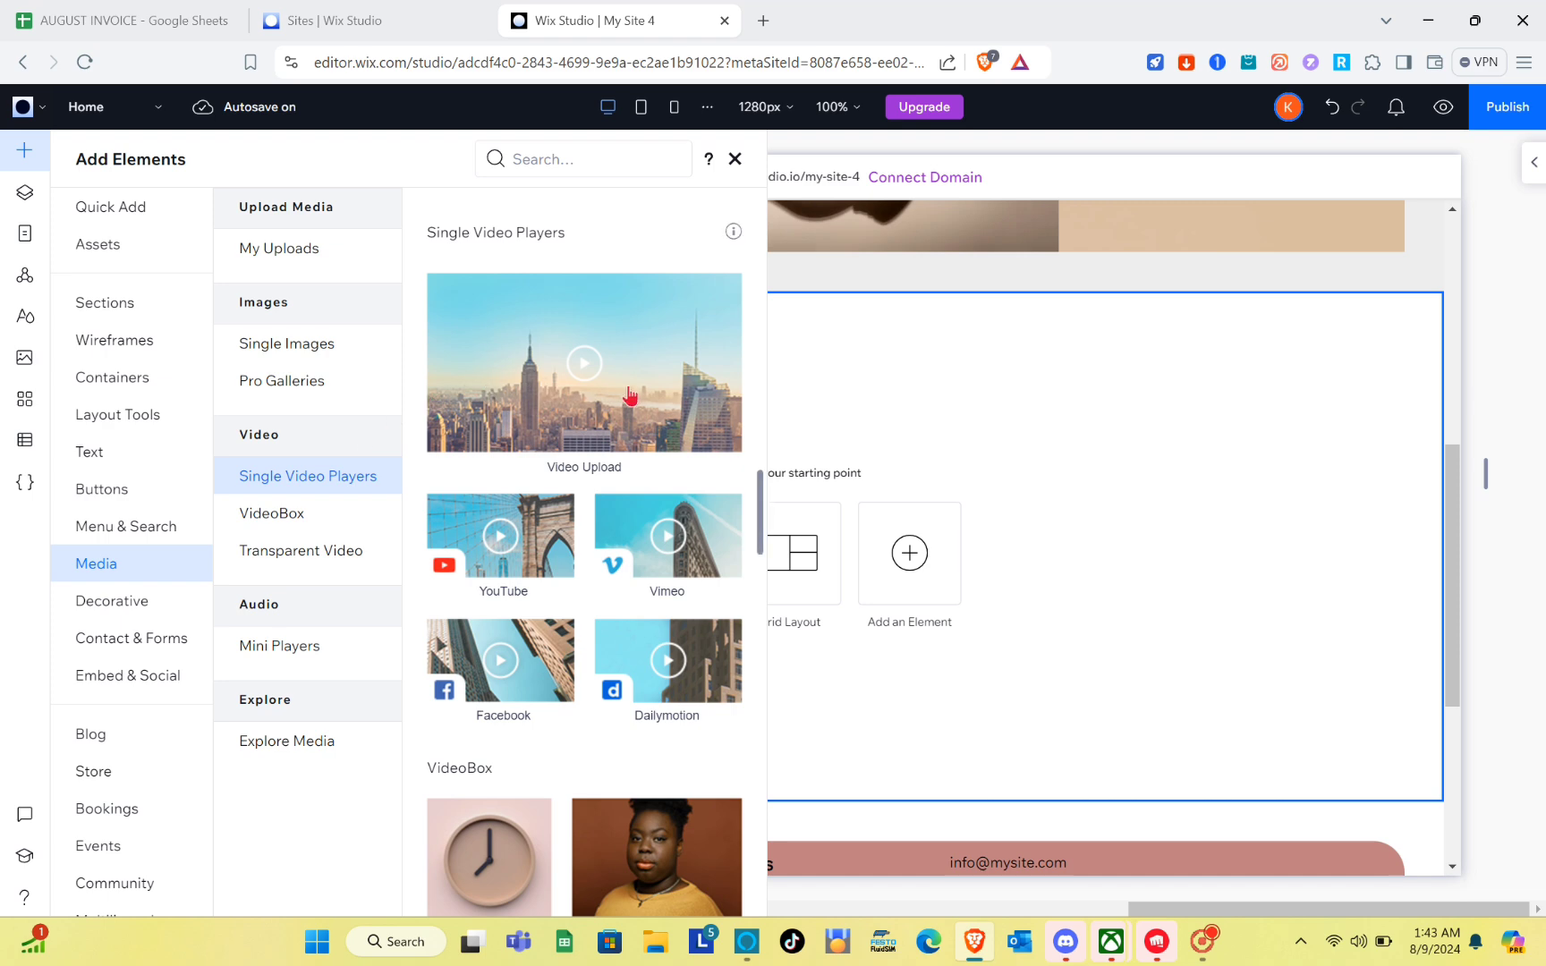
pyautogui.scroll(-2, 582, 411)
pyautogui.scroll(2, 582, 411)
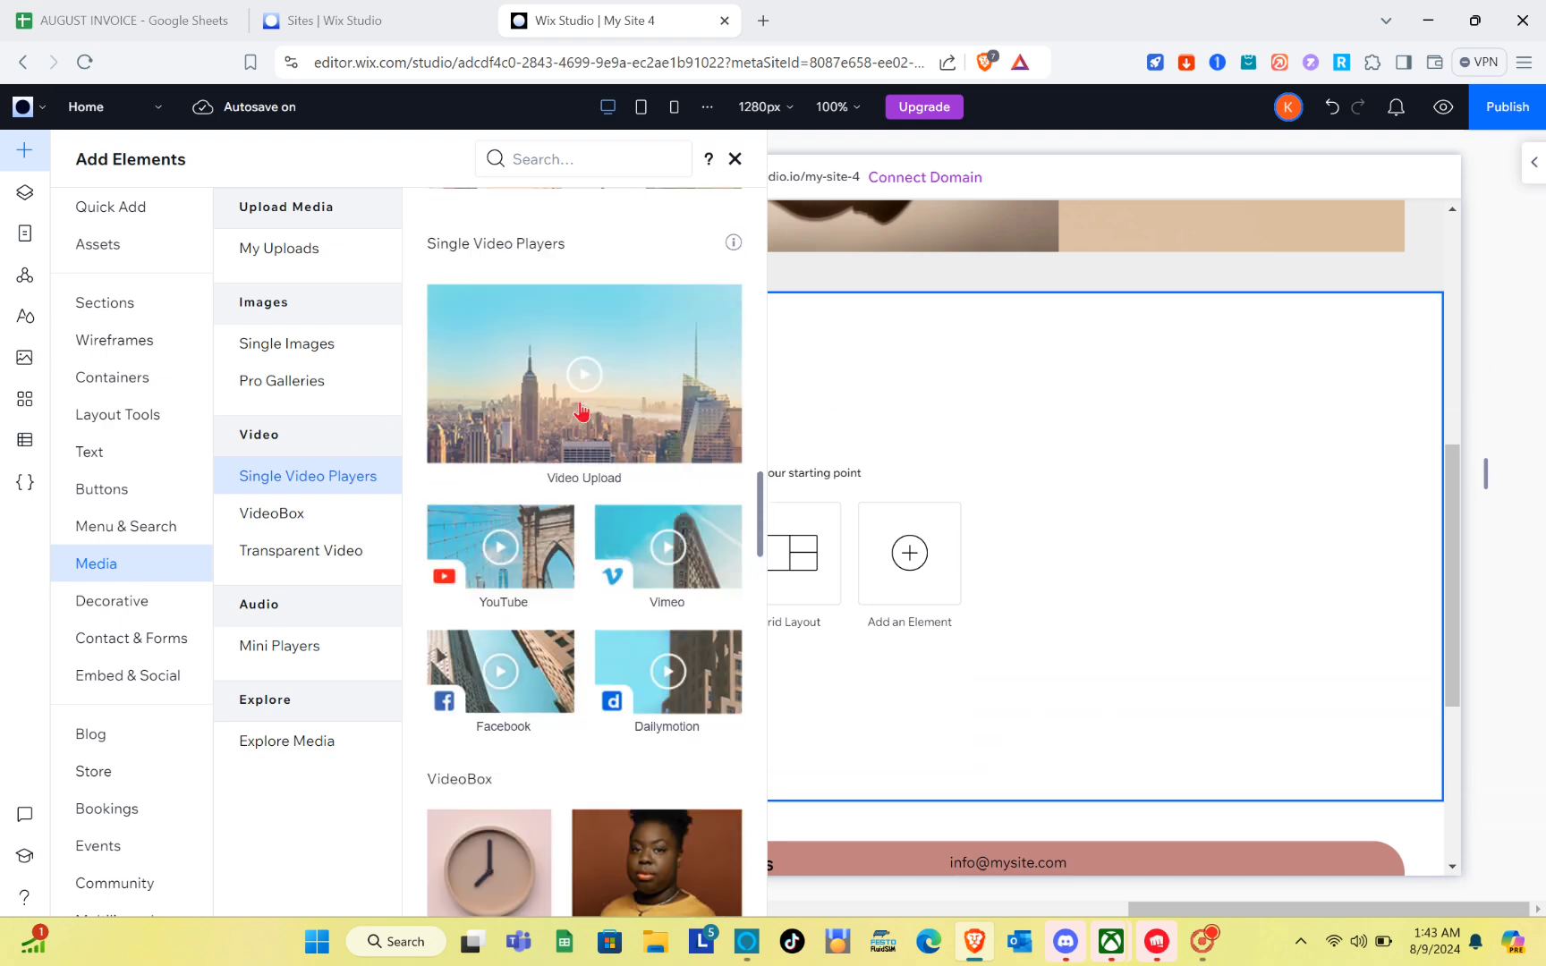
pyautogui.scroll(-1, 581, 411)
pyautogui.scroll(-3, 581, 412)
pyautogui.scroll(5, 598, 349)
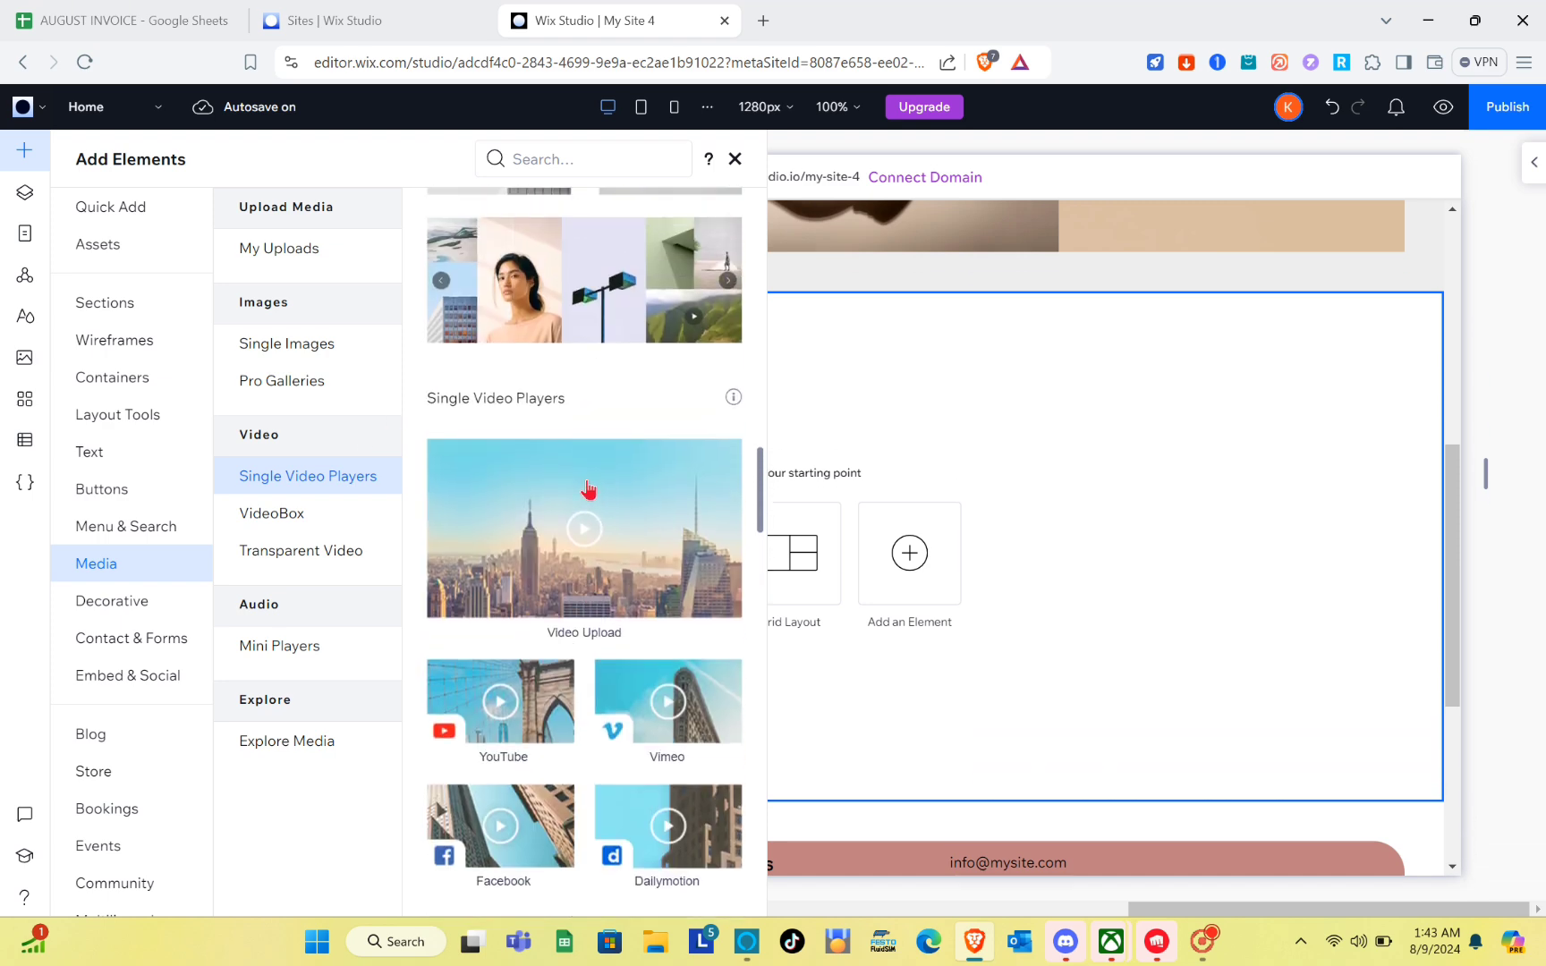
pyautogui.click(590, 533)
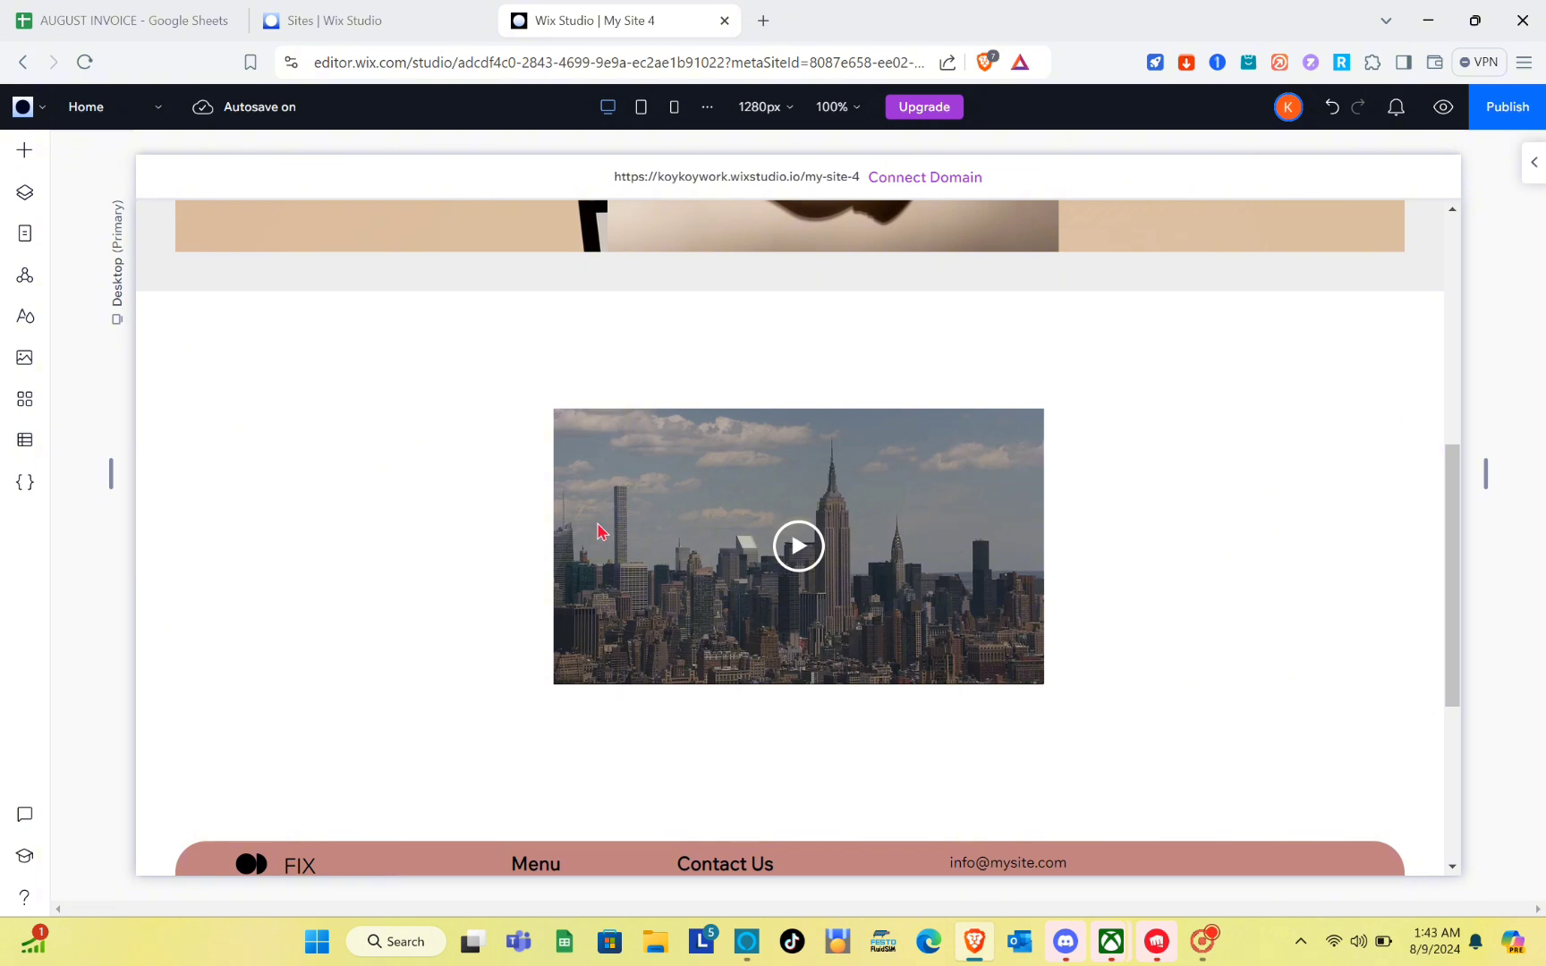
# - Stretch the video player to fill the whole section, and turn the stretch back off
pyautogui.click(871, 593)
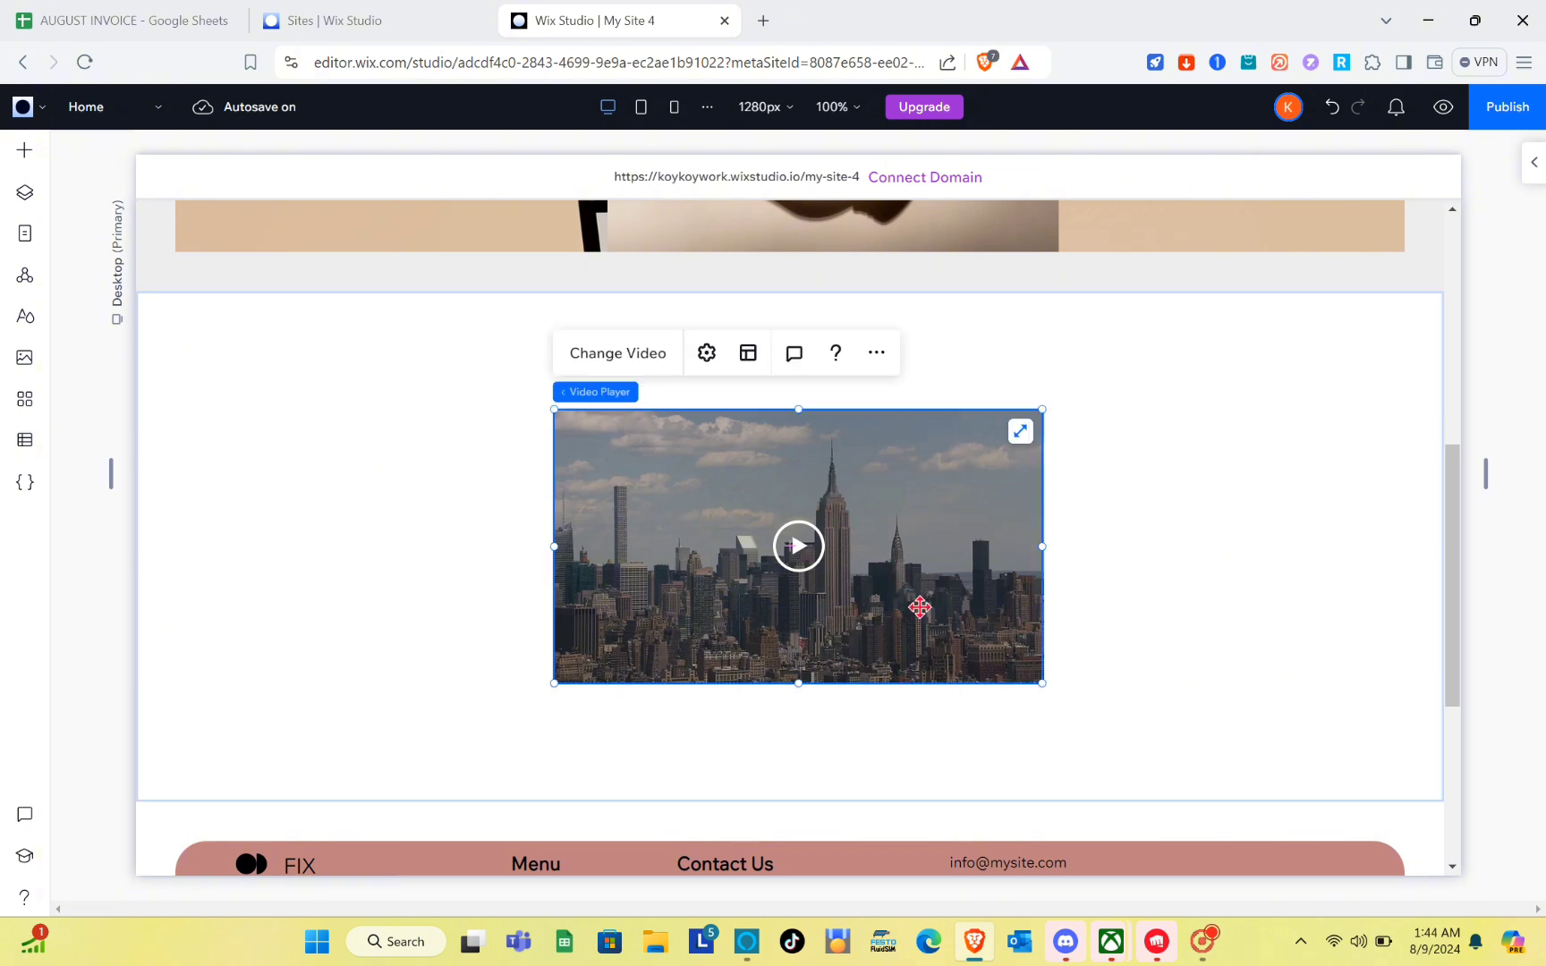
pyautogui.moveTo(920, 608); pyautogui.dragTo(817, 606)
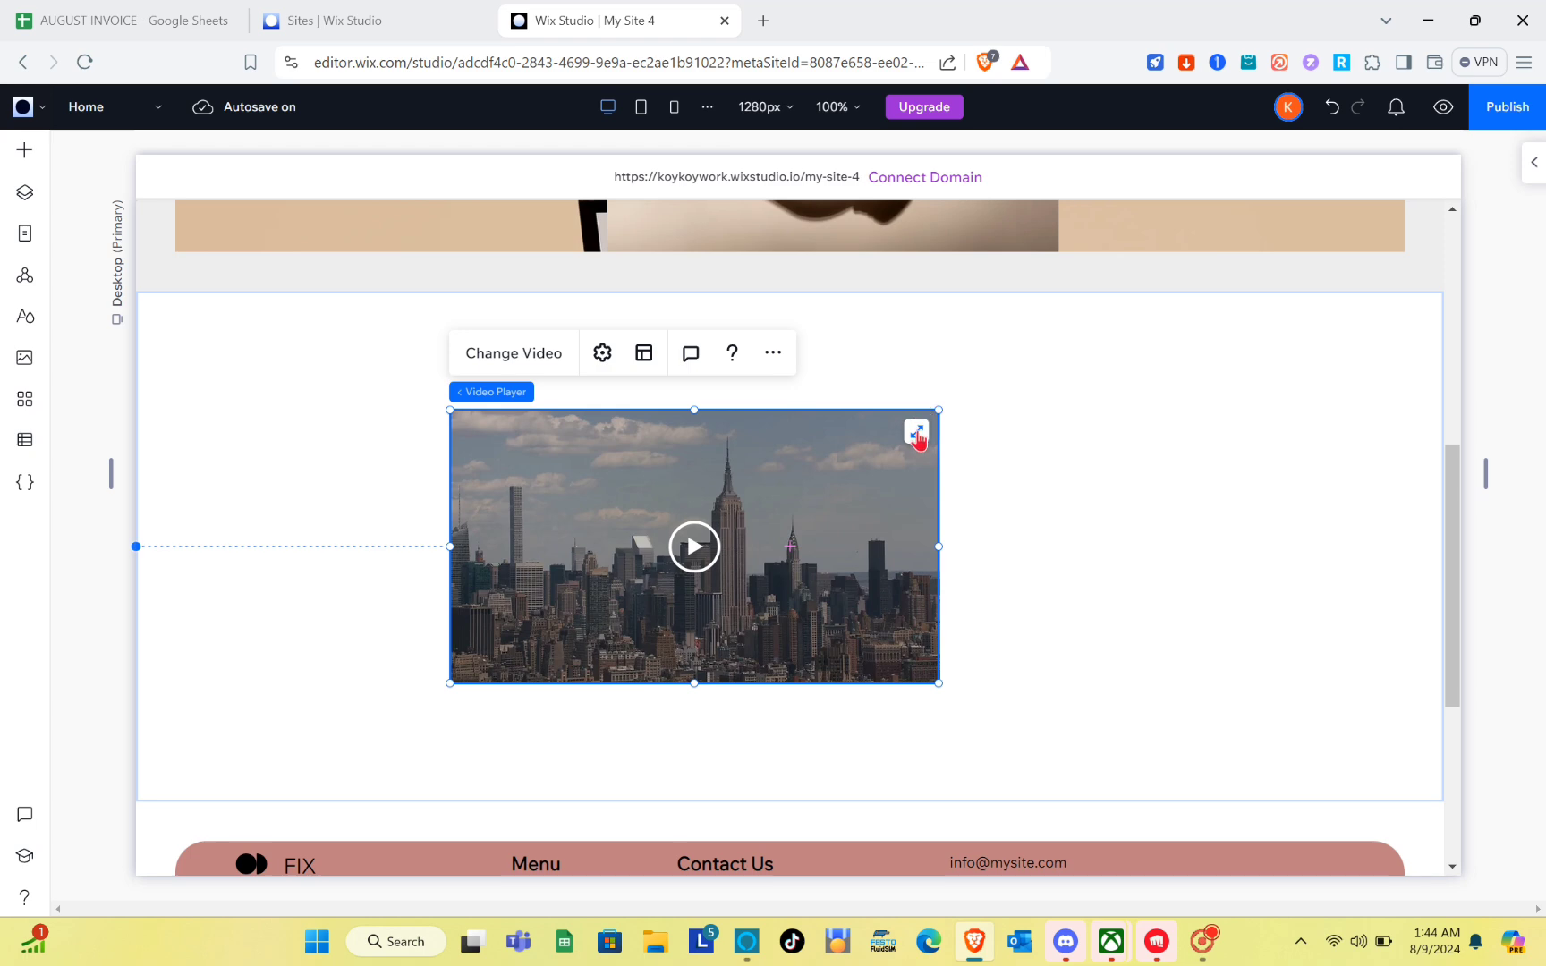
pyautogui.click(918, 433)
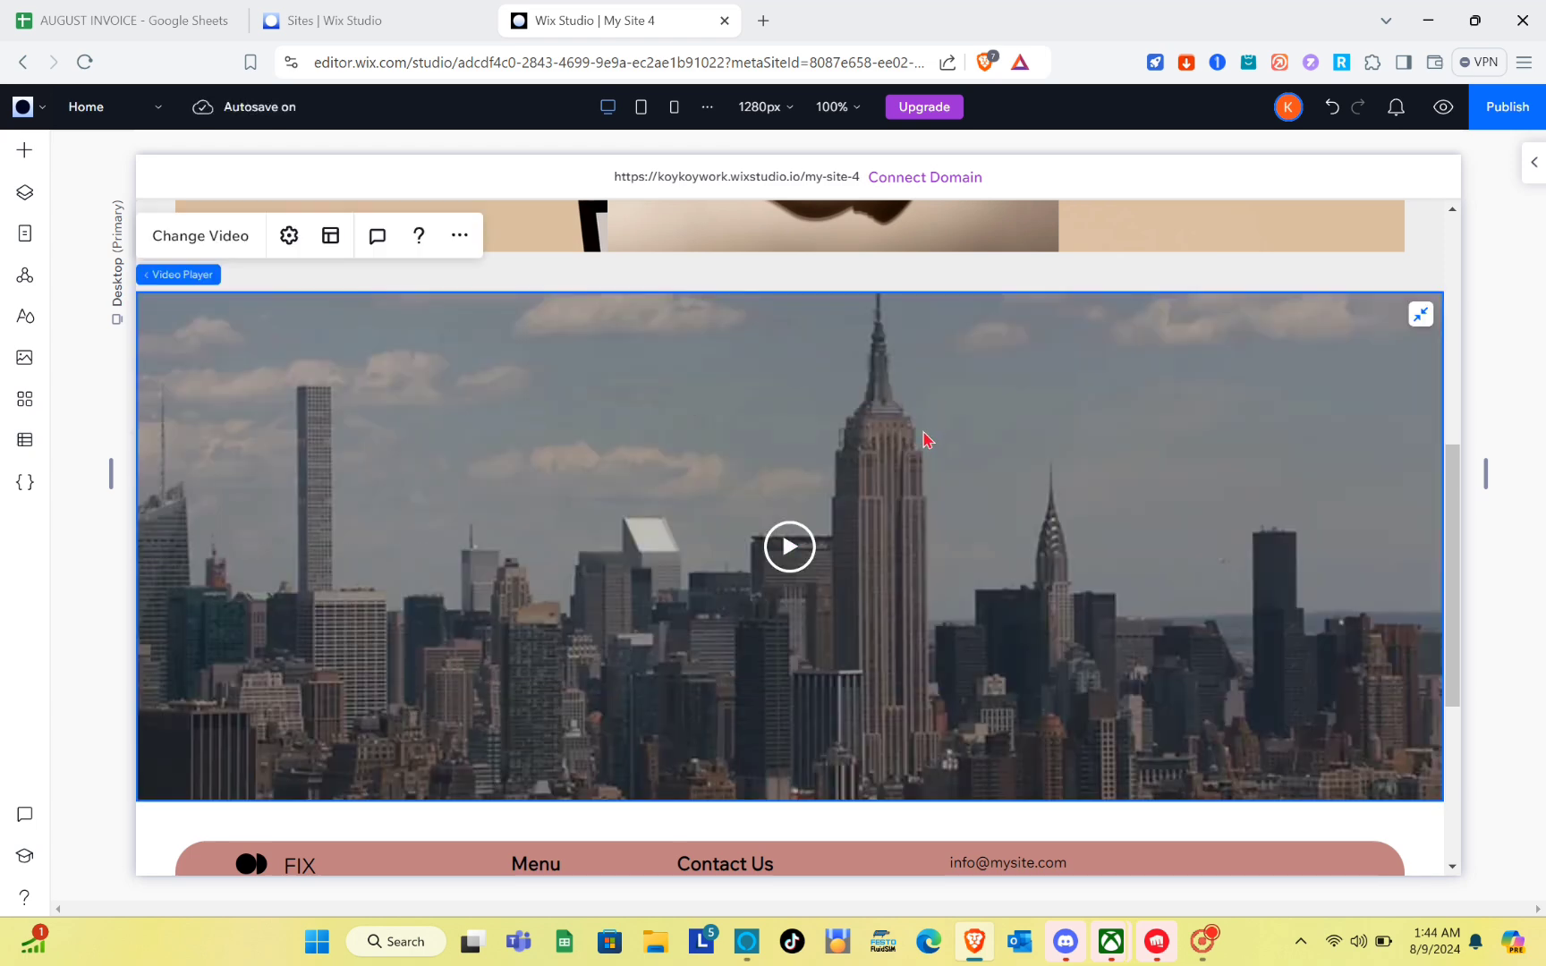
pyautogui.click(1423, 317)
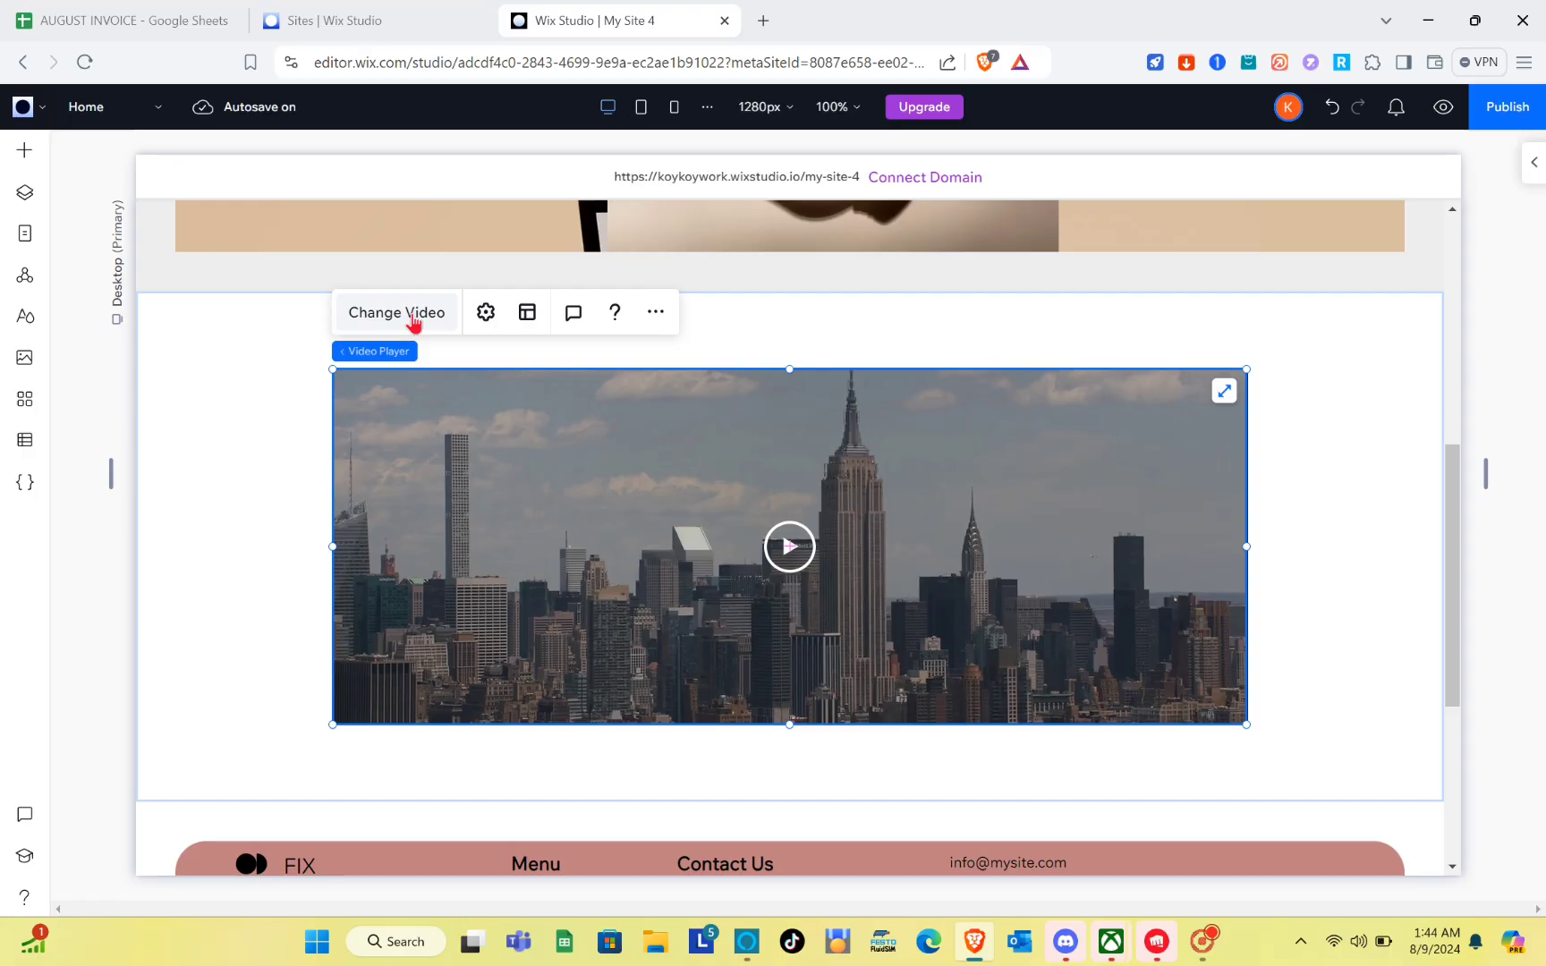
pyautogui.click(535, 413)
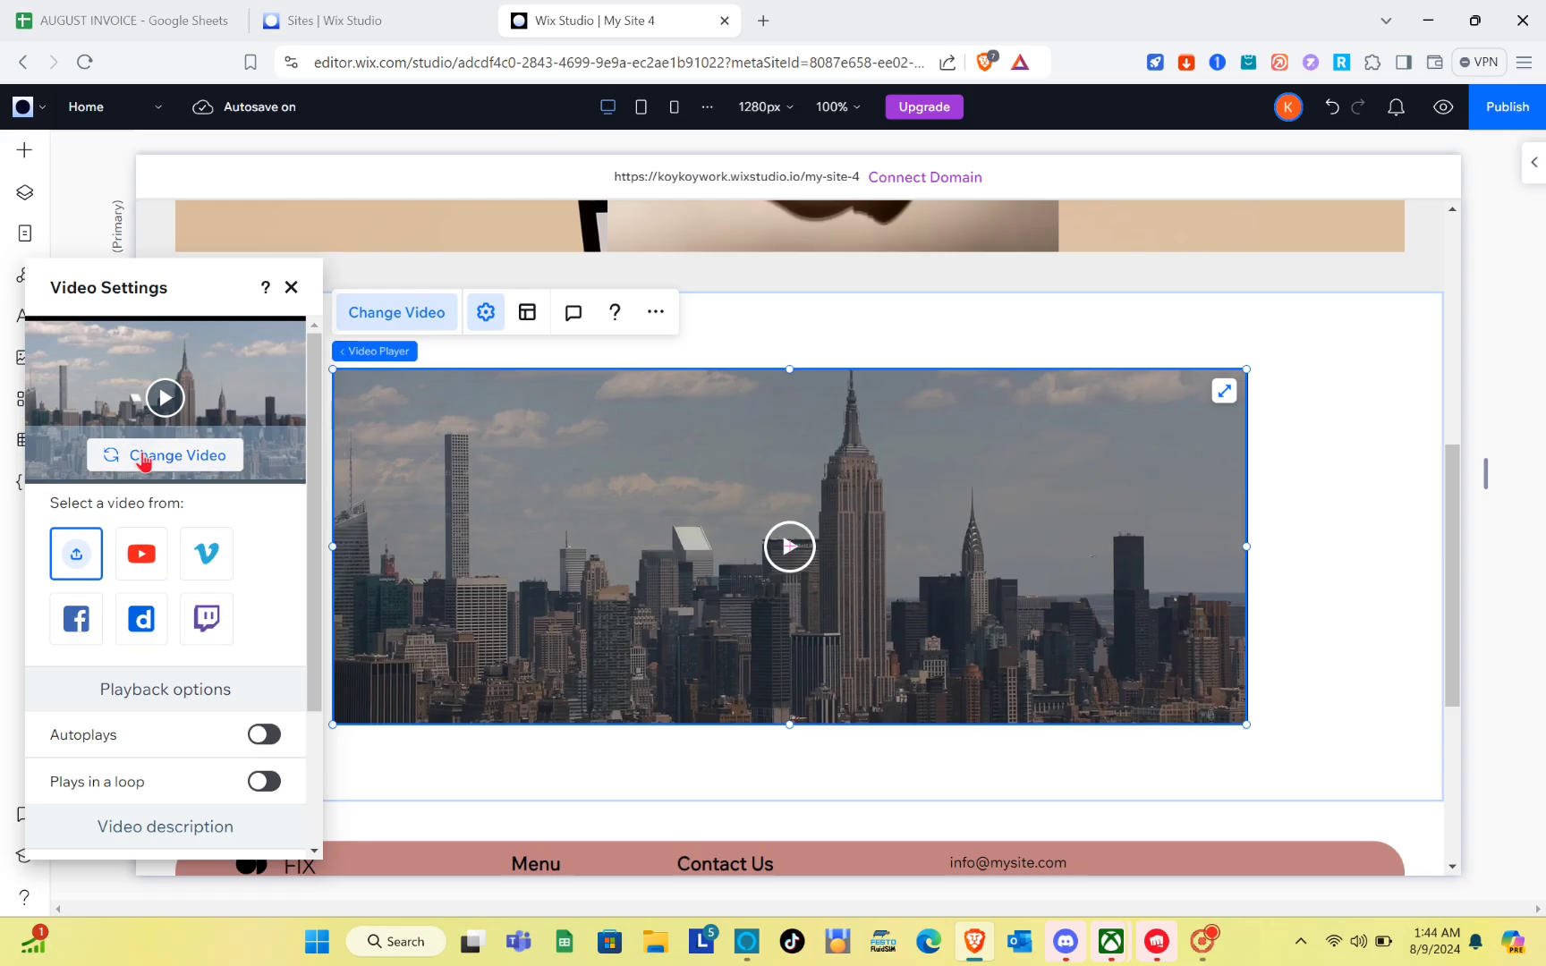
pyautogui.click(143, 457)
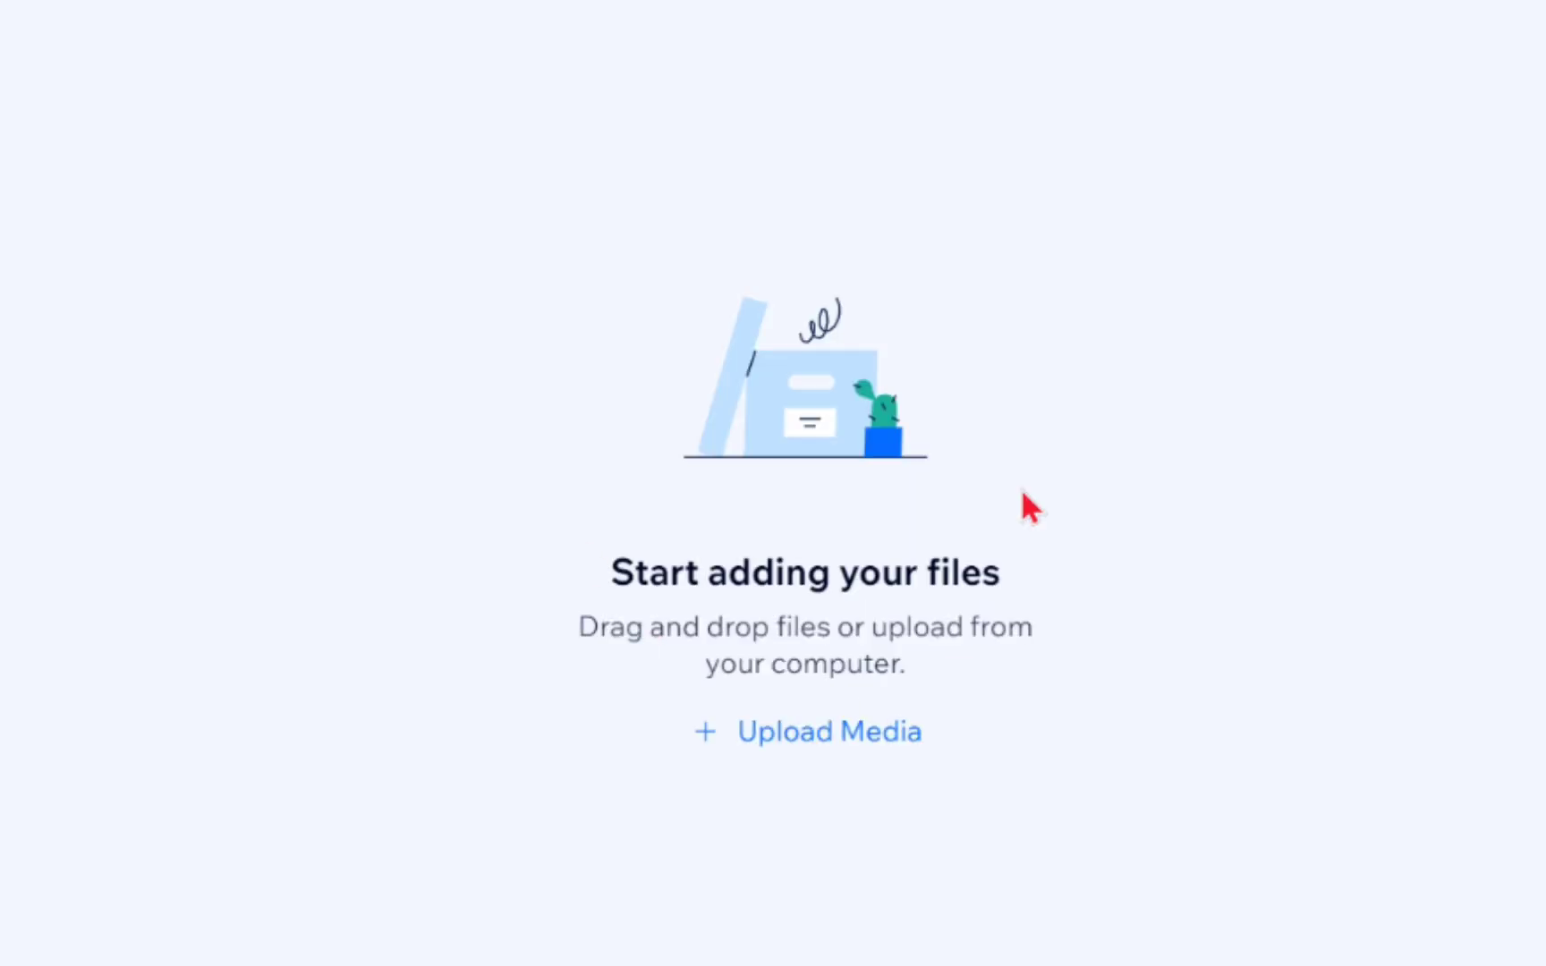
pyautogui.click(796, 732)
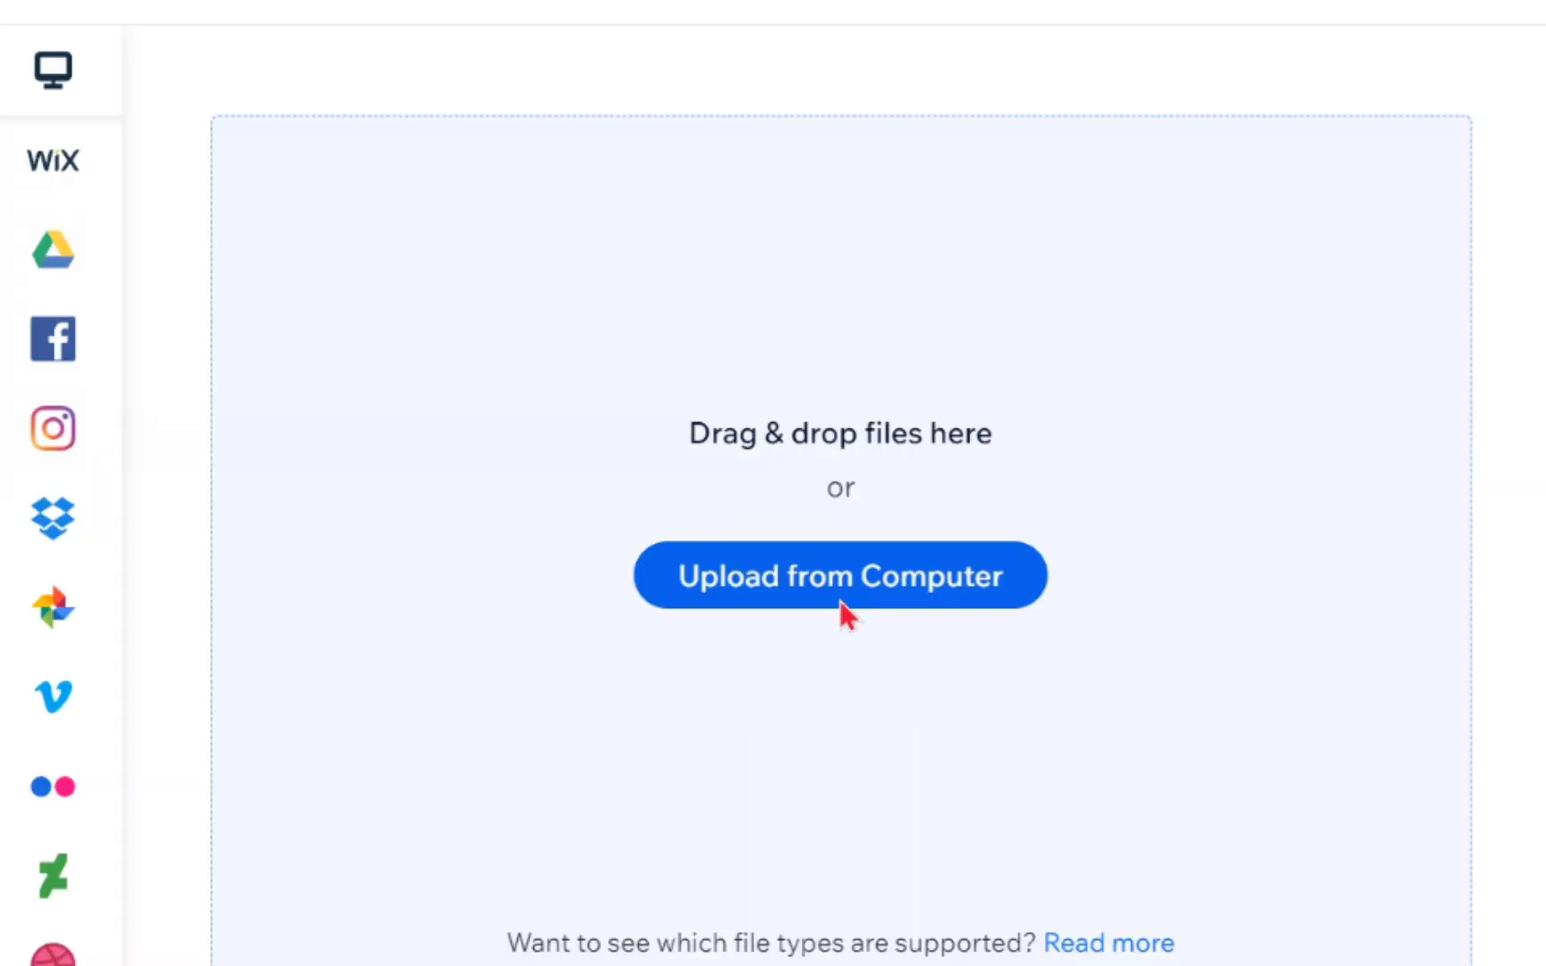
pyautogui.click(841, 604)
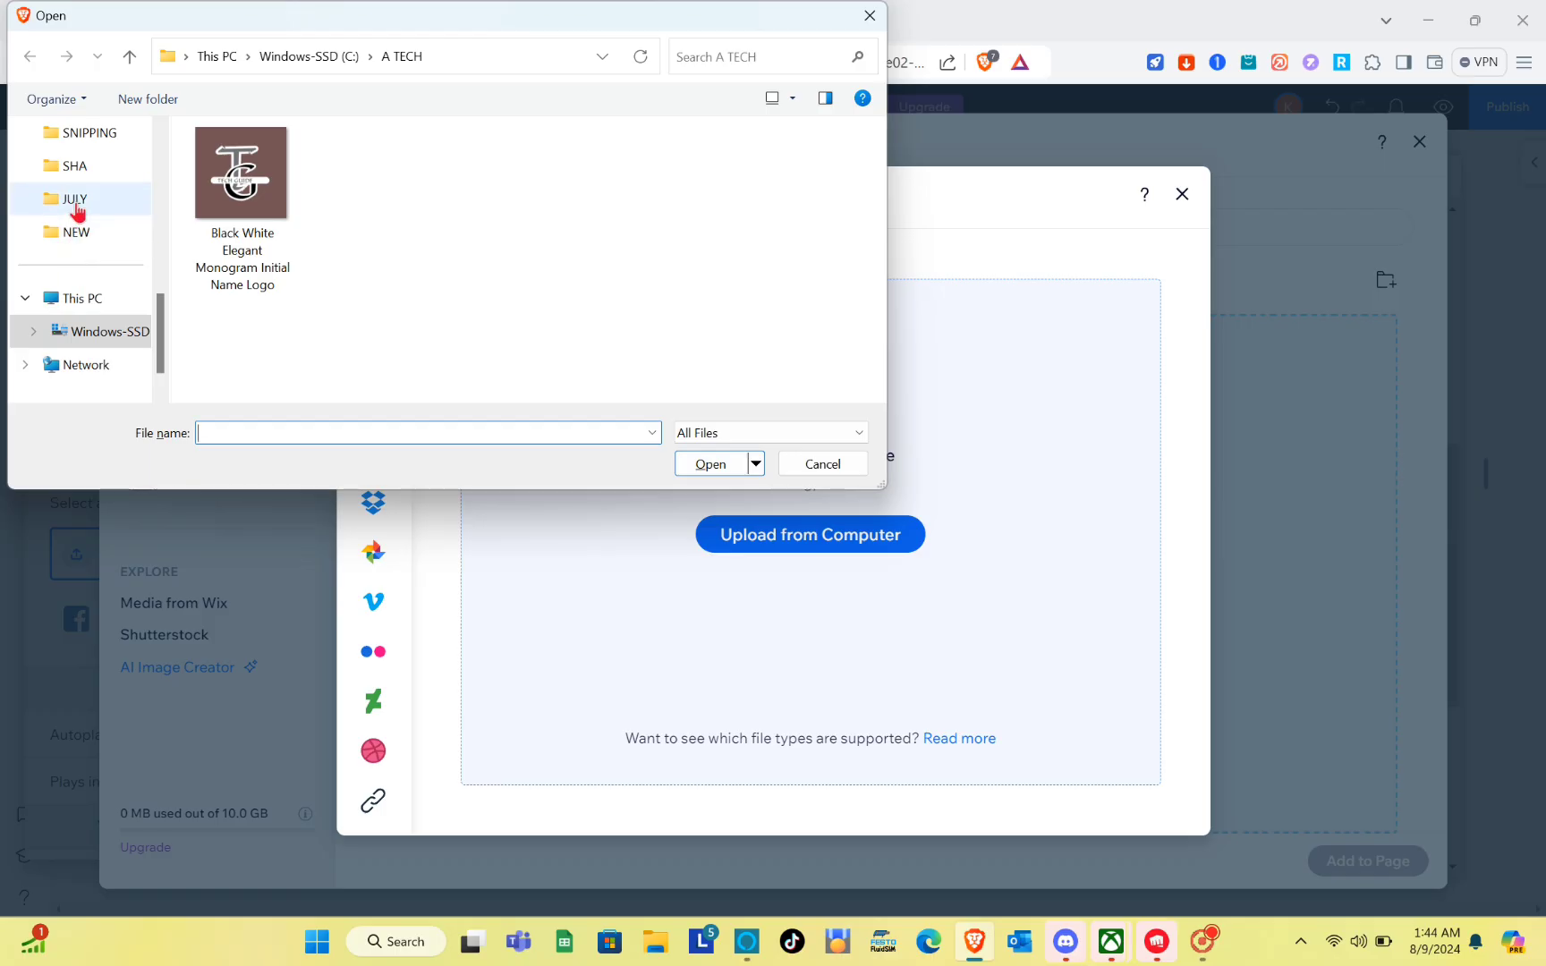
pyautogui.click(75, 200)
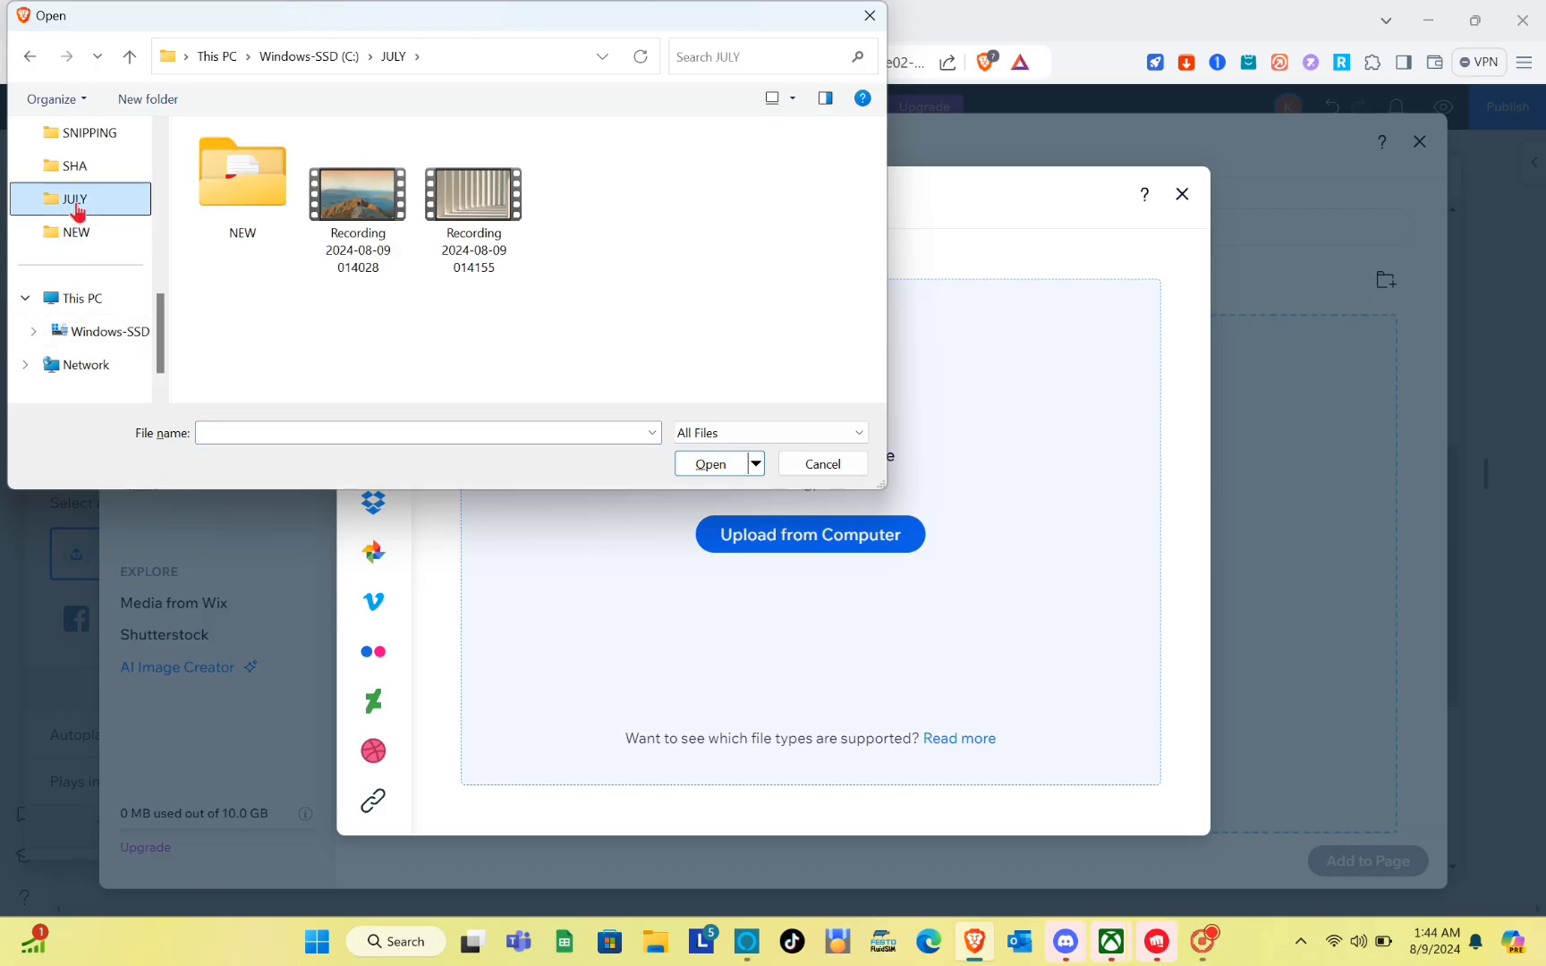
pyautogui.click(364, 211)
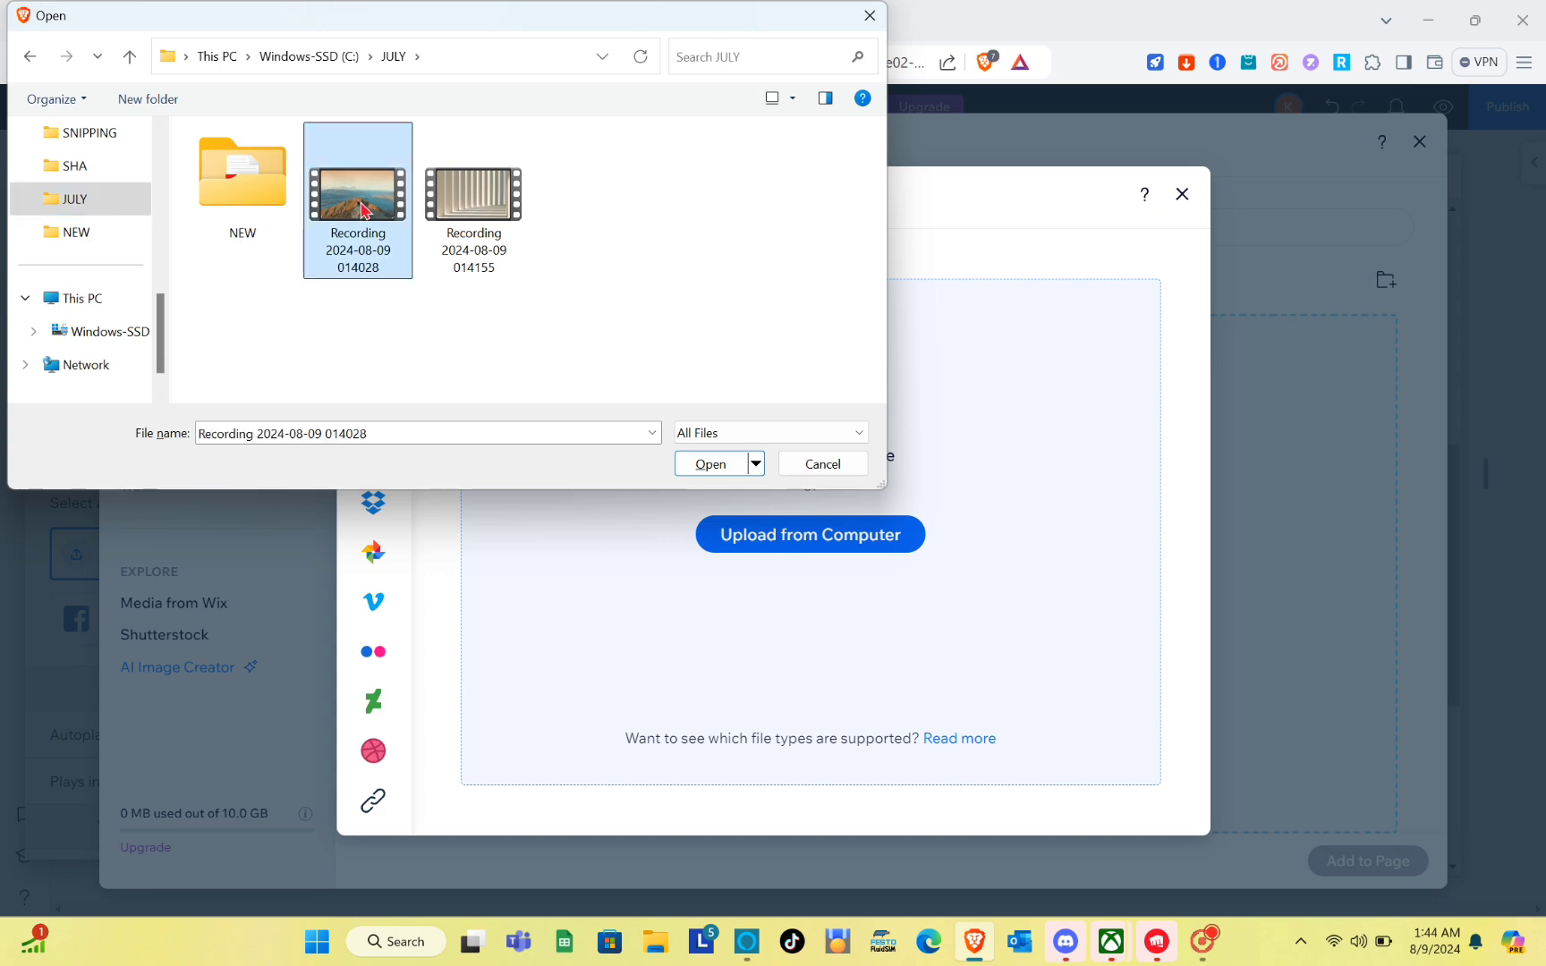
pyautogui.click(709, 465)
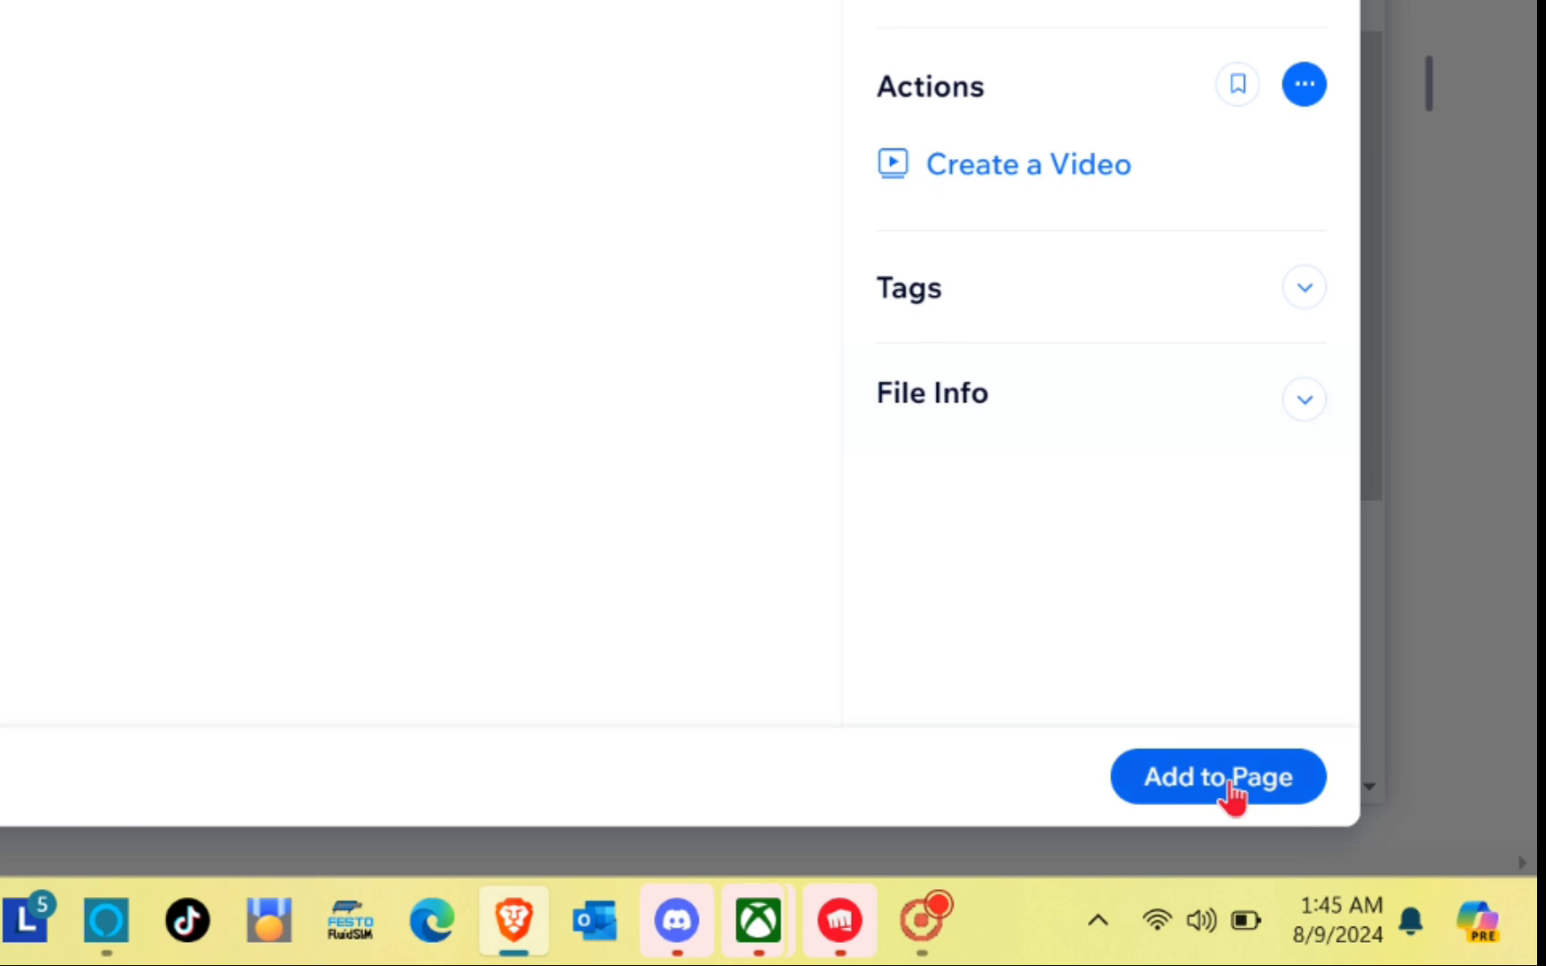
pyautogui.click(1372, 870)
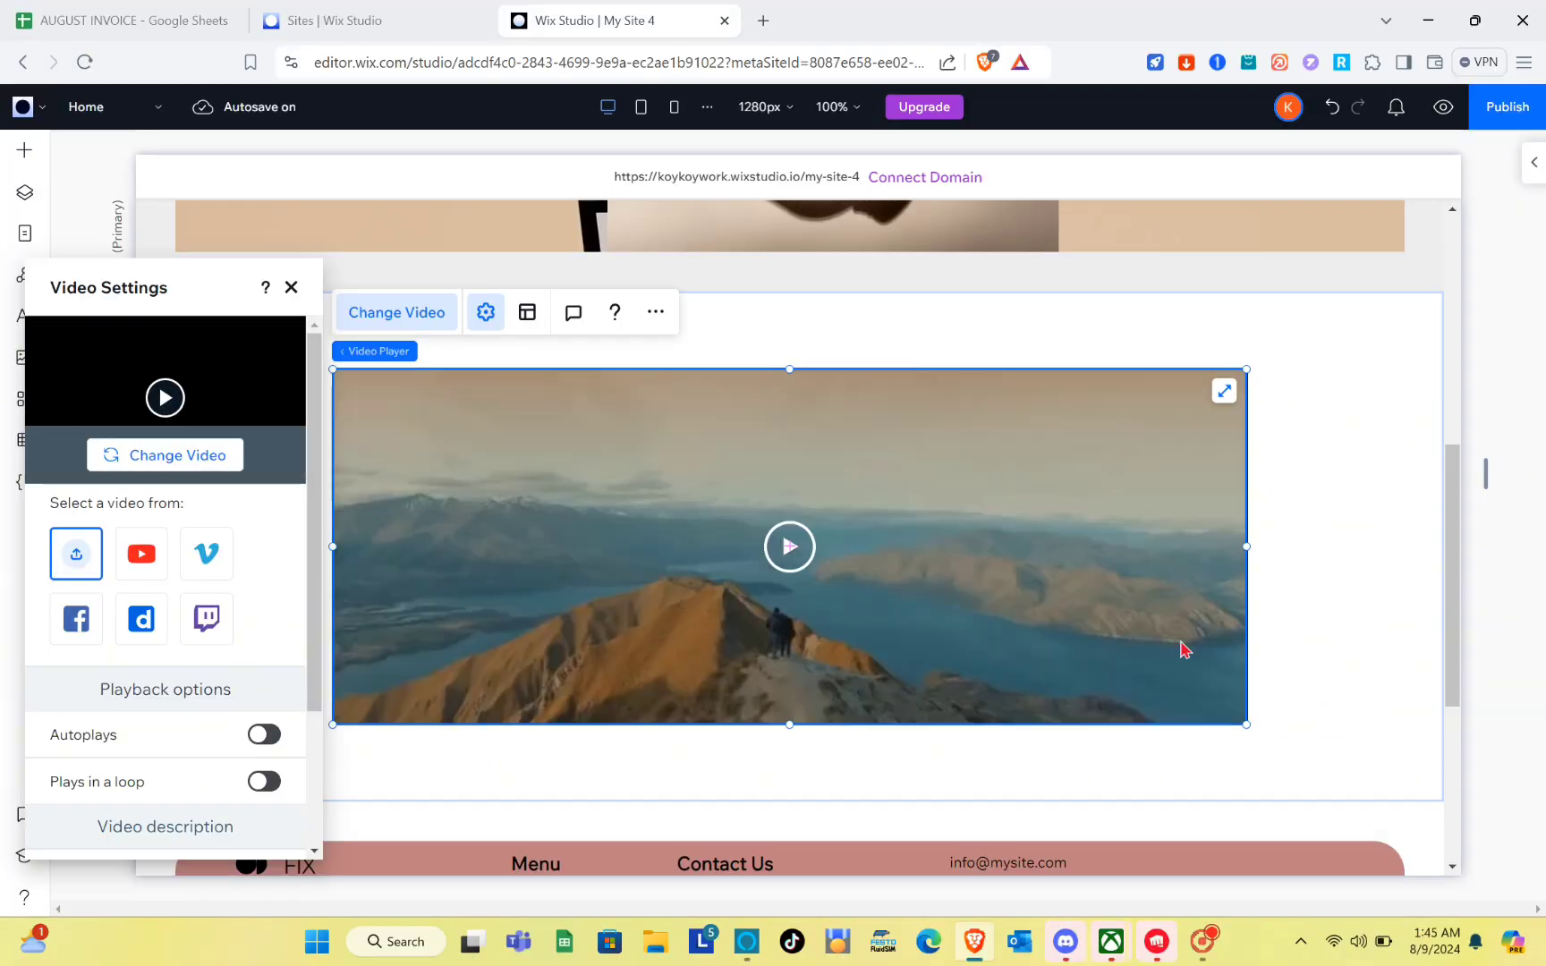
pyautogui.click(291, 287)
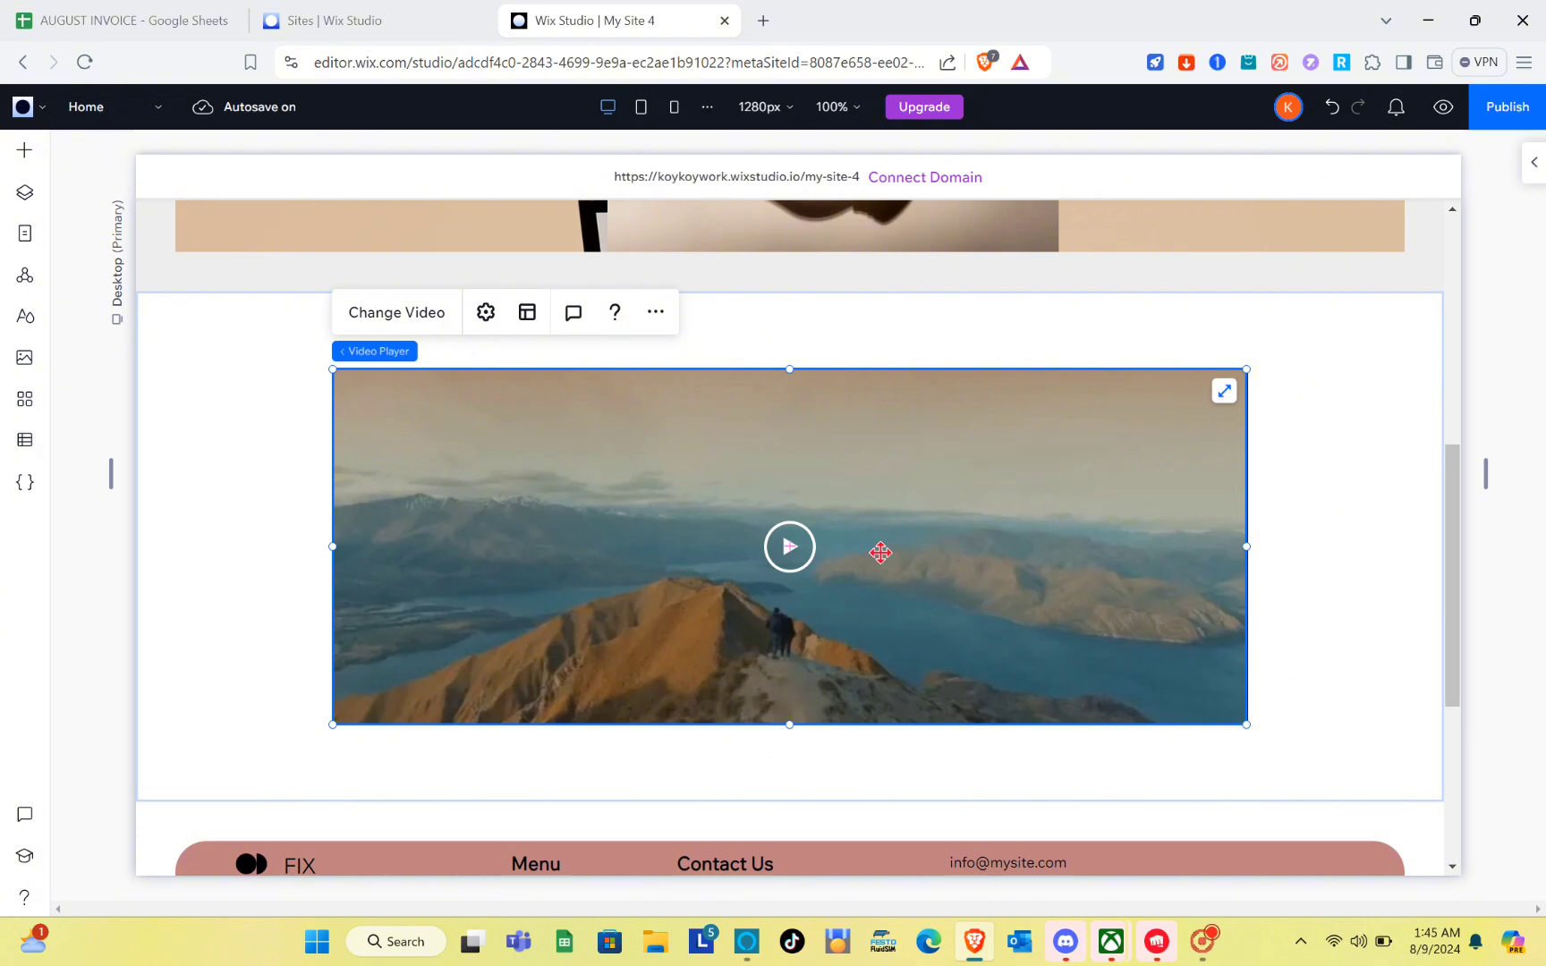
# - Preview the site and play the uploaded video in its player
pyautogui.click(1442, 107)
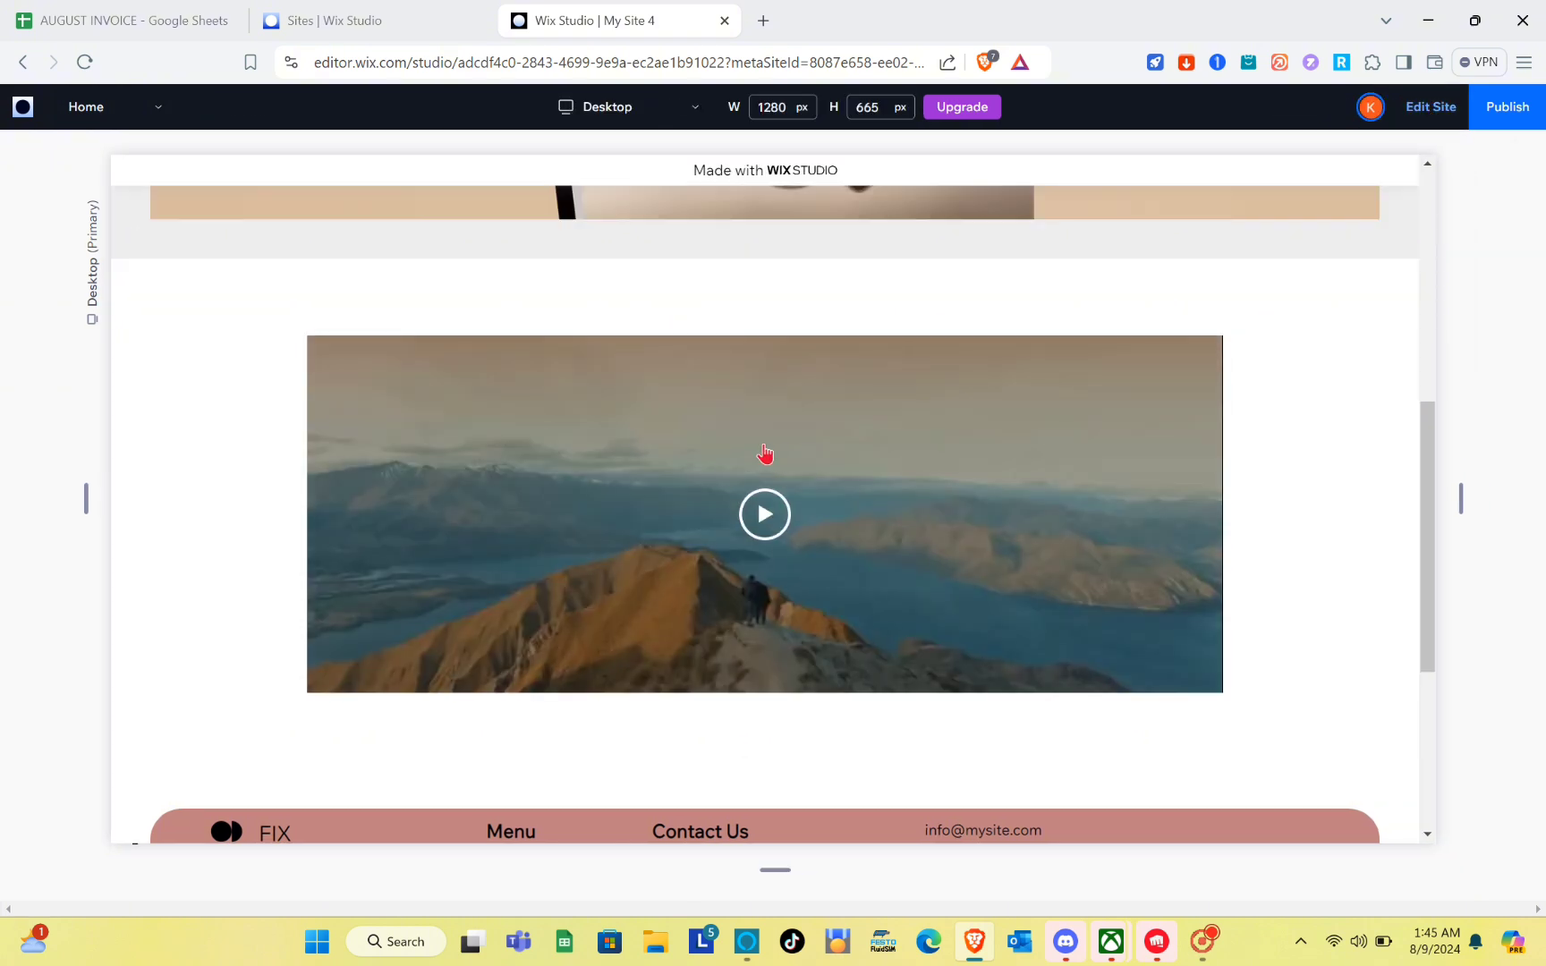
pyautogui.click(771, 537)
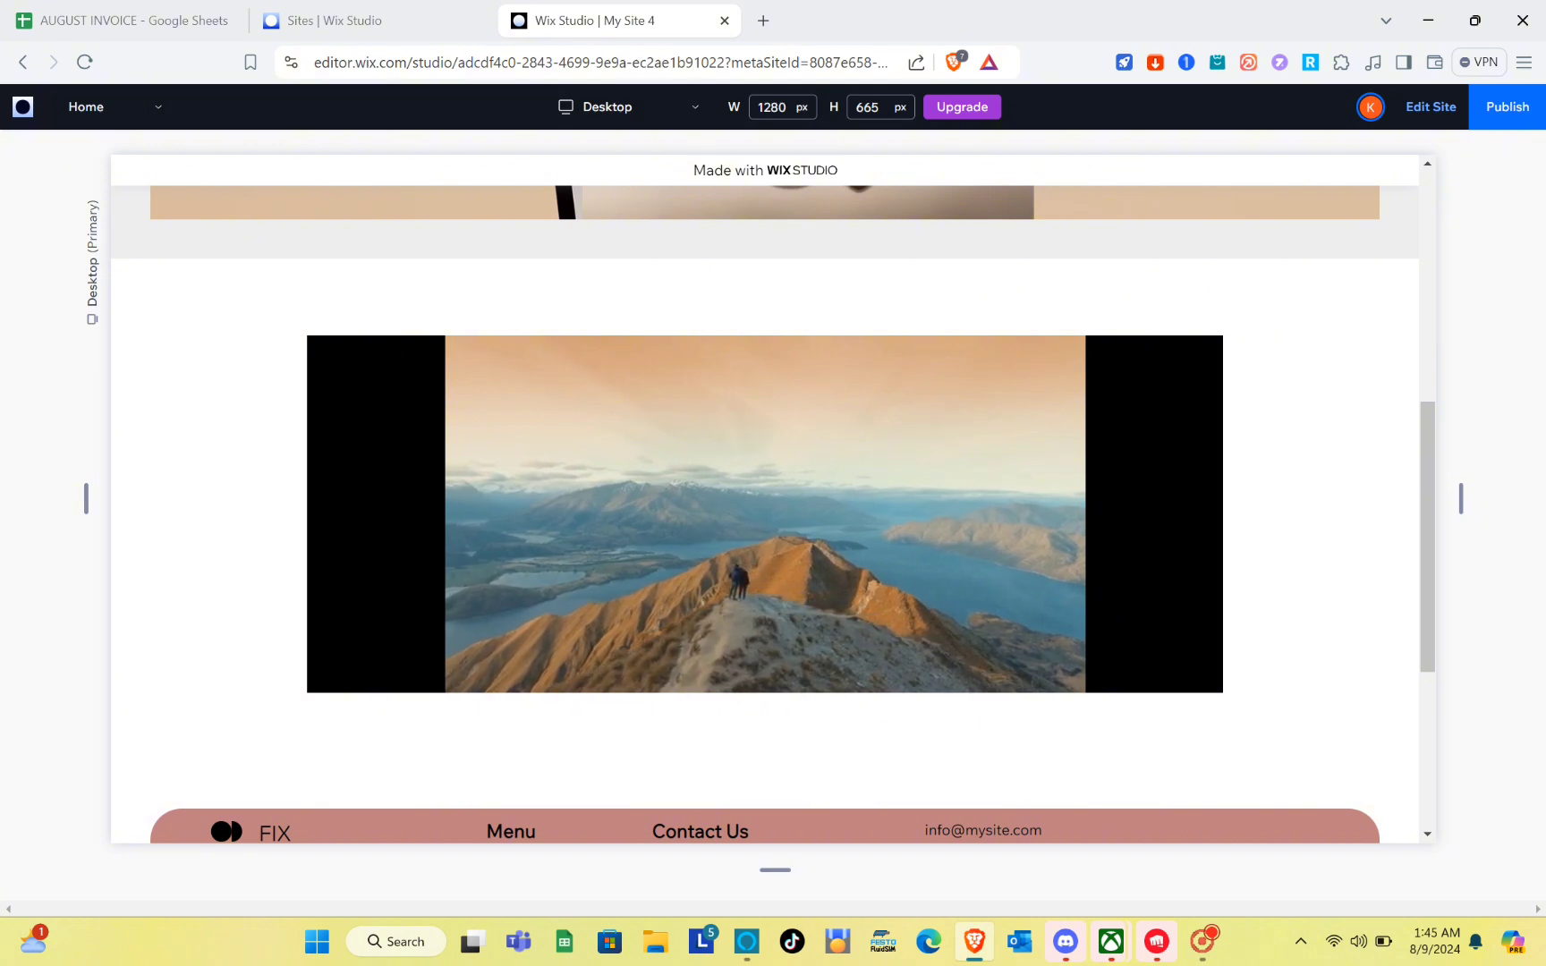
pyautogui.click(1214, 955)
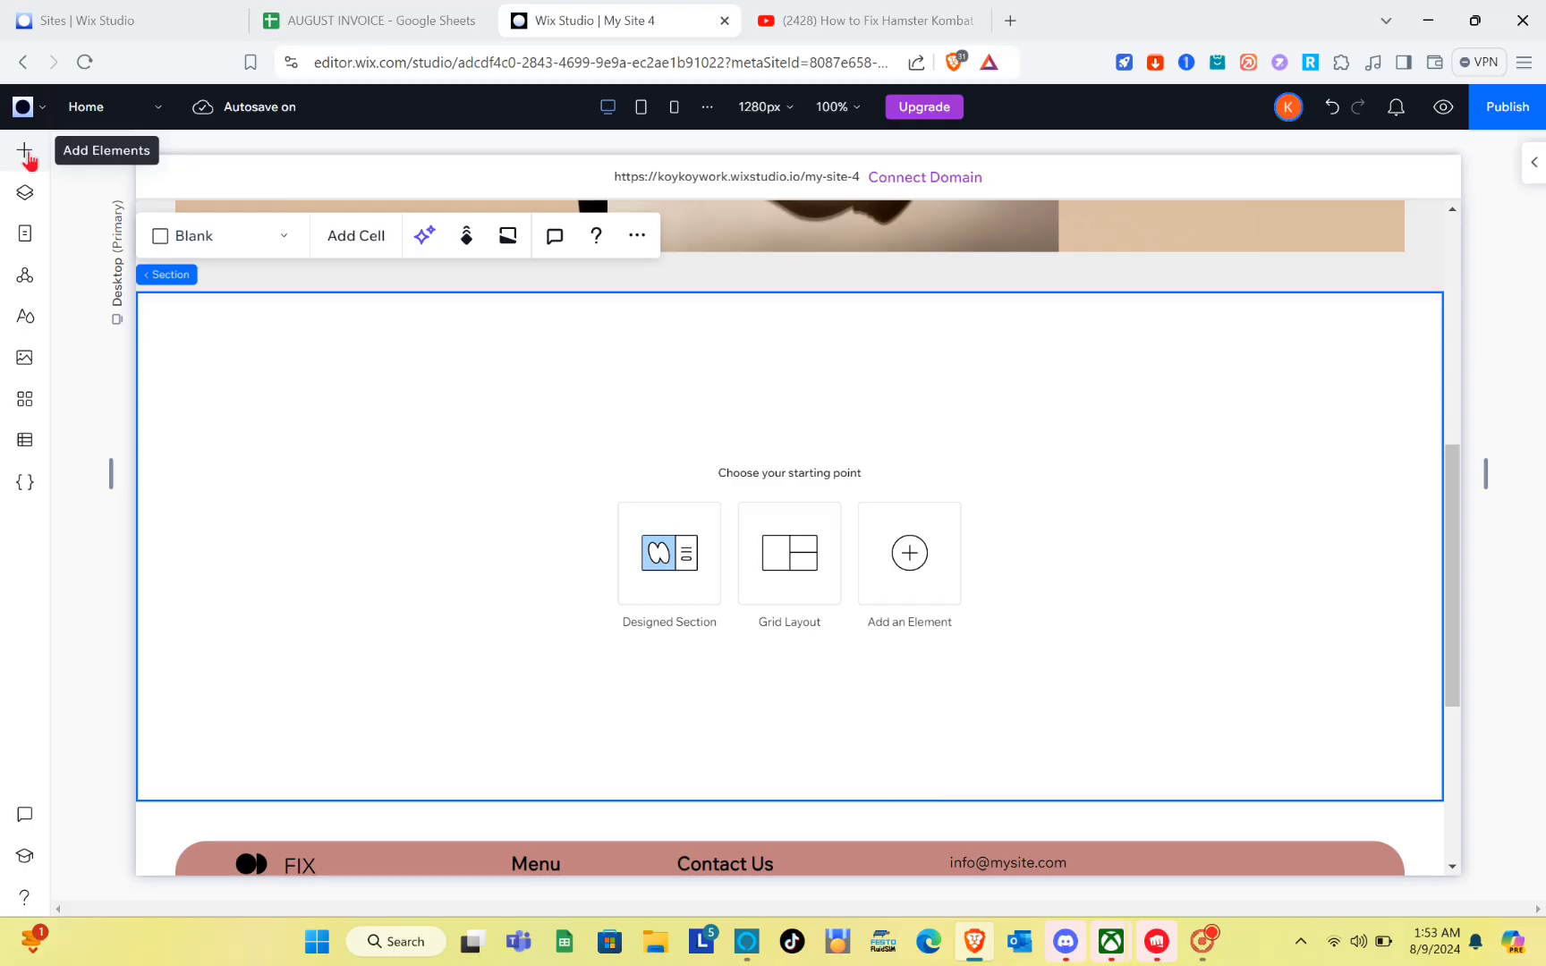
# - Add an Embed Site element to the blank section and open its website address settings
pyautogui.click(50, 208)
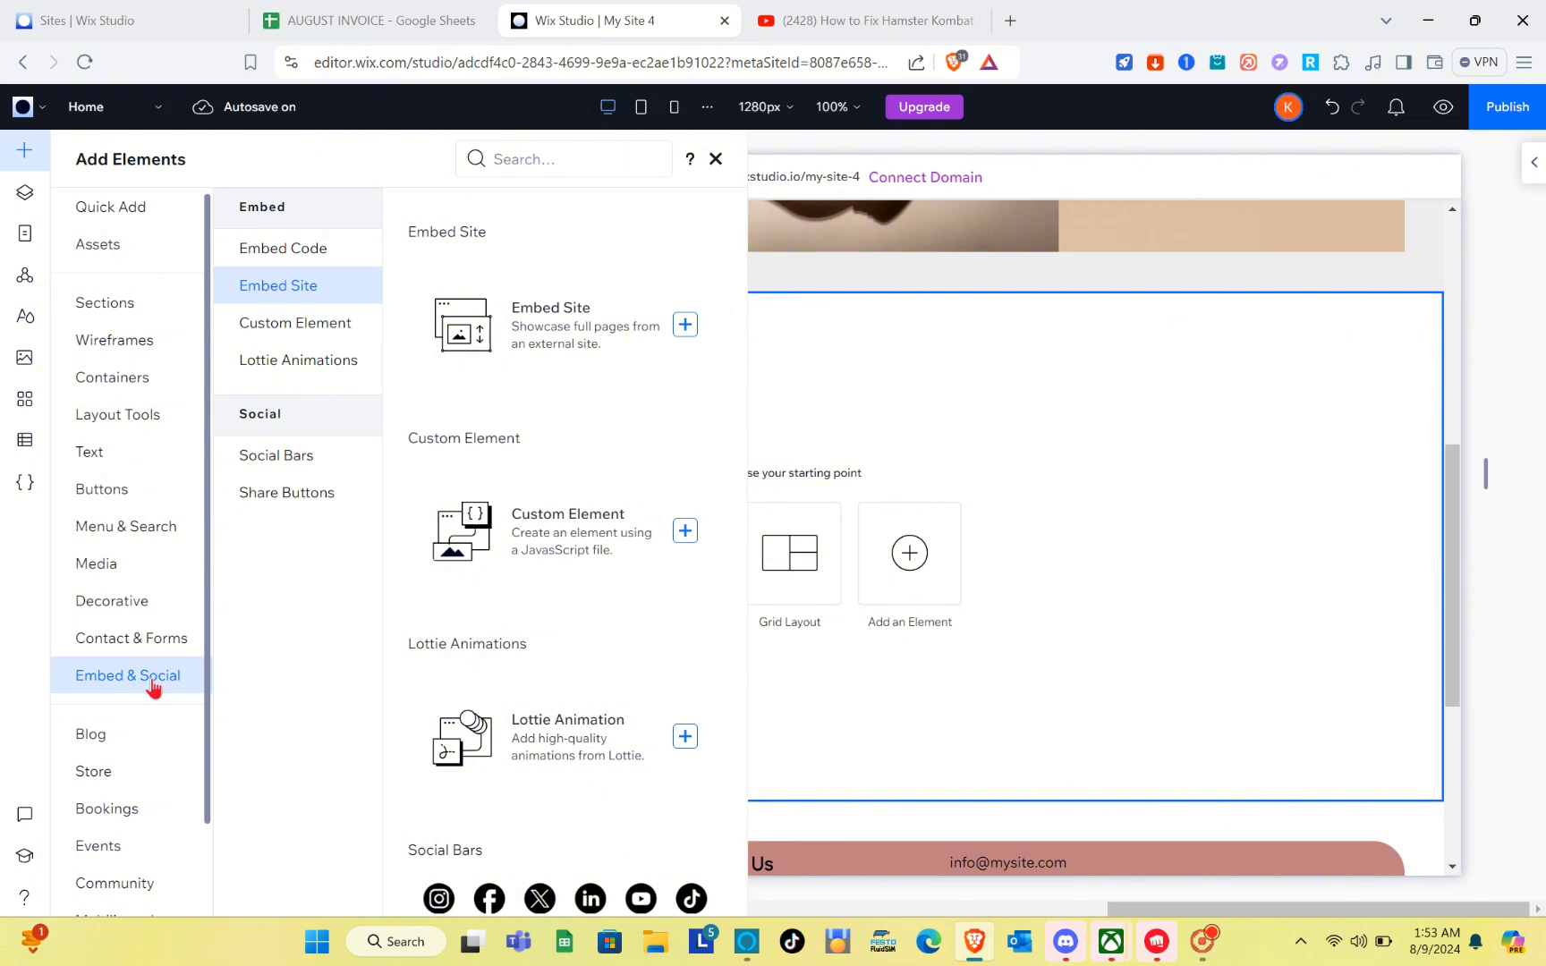
pyautogui.scroll(1, 619, 450)
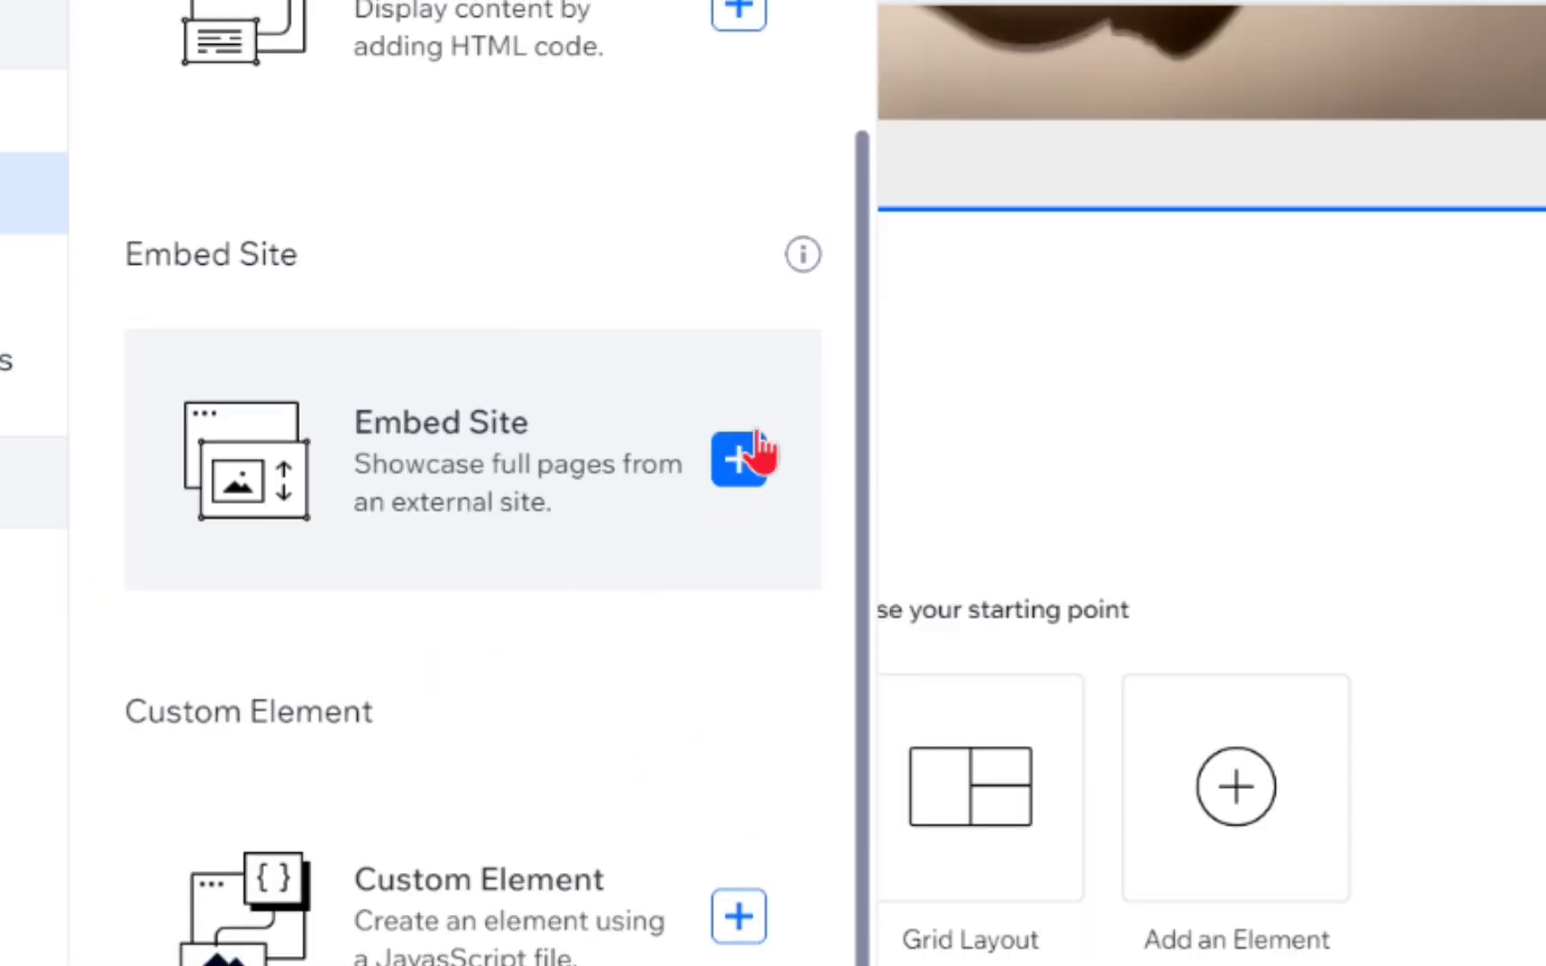
pyautogui.click(752, 455)
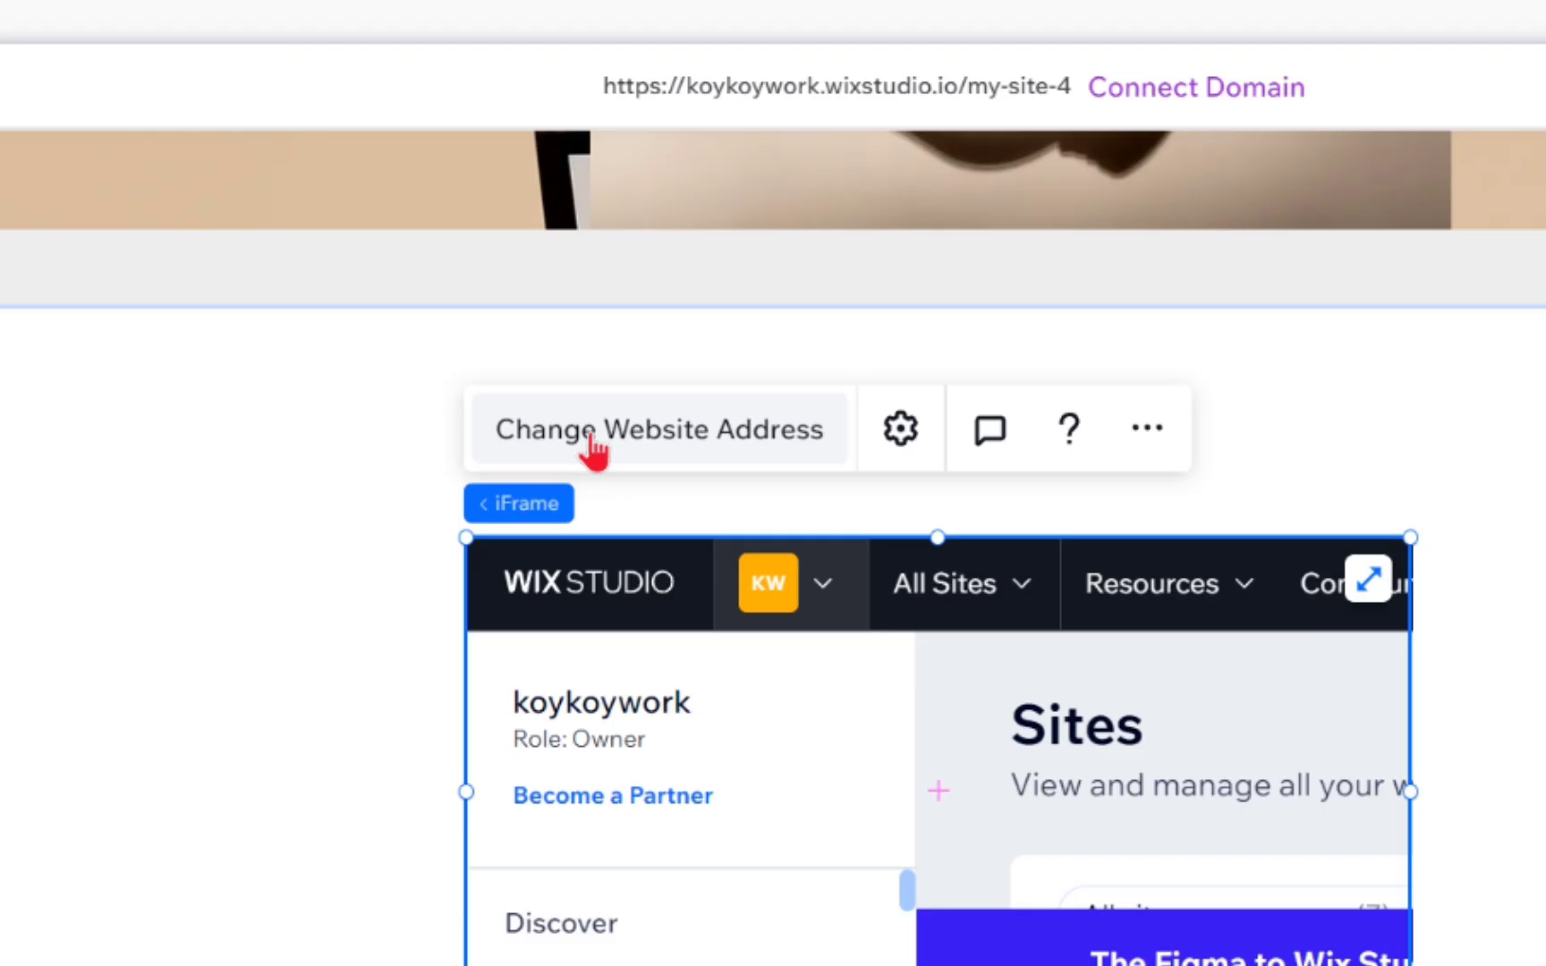
pyautogui.click(608, 358)
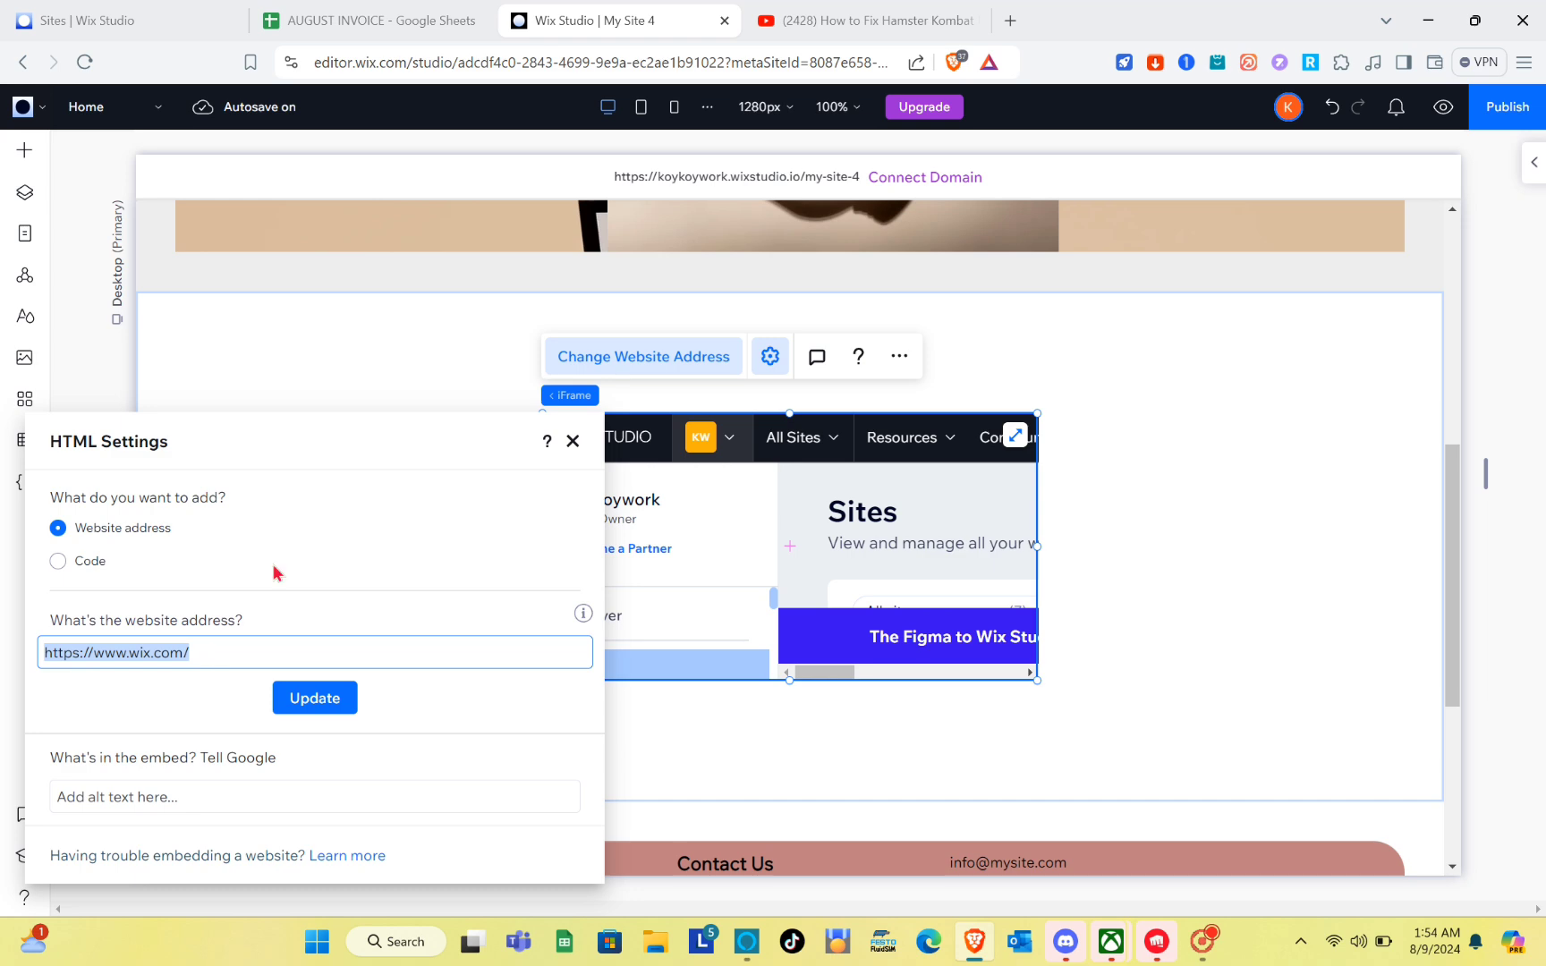
# - Switch to YouTube, open How to Use Promo Code on Daraz from the Chris Tech Guide channel, and copy the video's link
pyautogui.click(823, 36)
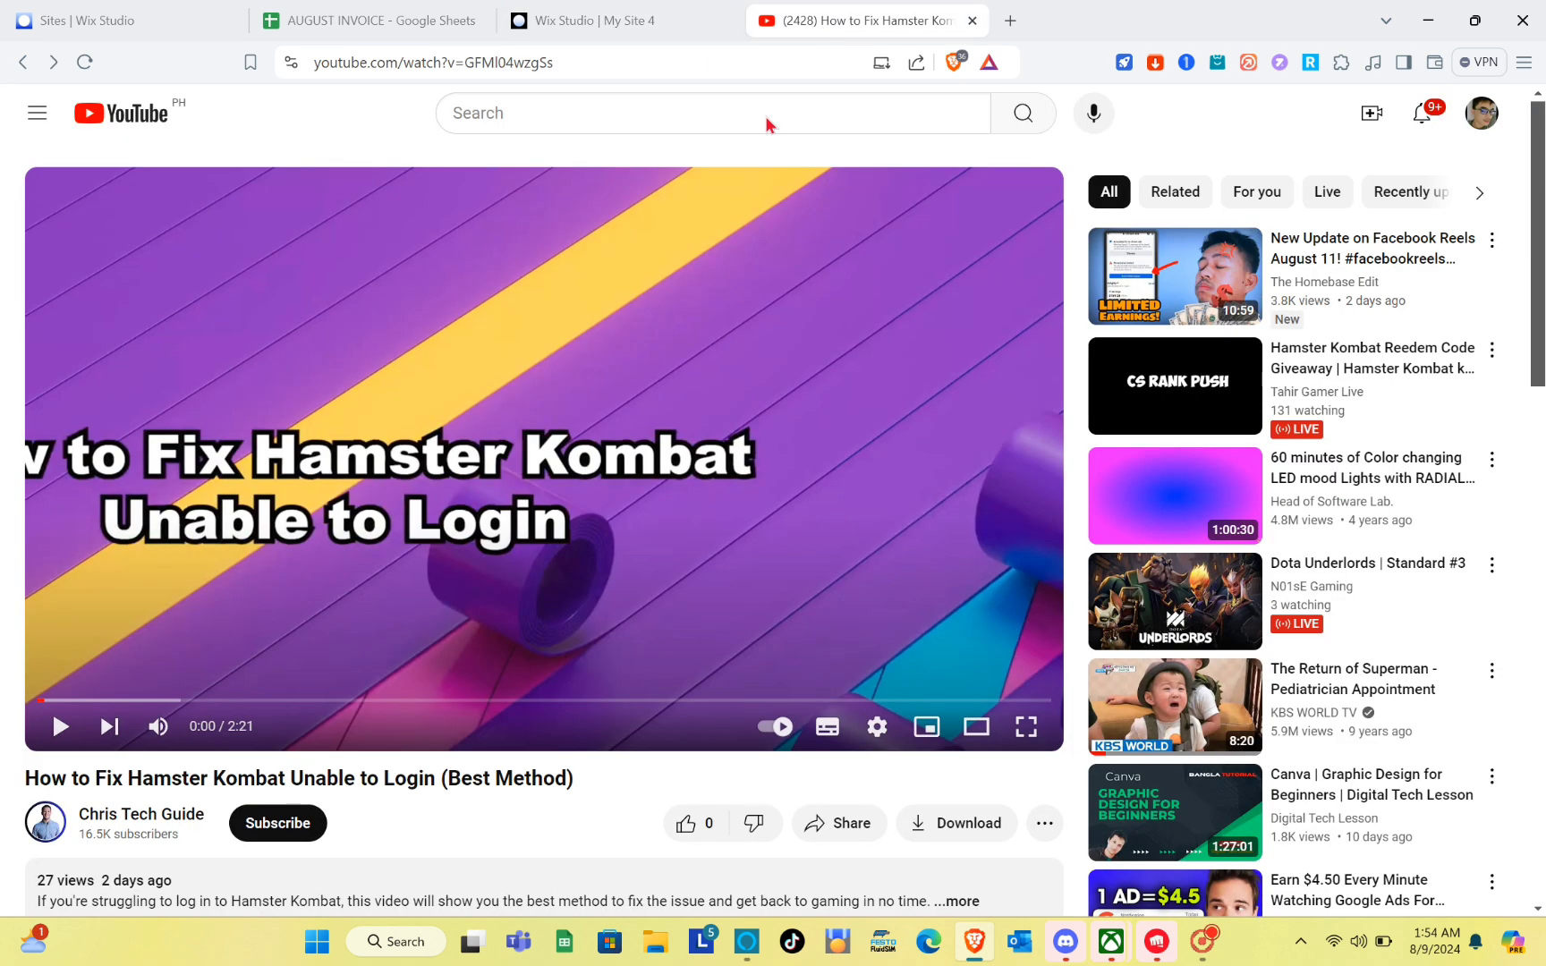
pyautogui.scroll(-1, 52, 586)
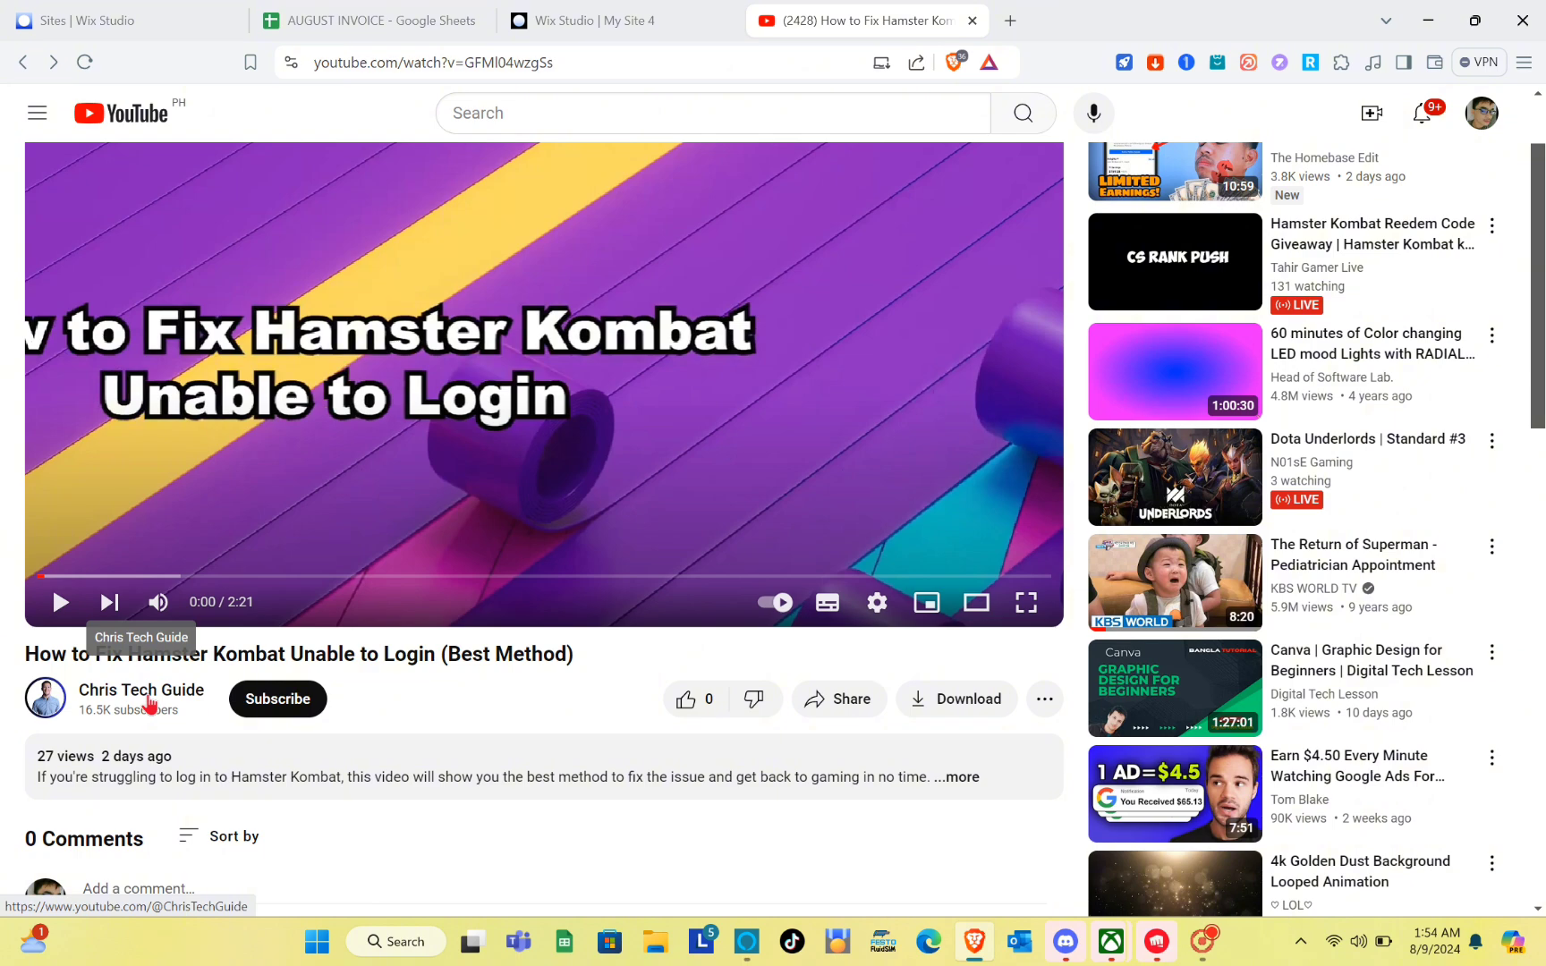
pyautogui.click(149, 705)
pyautogui.scroll(-3, 707, 582)
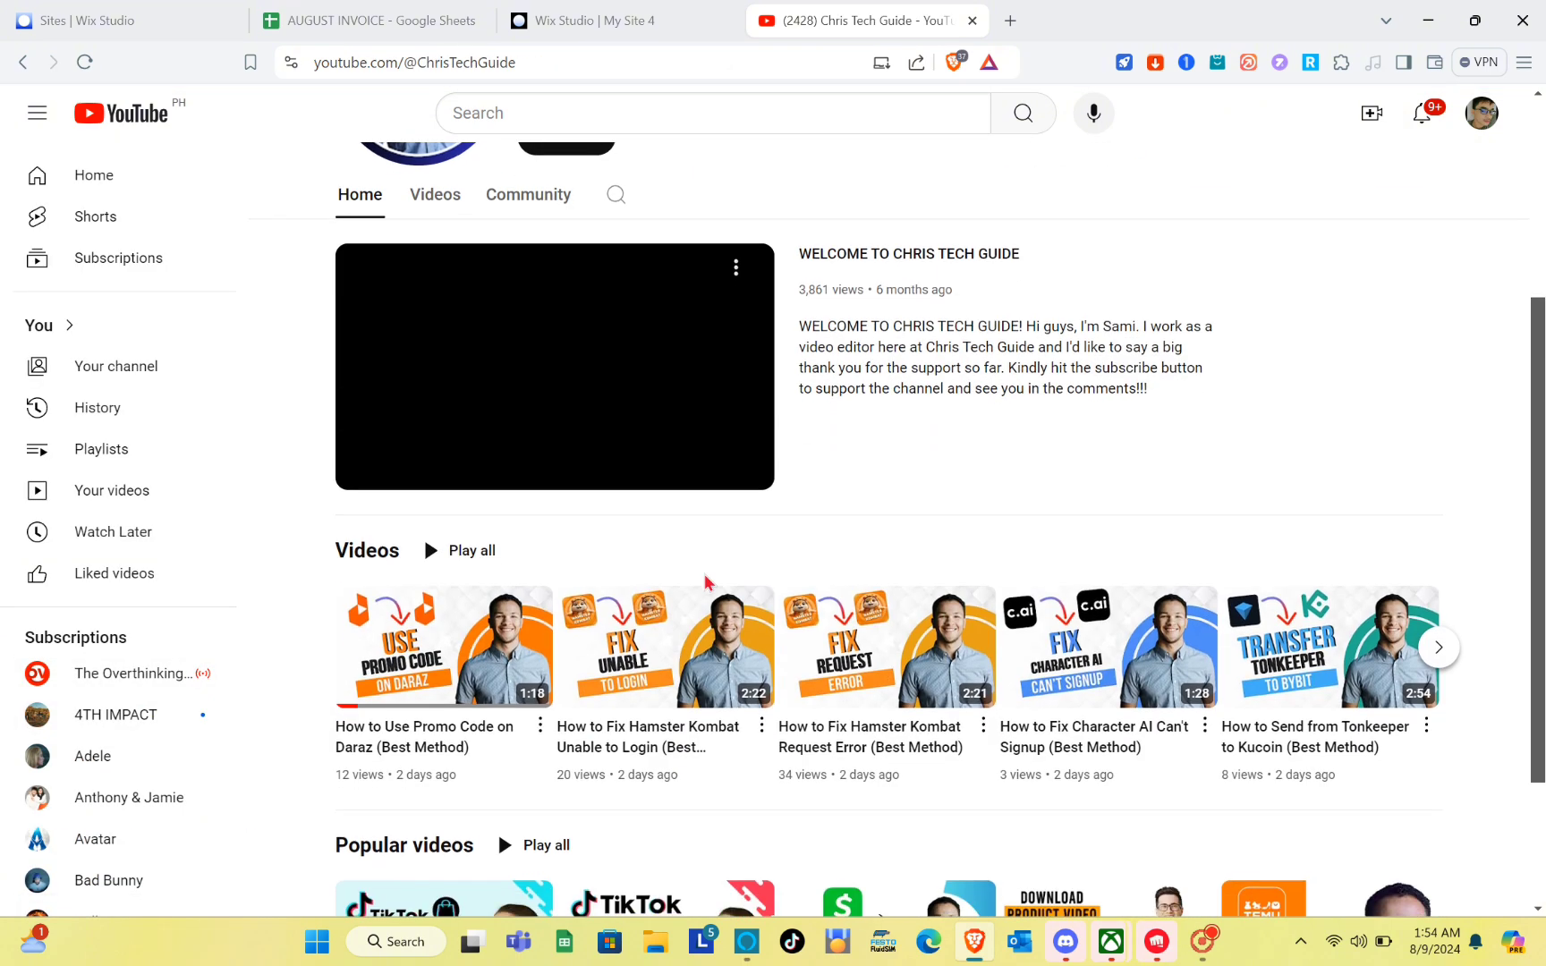
pyautogui.scroll(-2, 707, 582)
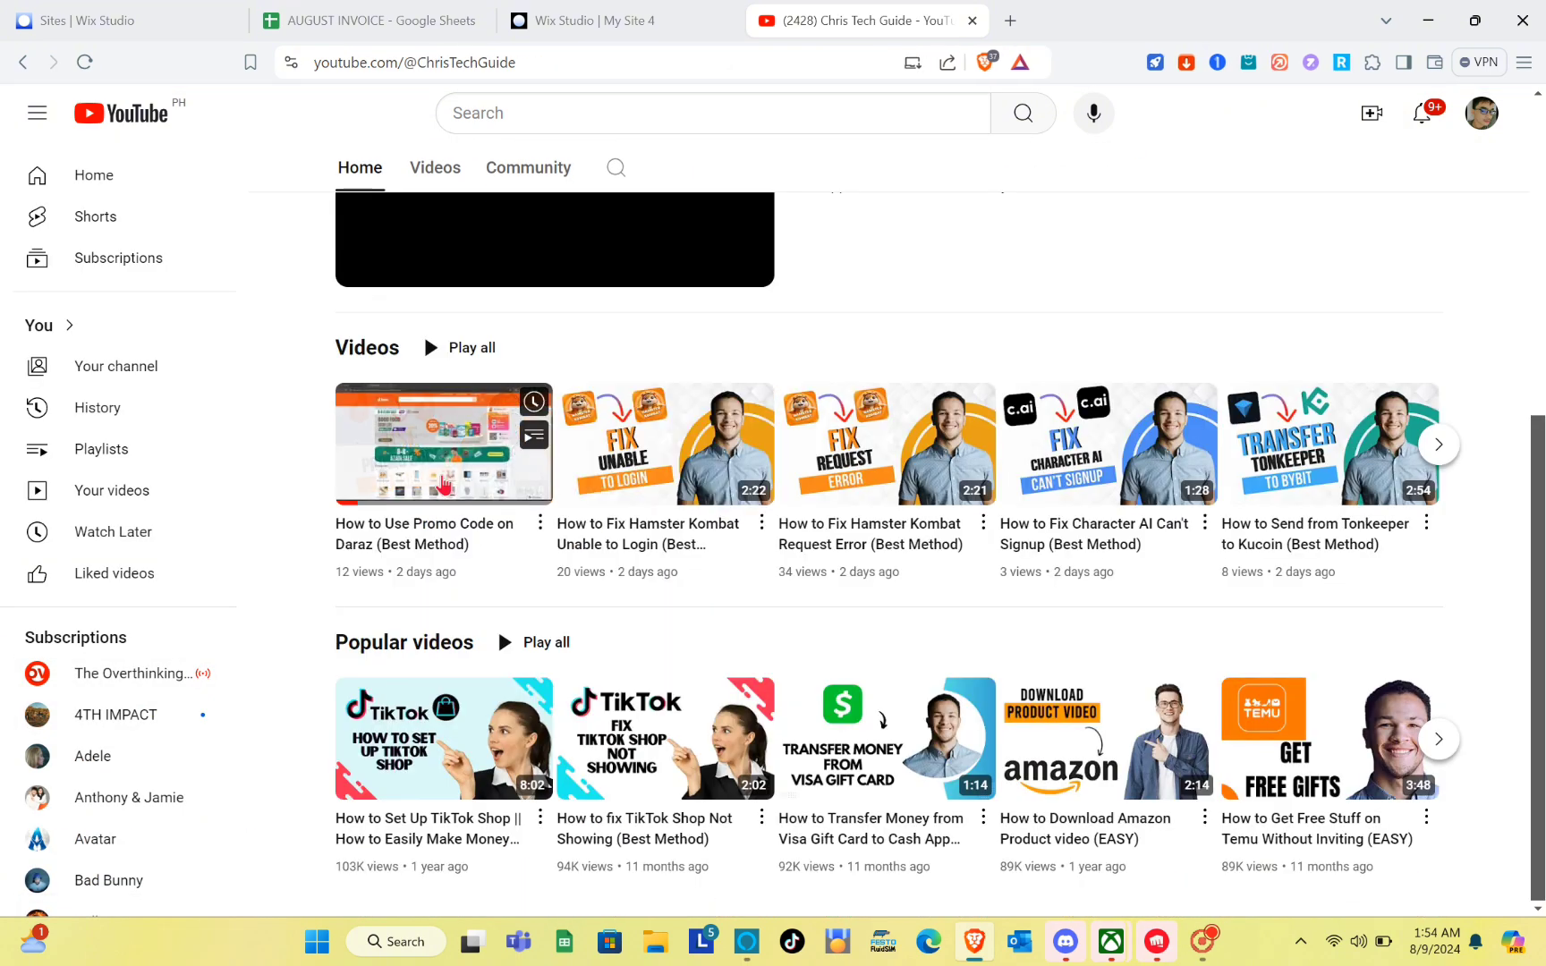
pyautogui.click(443, 484)
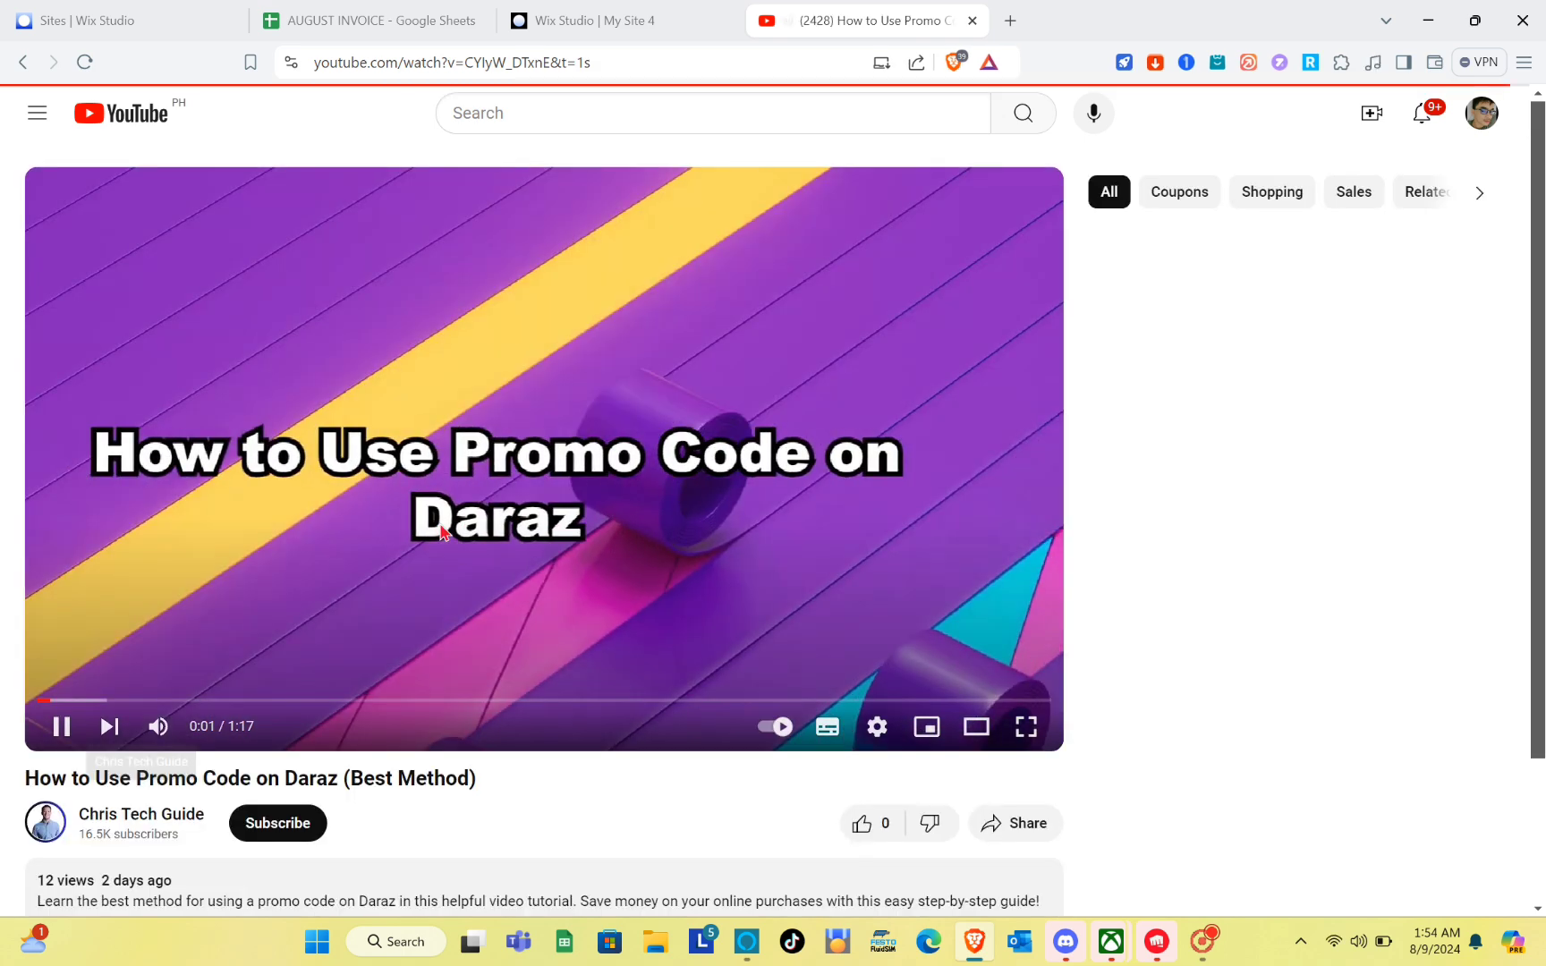
pyautogui.click(441, 532)
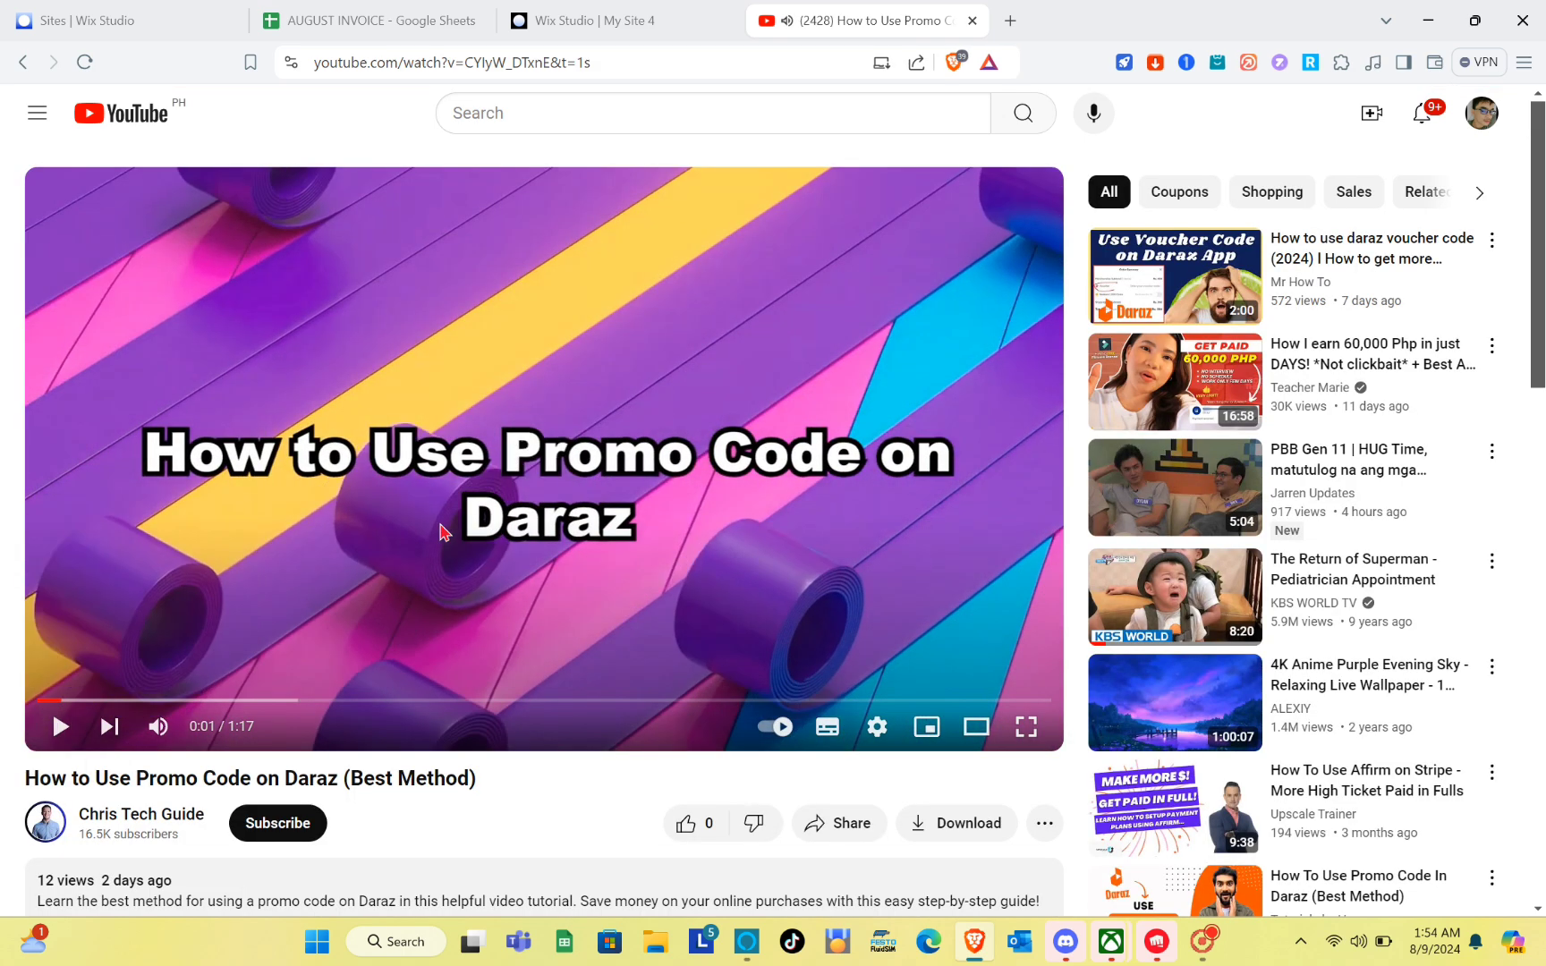
pyautogui.click(914, 78)
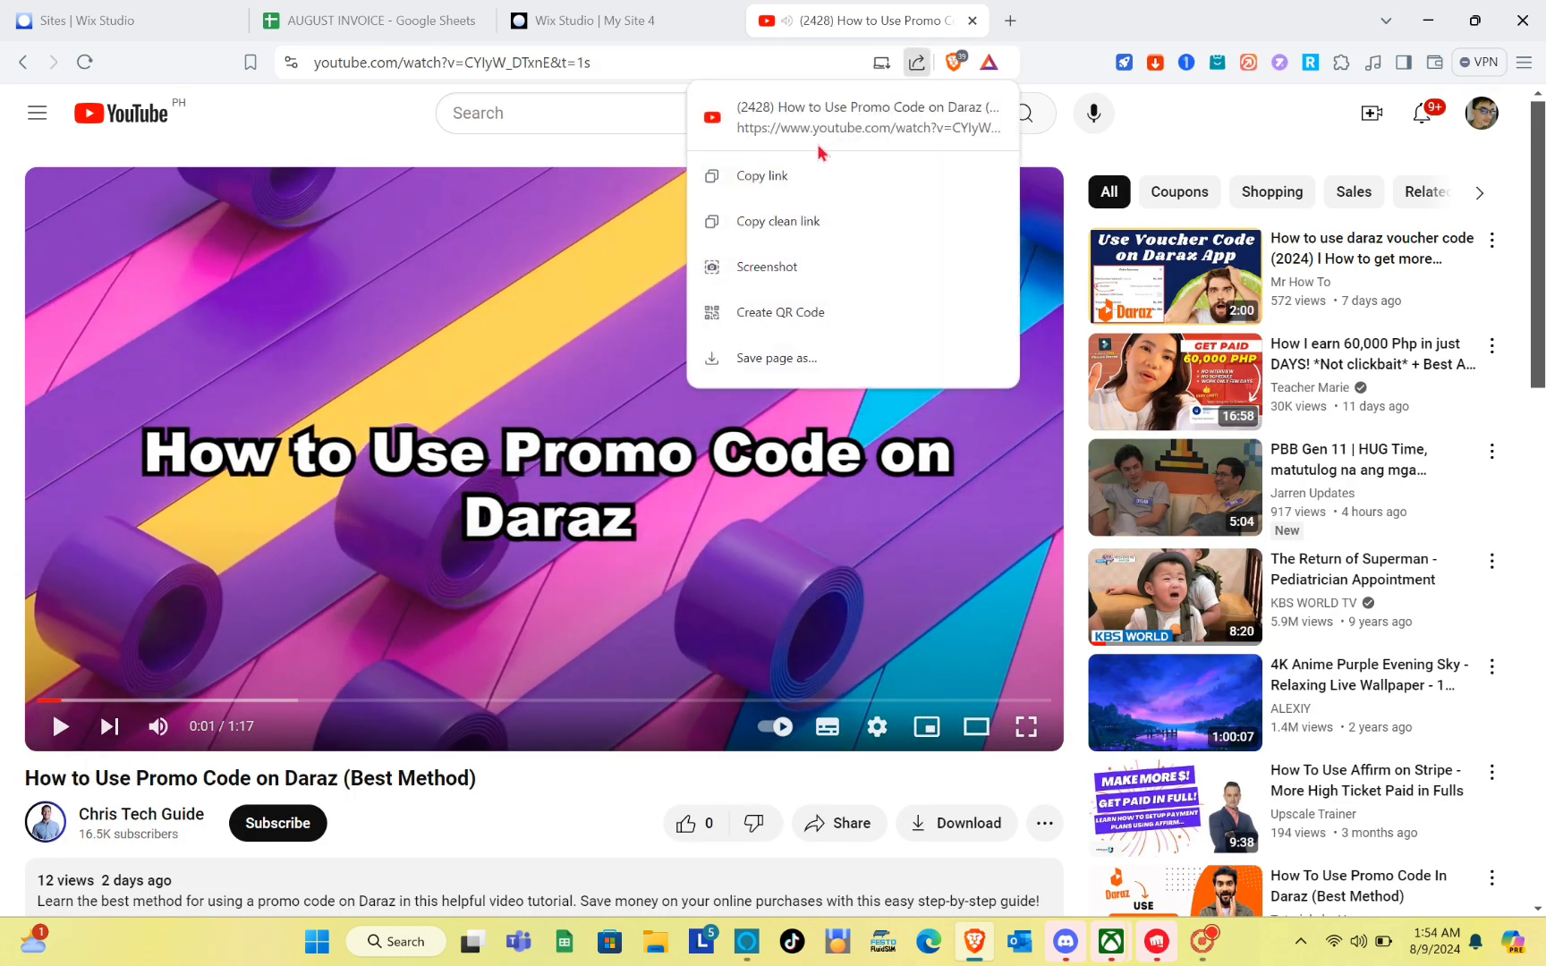
pyautogui.click(787, 175)
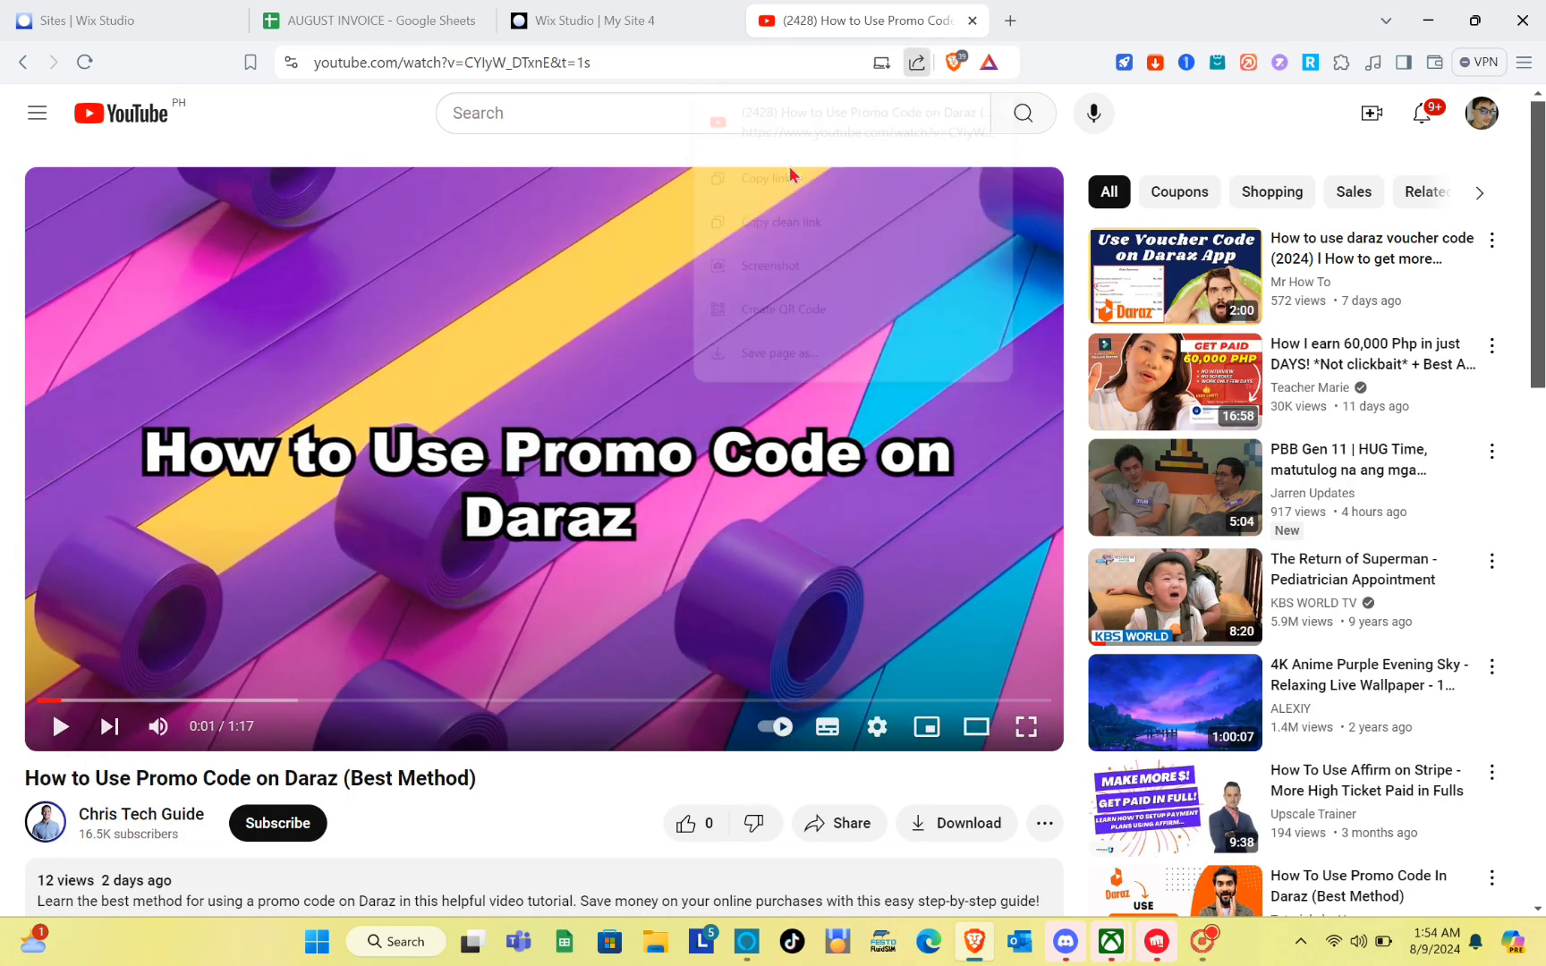
pyautogui.click(583, 11)
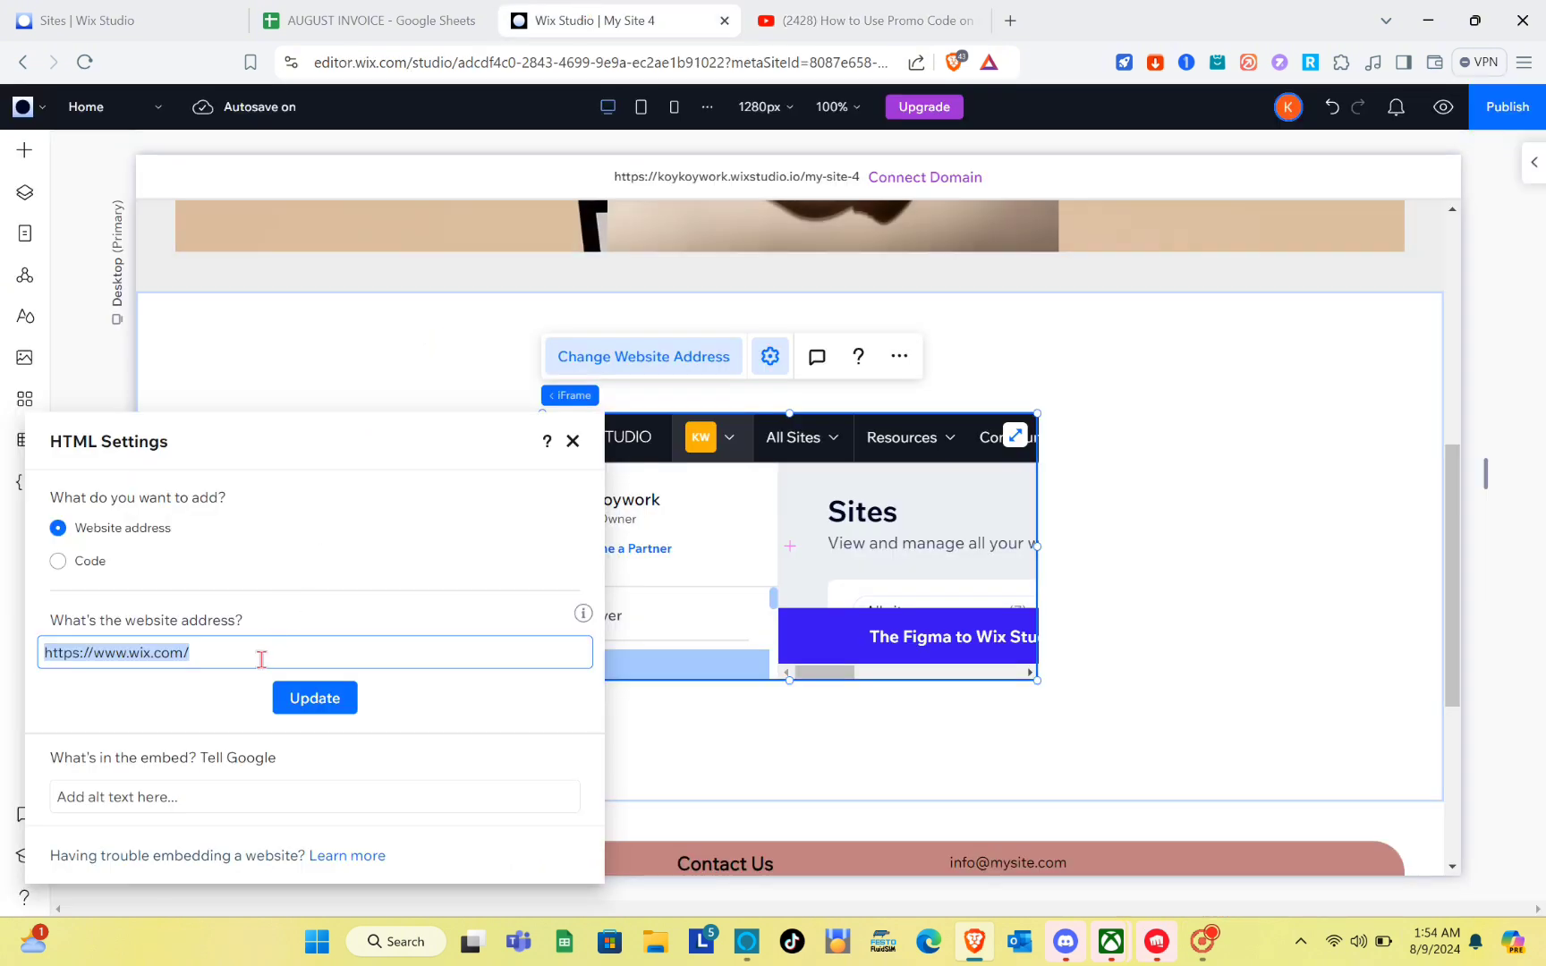
pyautogui.click(216, 654)
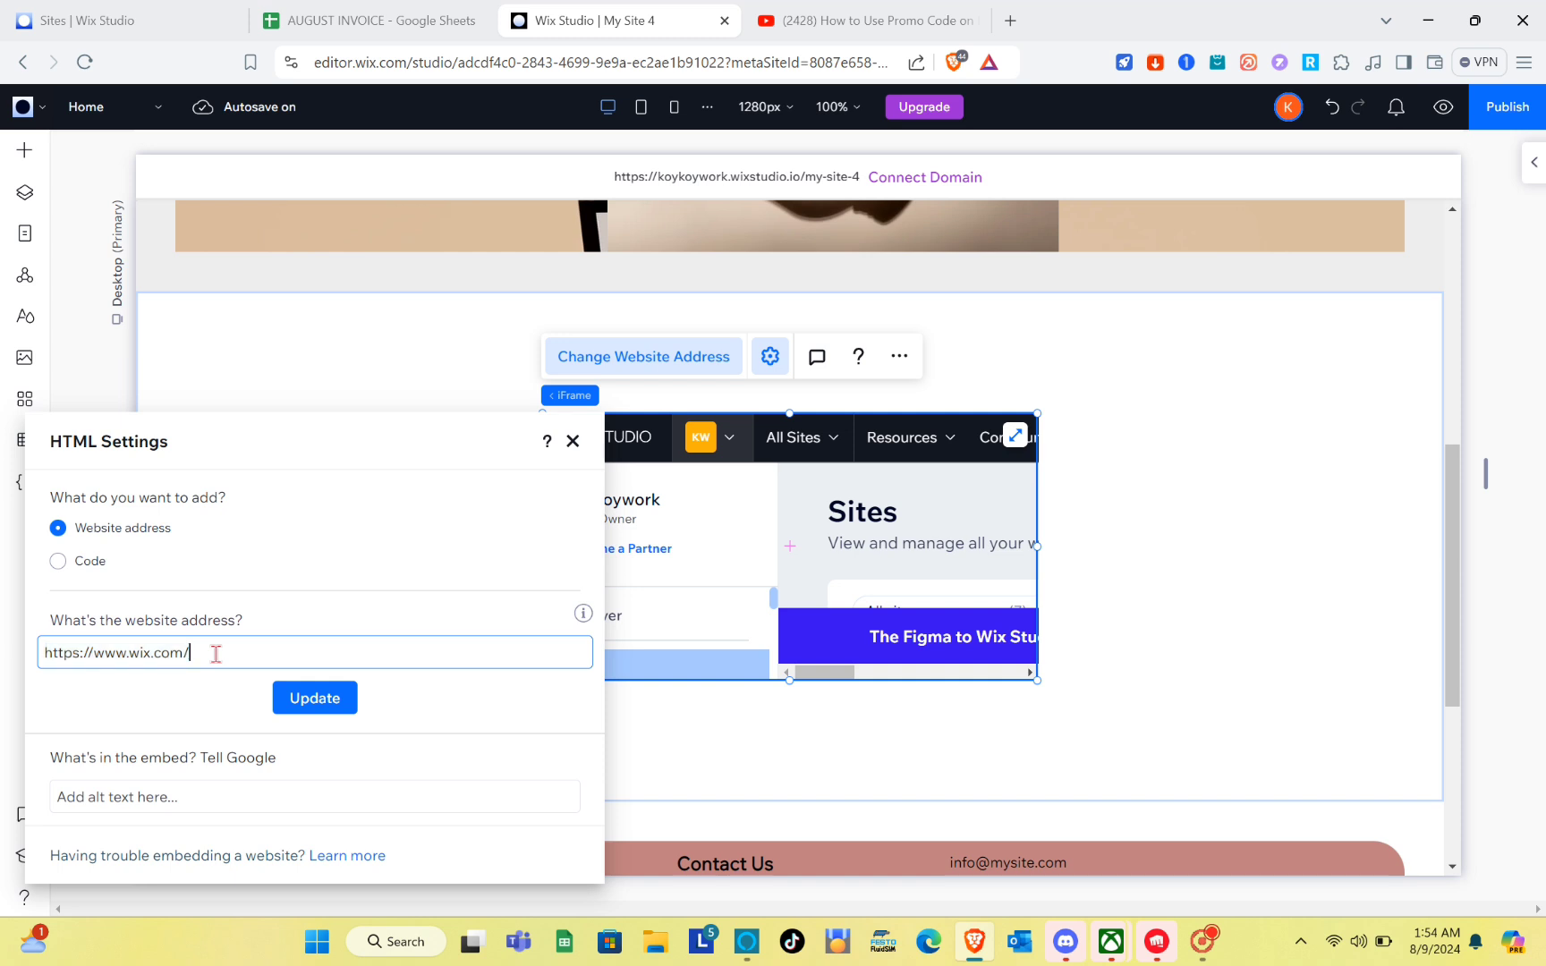
pyautogui.hotkey('ctrl', 'a')
pyautogui.press('BackSpace')
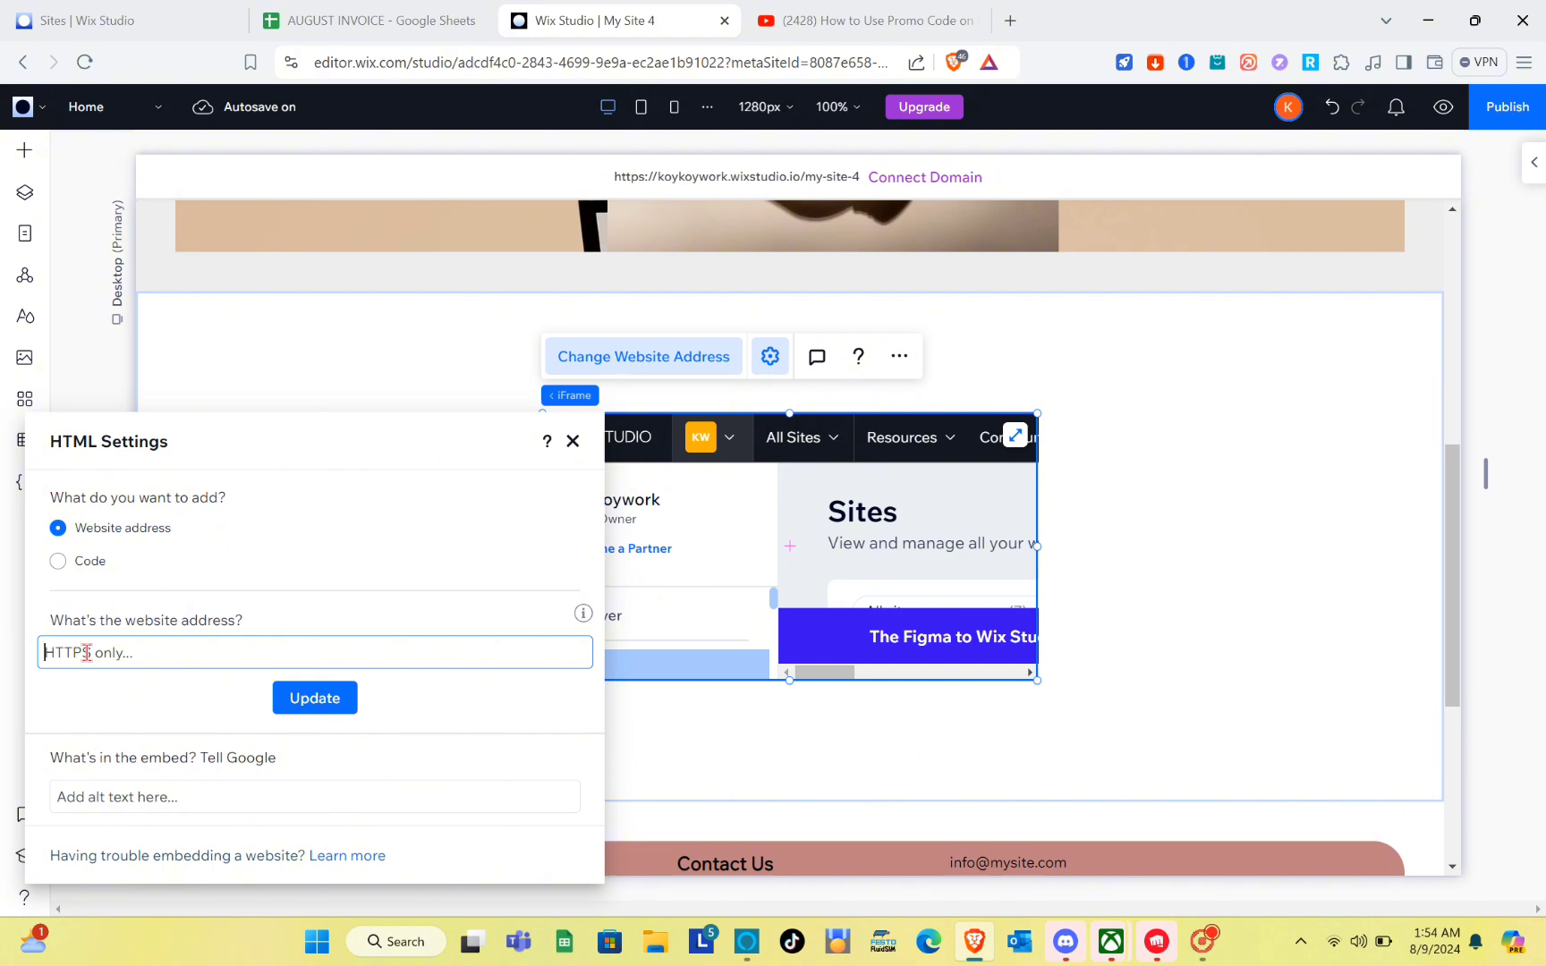
pyautogui.hotkey('ctrl', 'v')
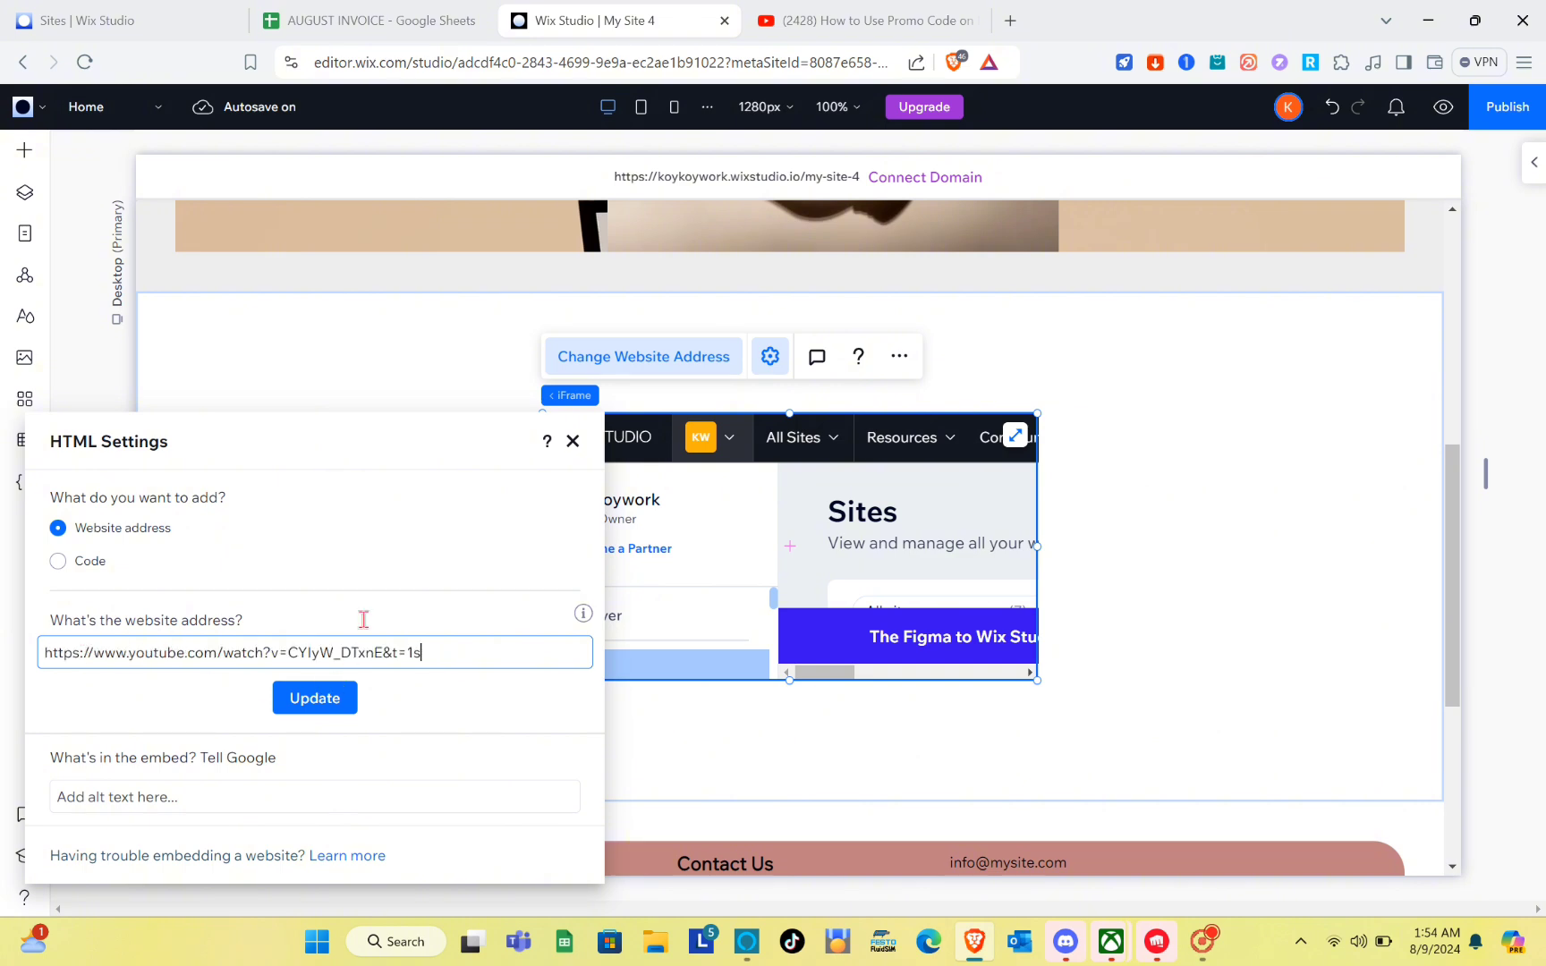
pyautogui.click(315, 698)
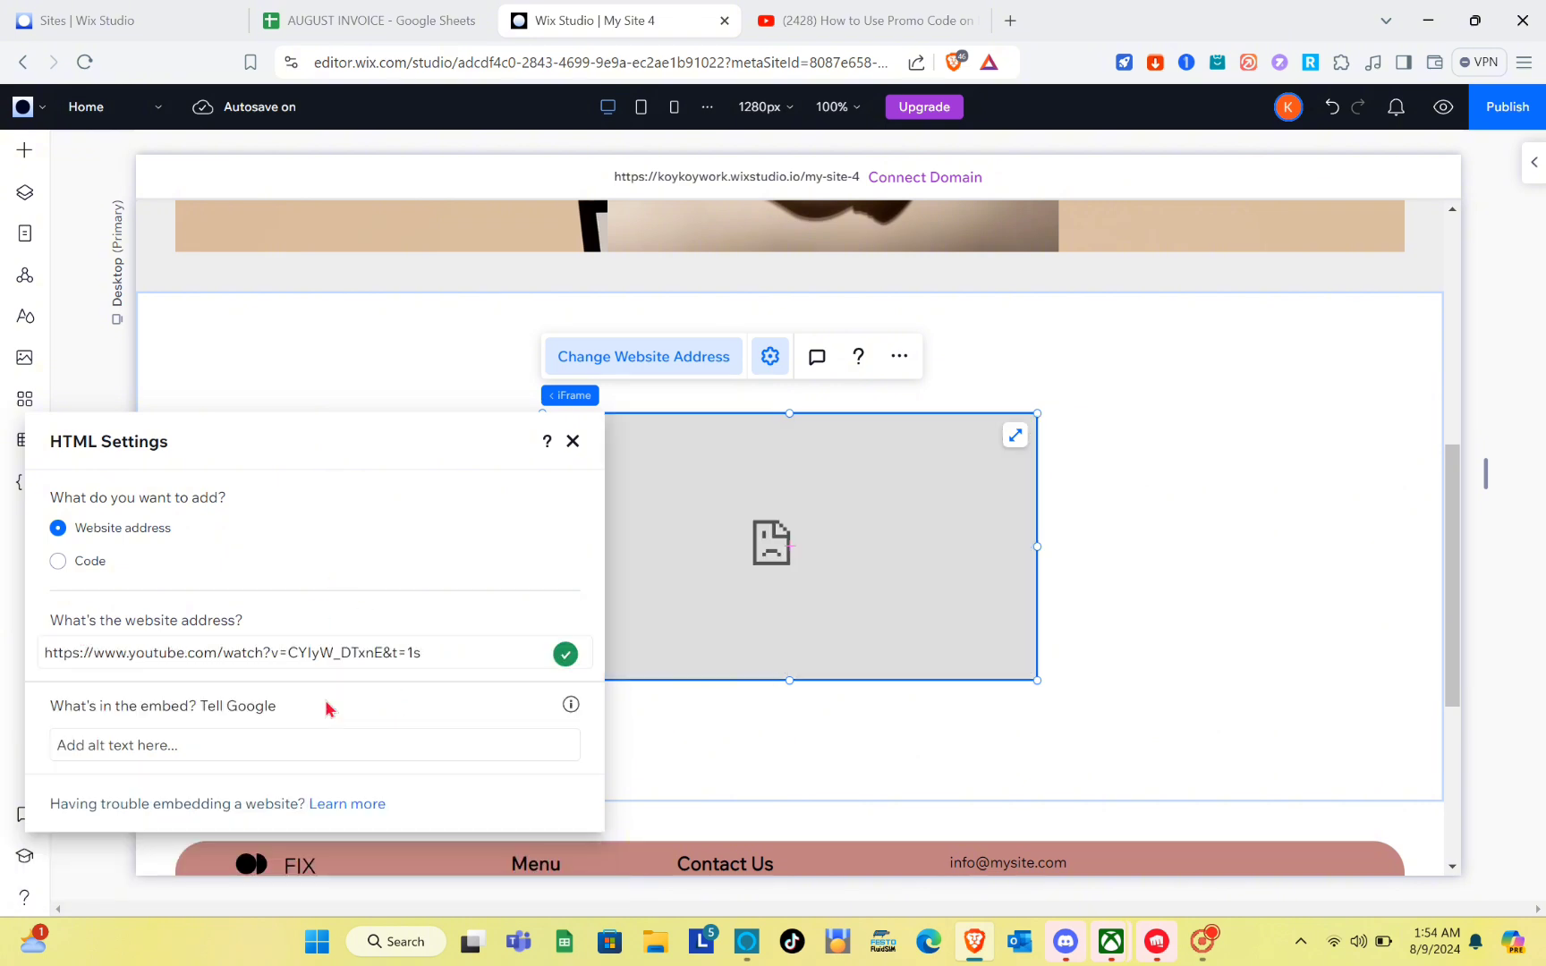
pyautogui.click(572, 441)
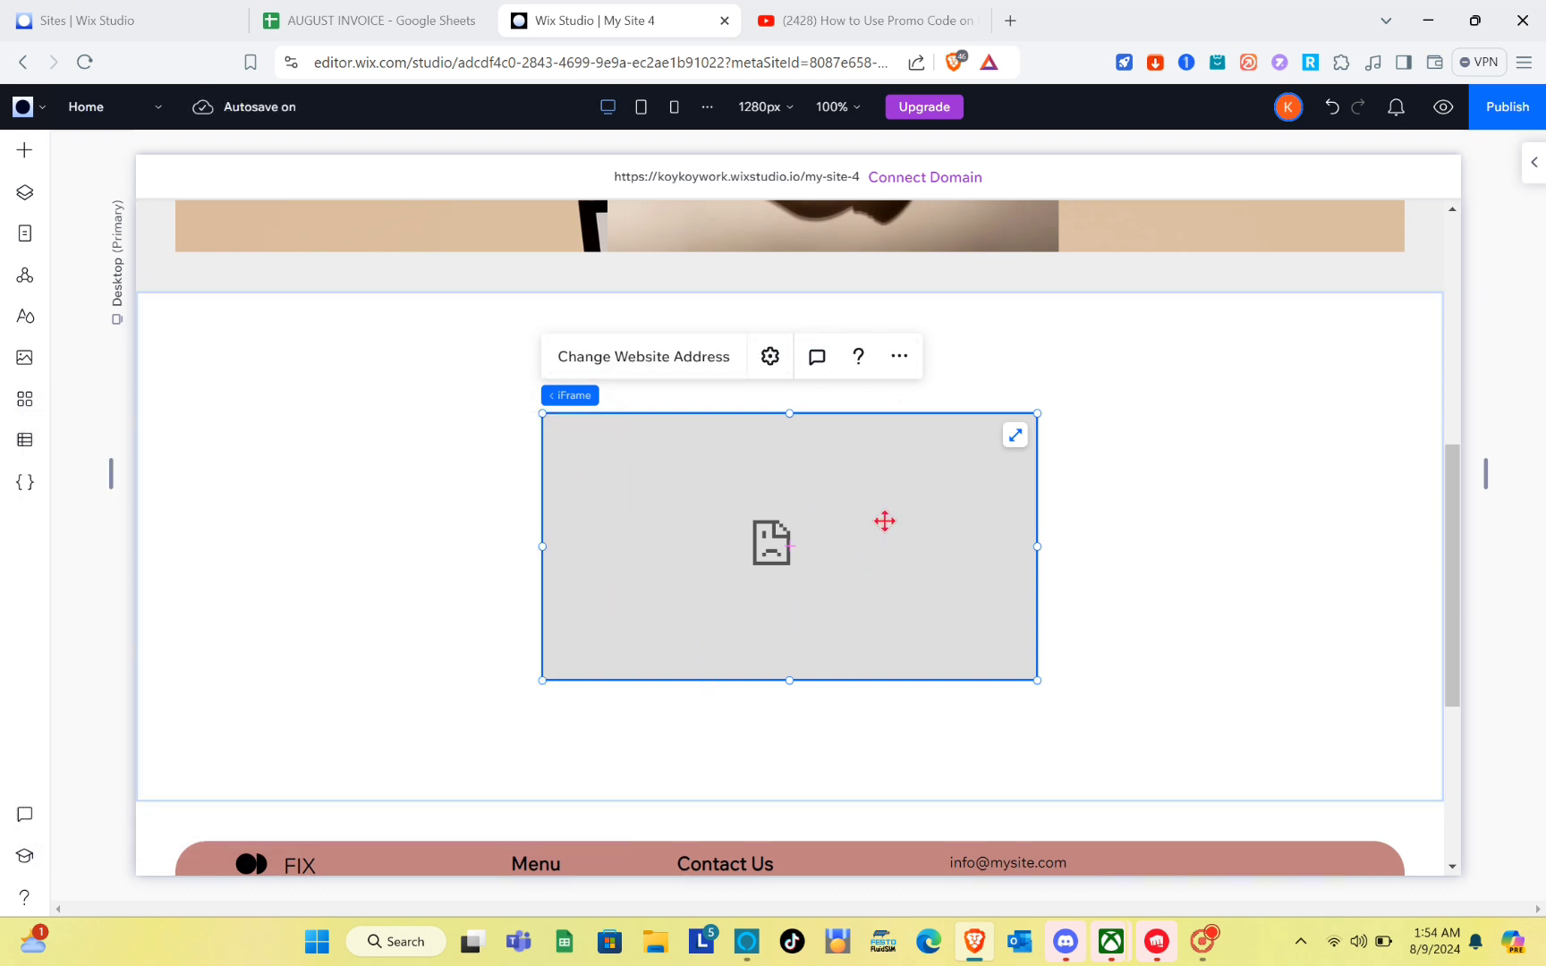
# - Preview the site with the embedded YouTube page, and delete the iFrame back in the editor
pyautogui.click(1449, 109)
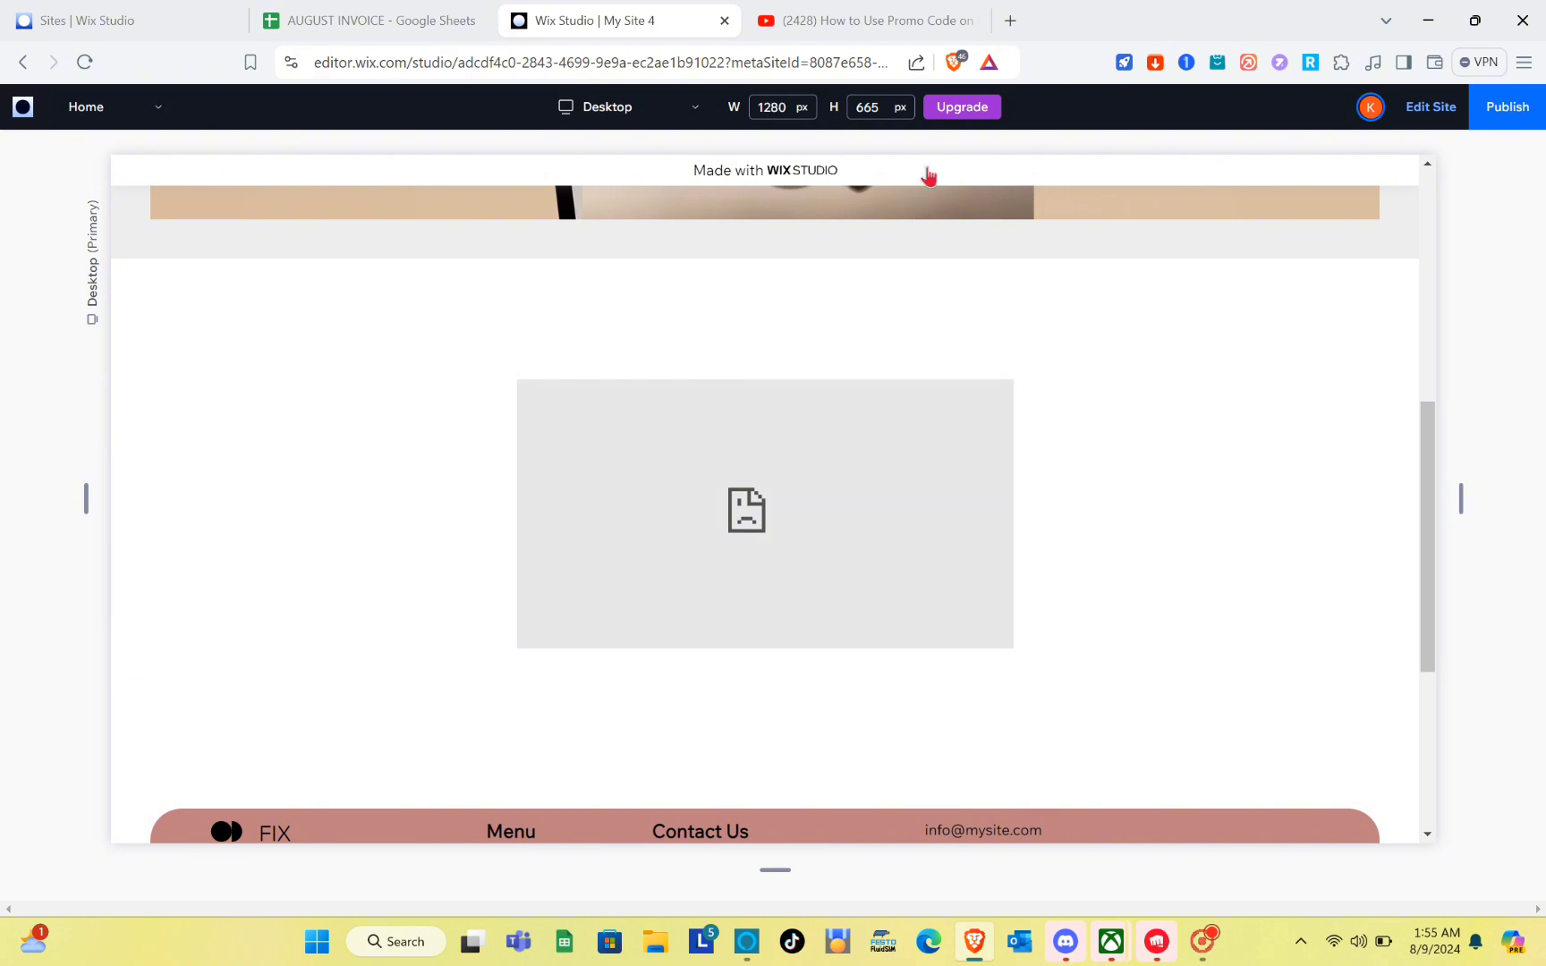
pyautogui.moveTo(973, 120)
pyautogui.click(1432, 107)
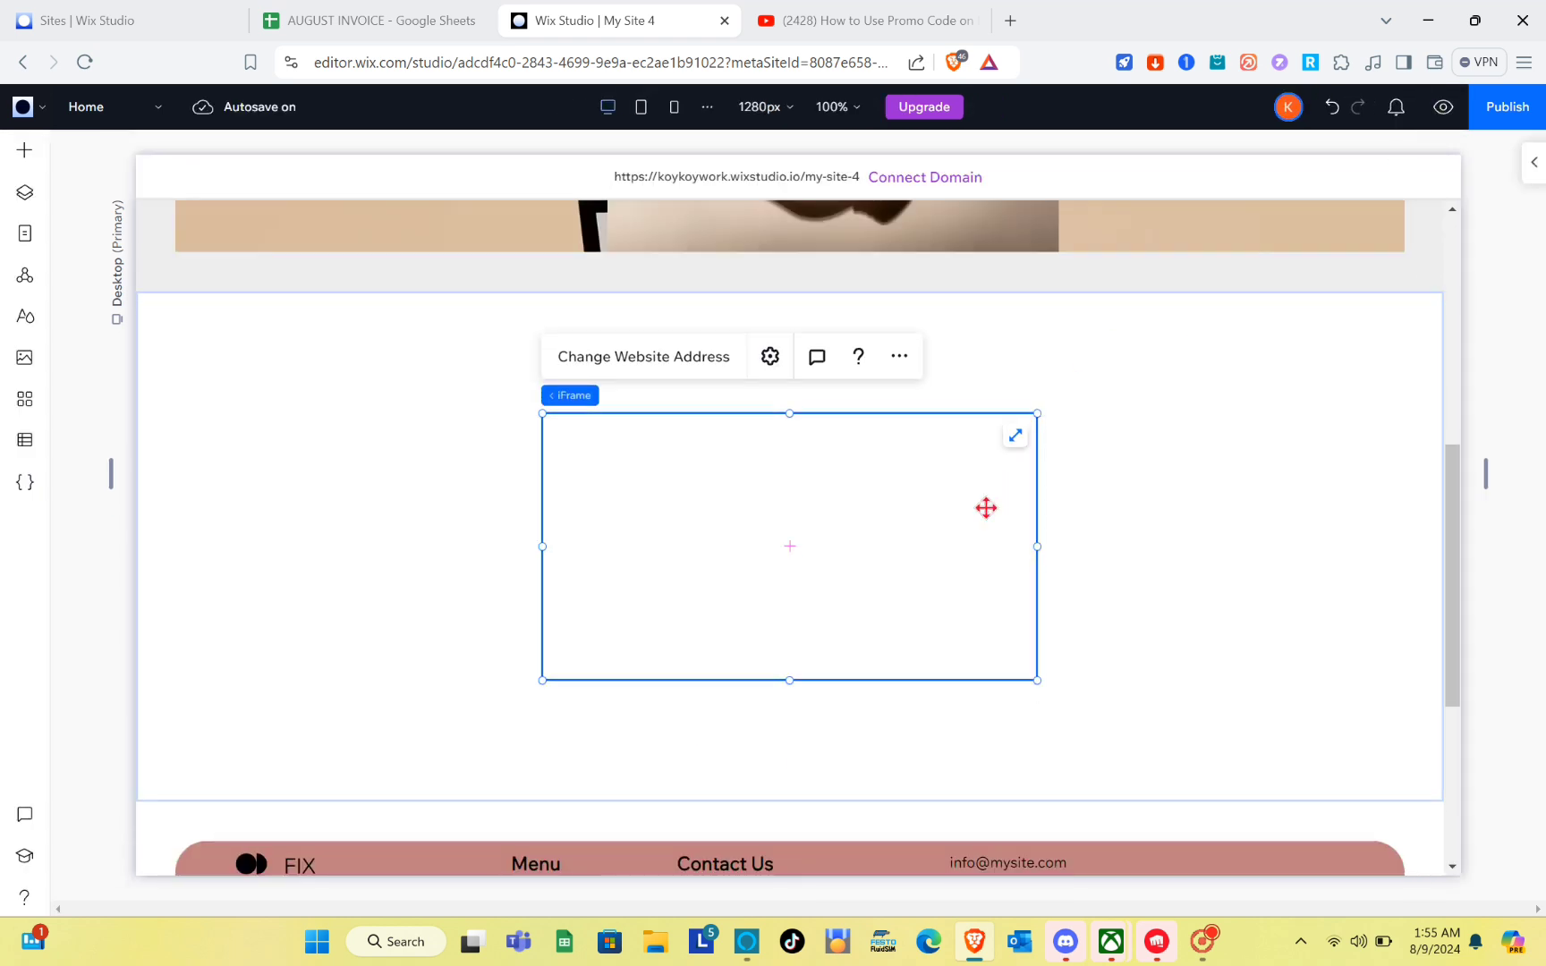
pyautogui.press('Delete')
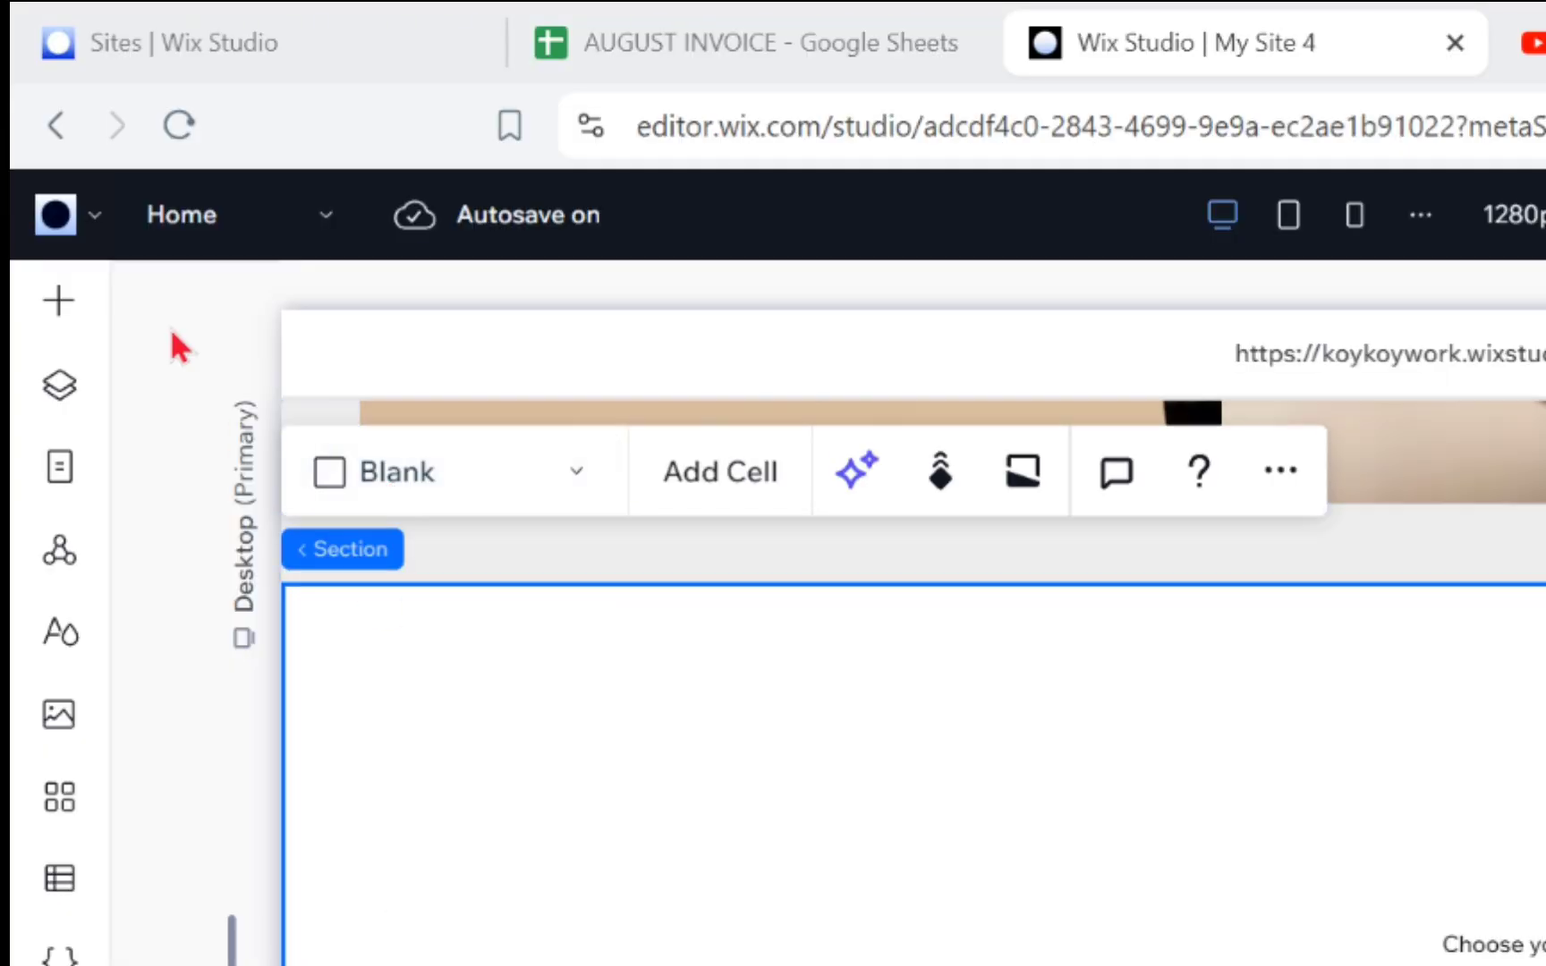
# - Go to the About Us page and select its blank section
pyautogui.click(299, 233)
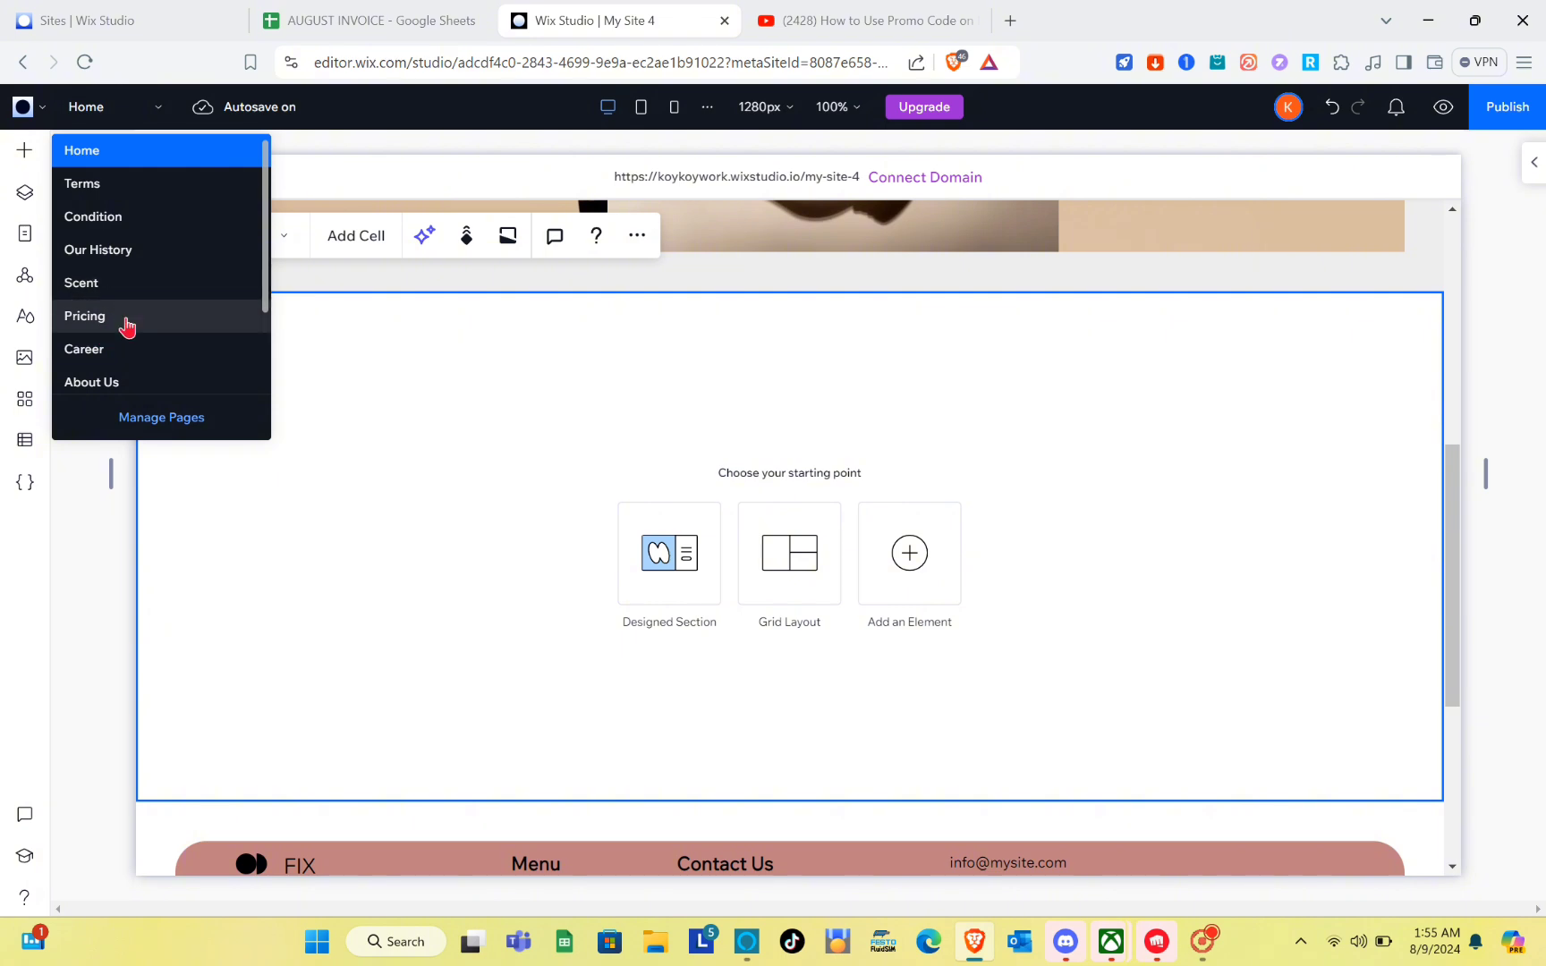
pyautogui.scroll(-1, 121, 336)
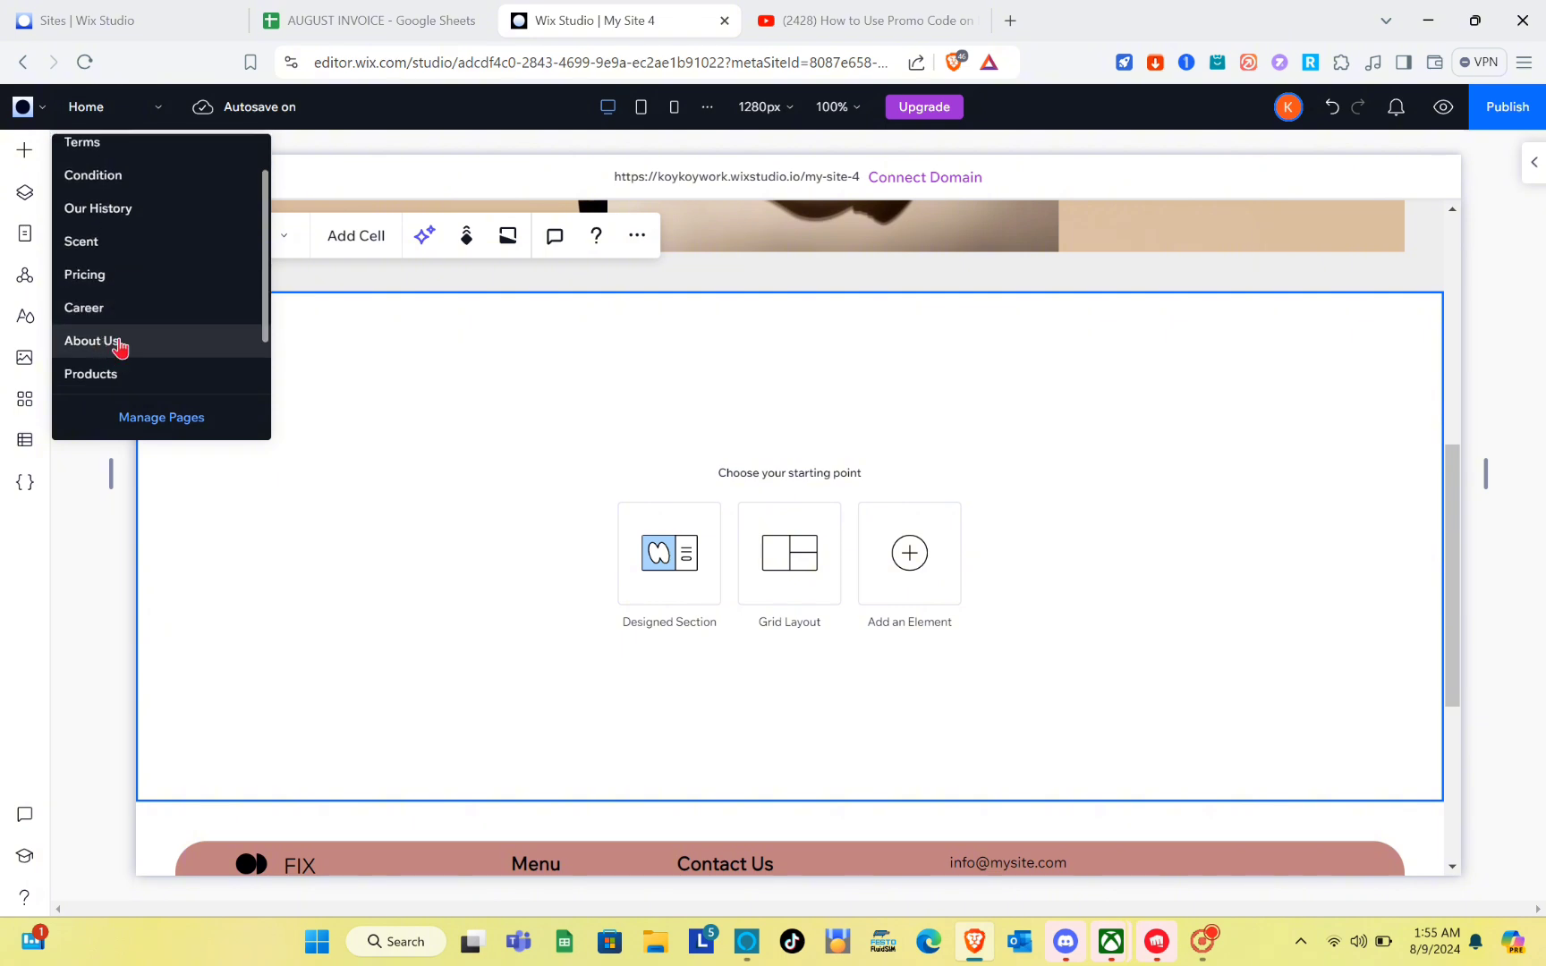
pyautogui.click(92, 341)
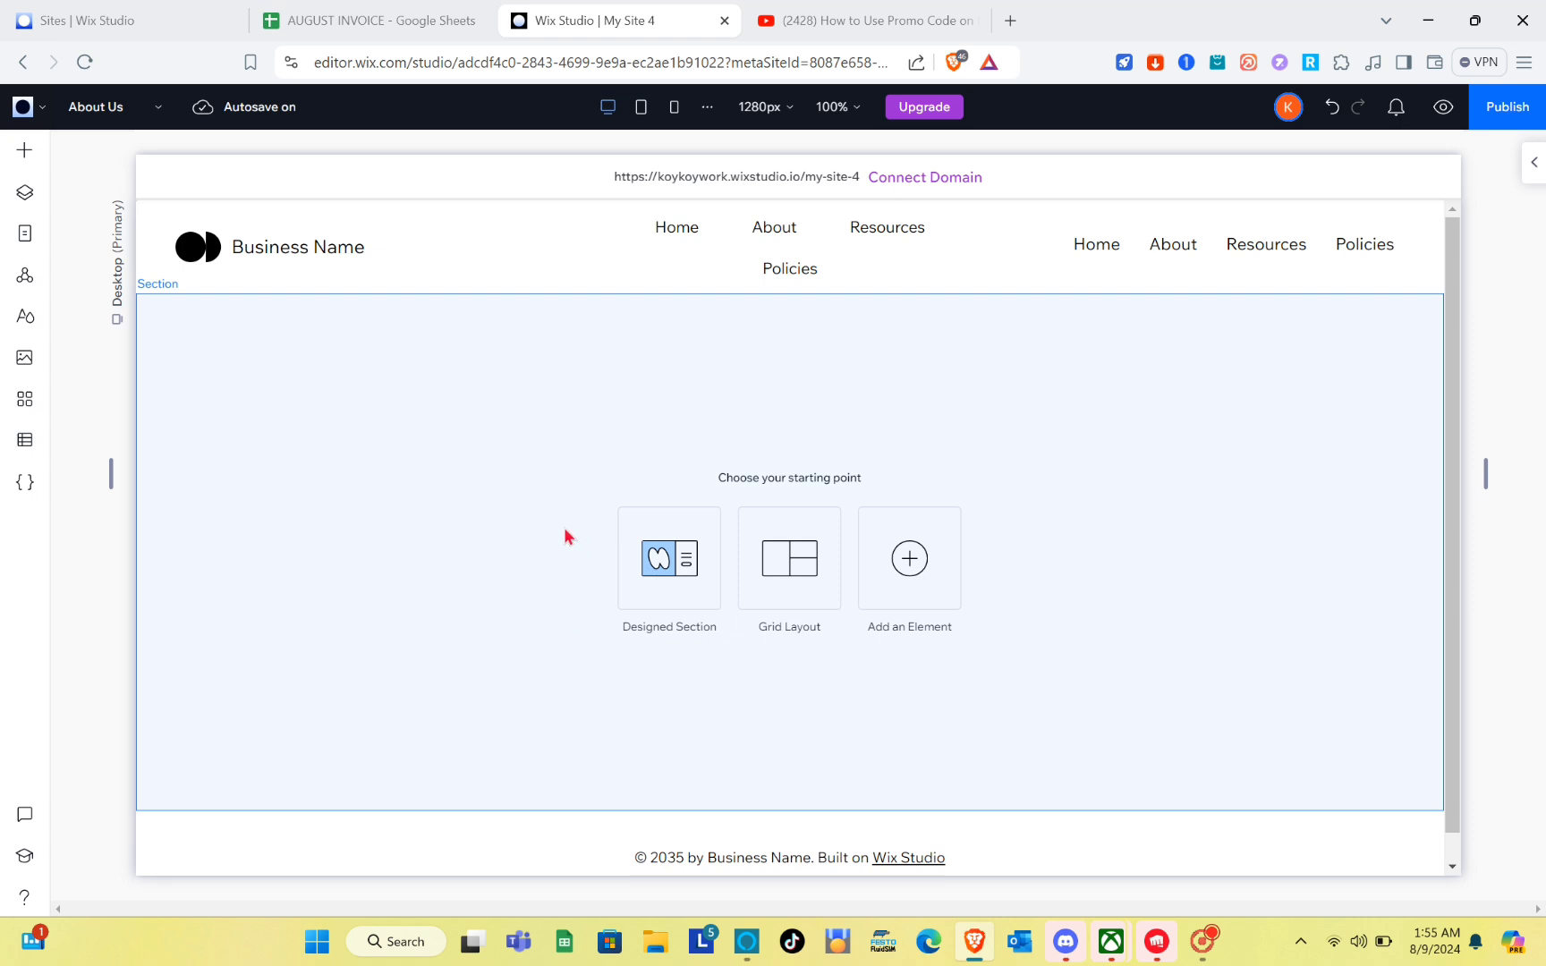
pyautogui.click(566, 537)
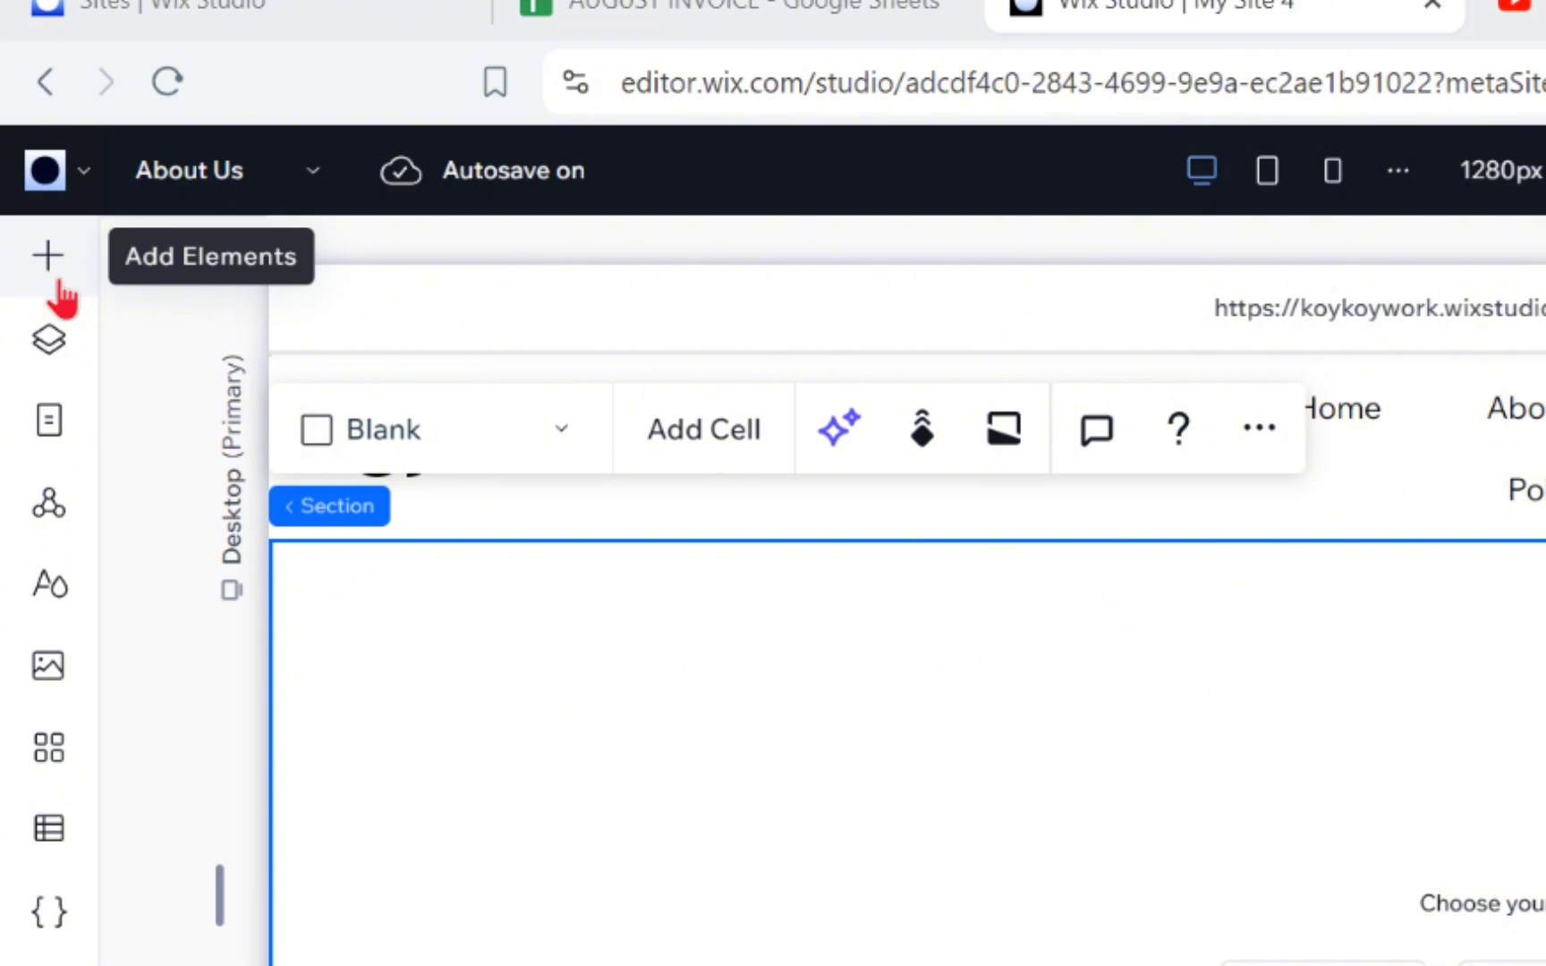
# - Add the jellyfish VideoBox from the media elements to the blank About Us section
pyautogui.click(57, 283)
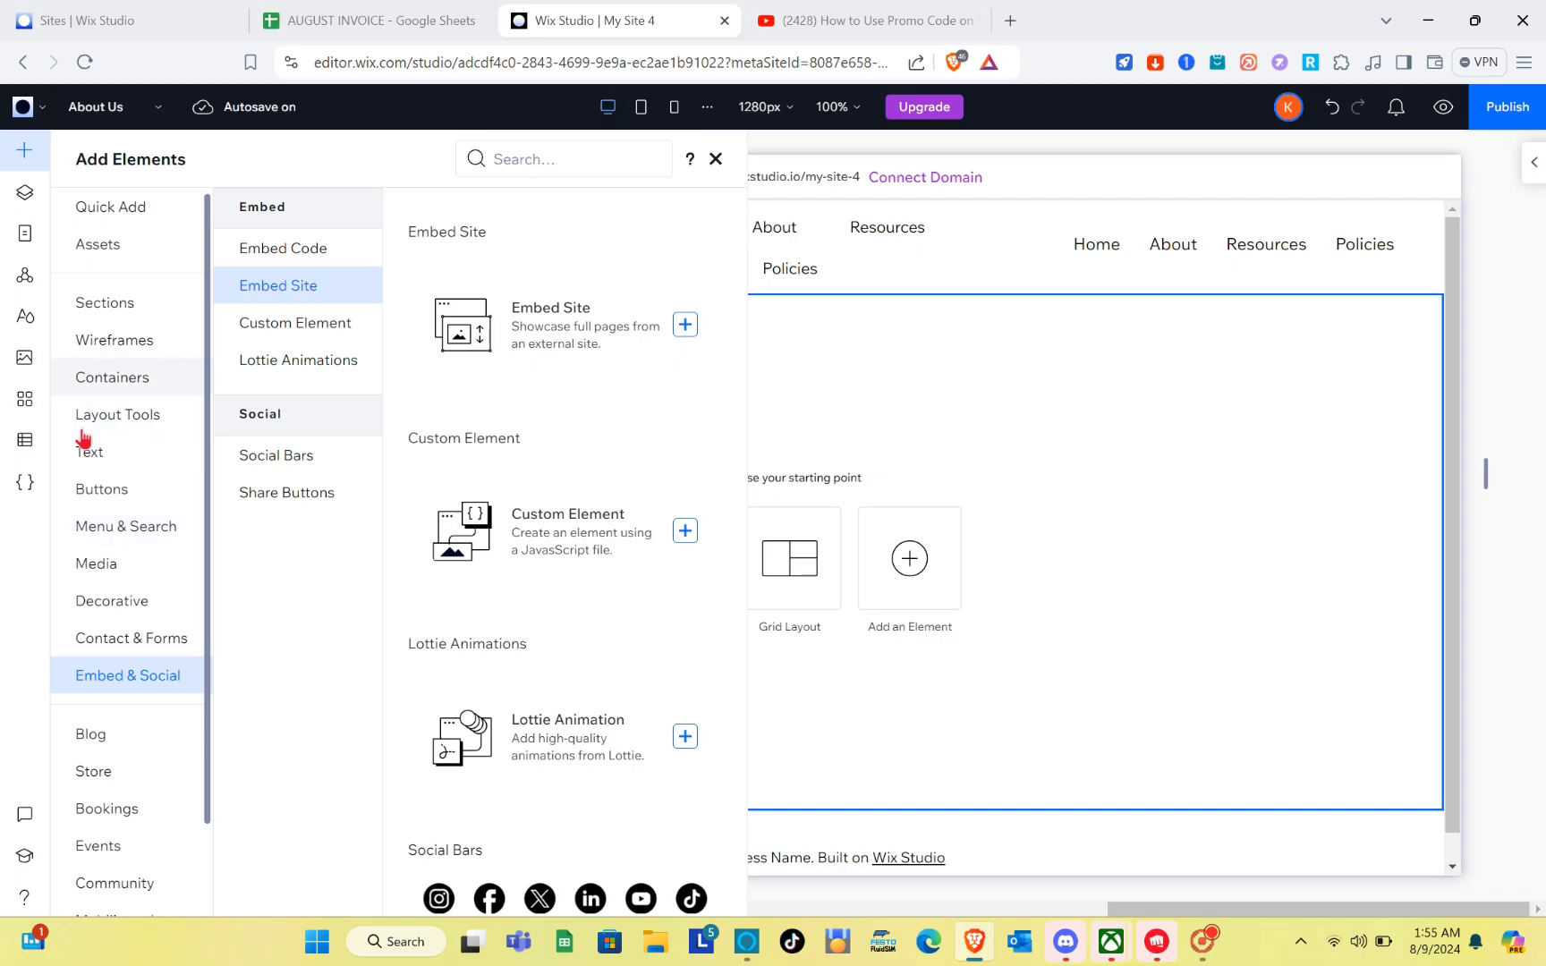
pyautogui.click(124, 571)
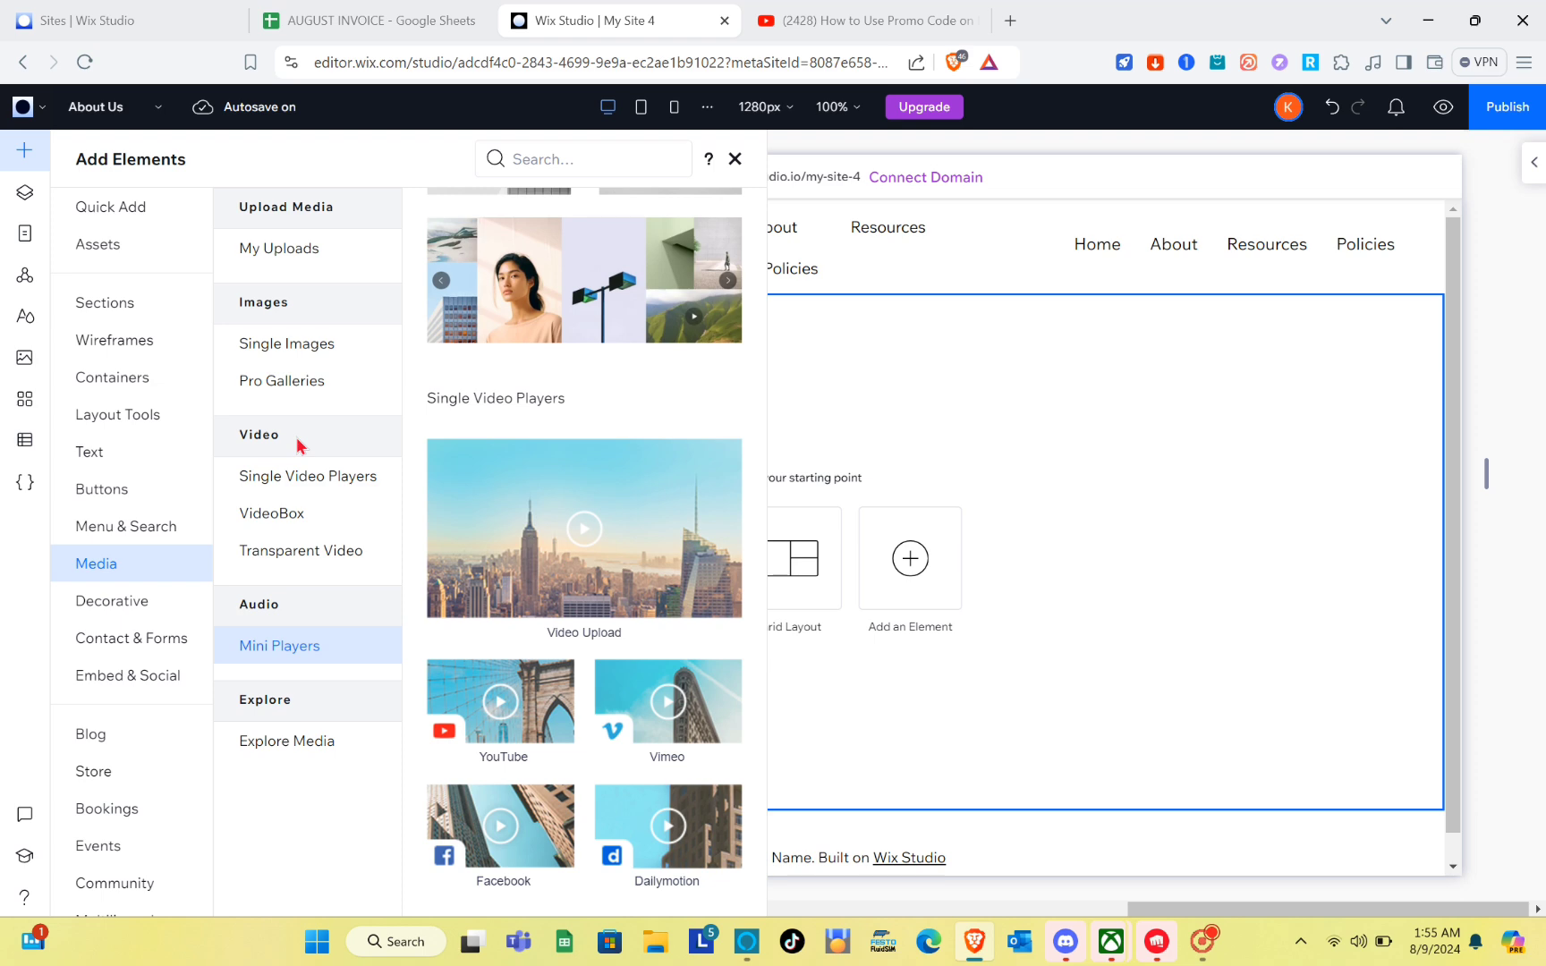
pyautogui.click(312, 484)
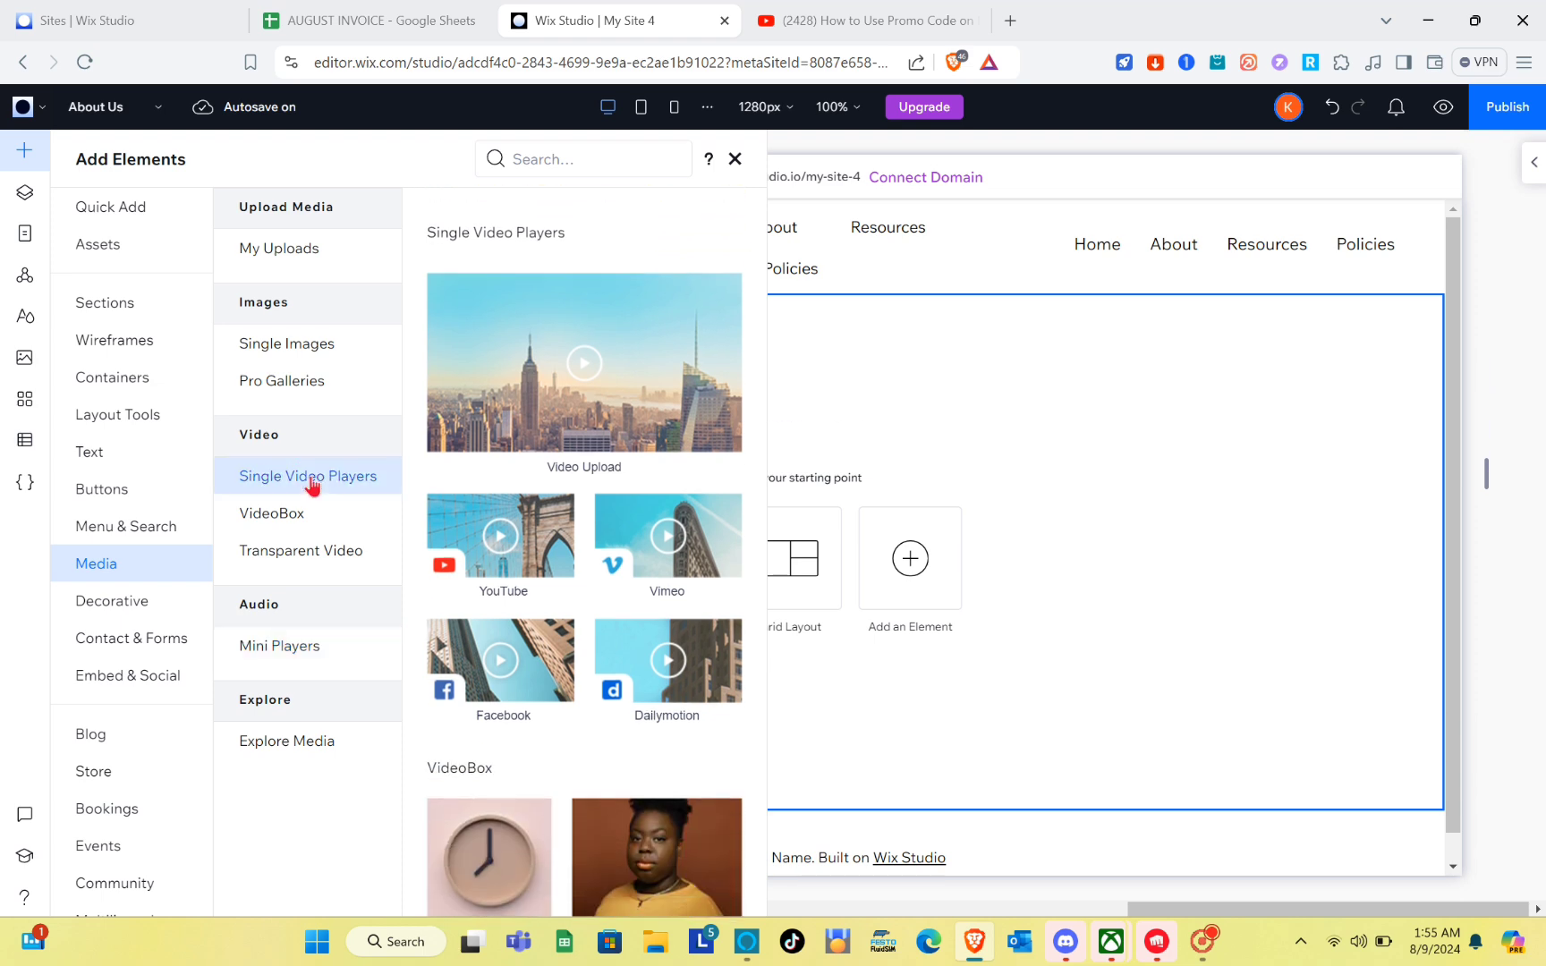
pyautogui.click(306, 515)
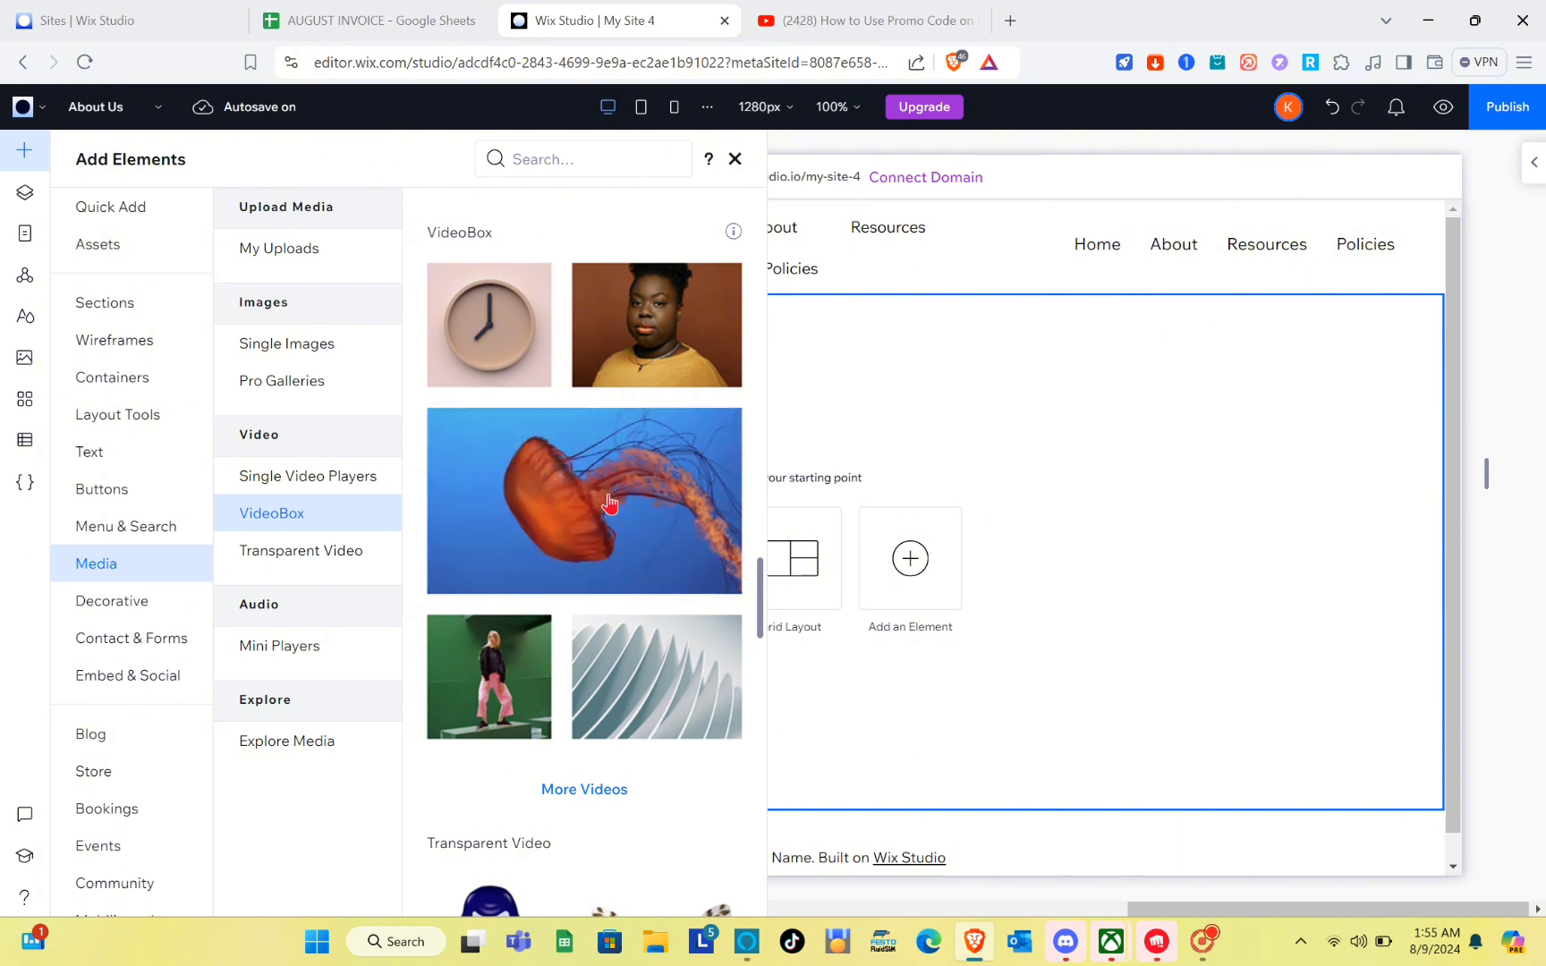
pyautogui.click(610, 504)
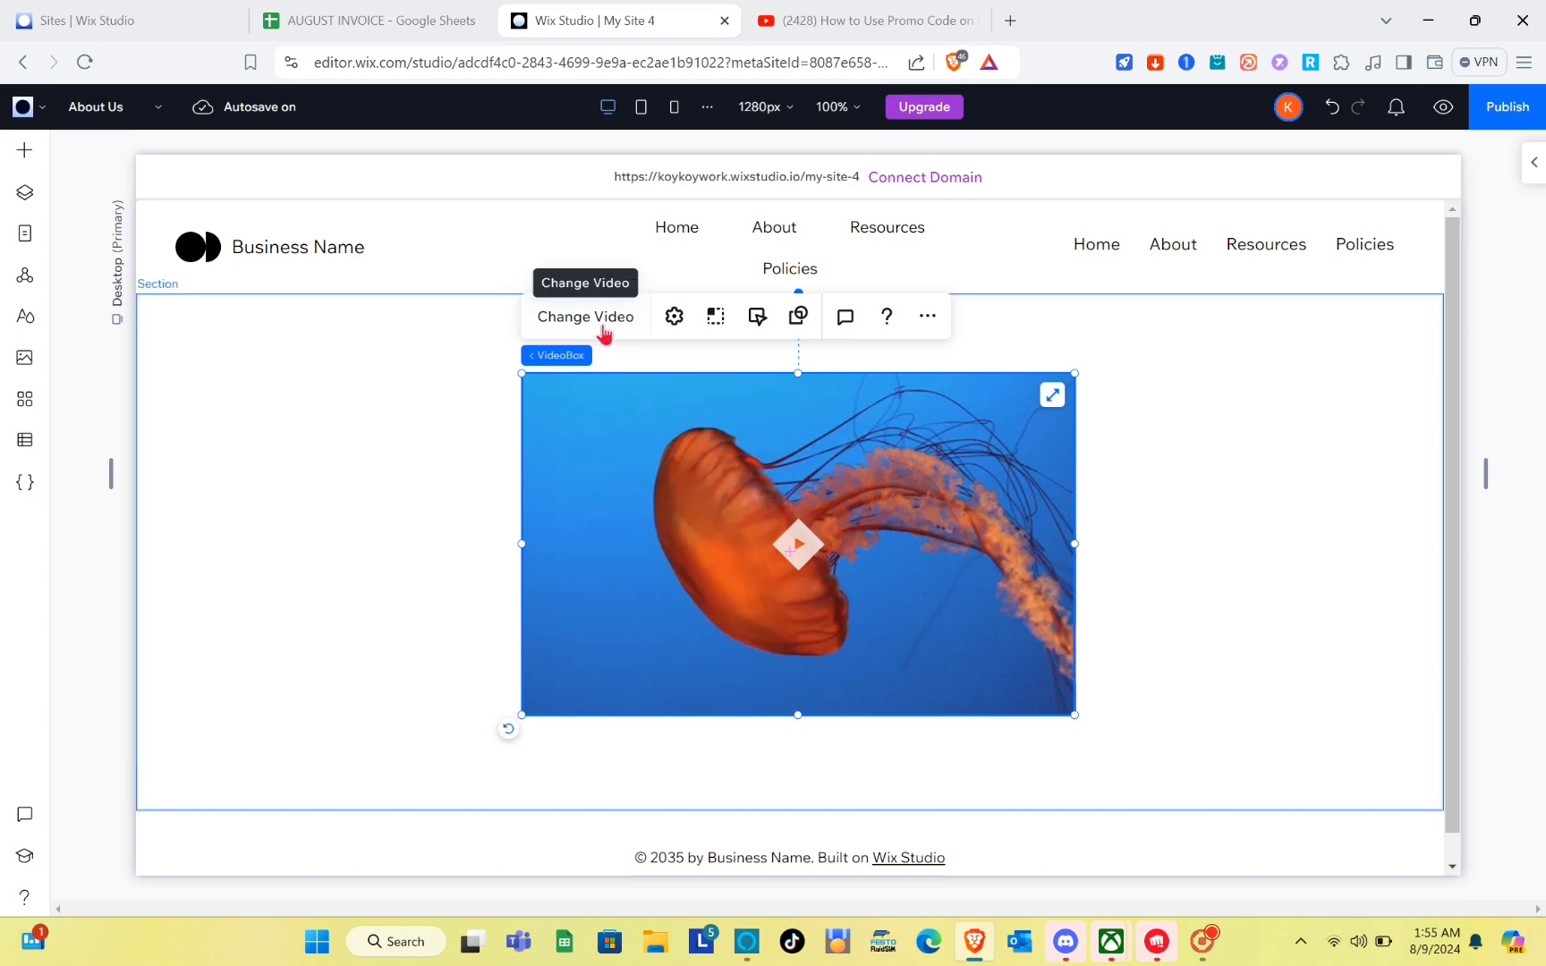
pyautogui.click(605, 331)
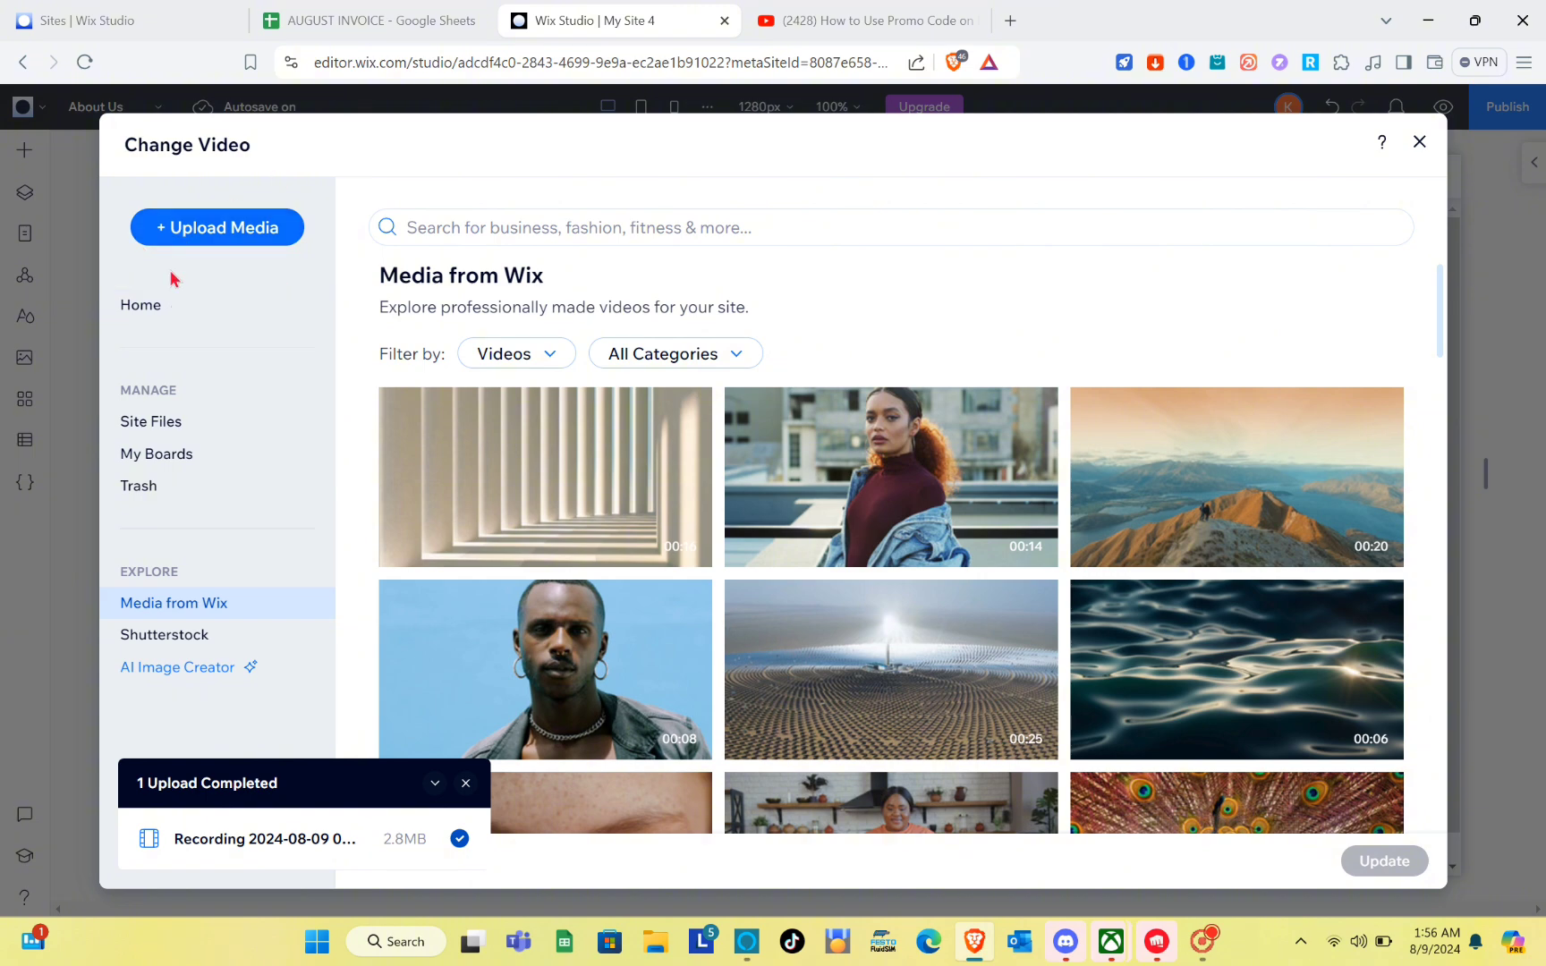
pyautogui.click(220, 238)
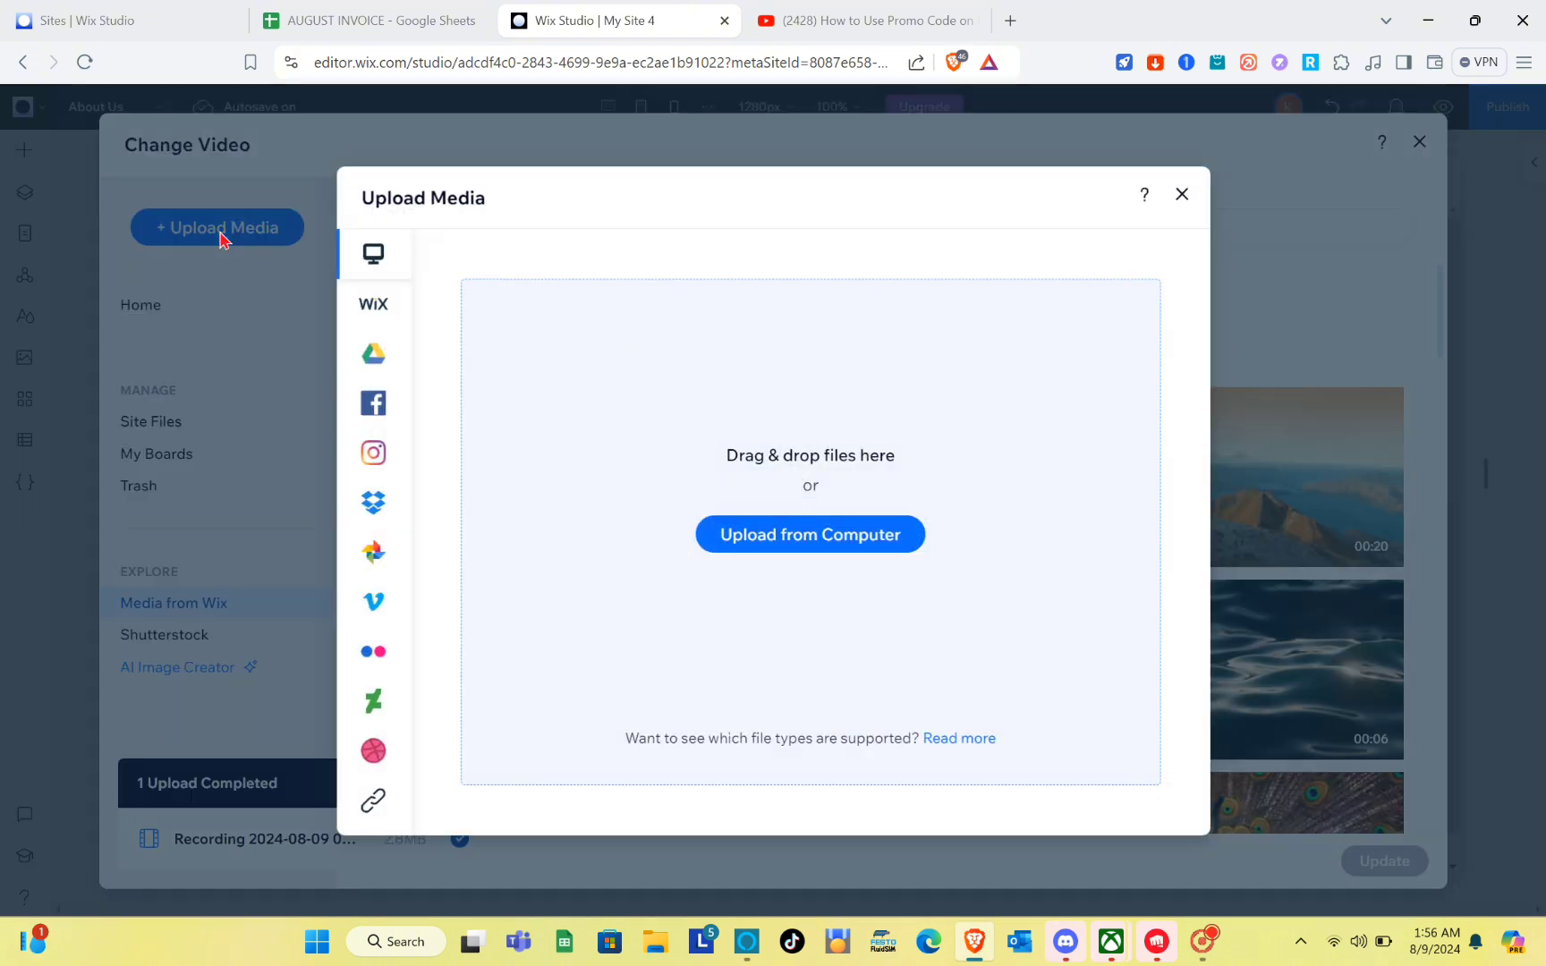
pyautogui.click(839, 552)
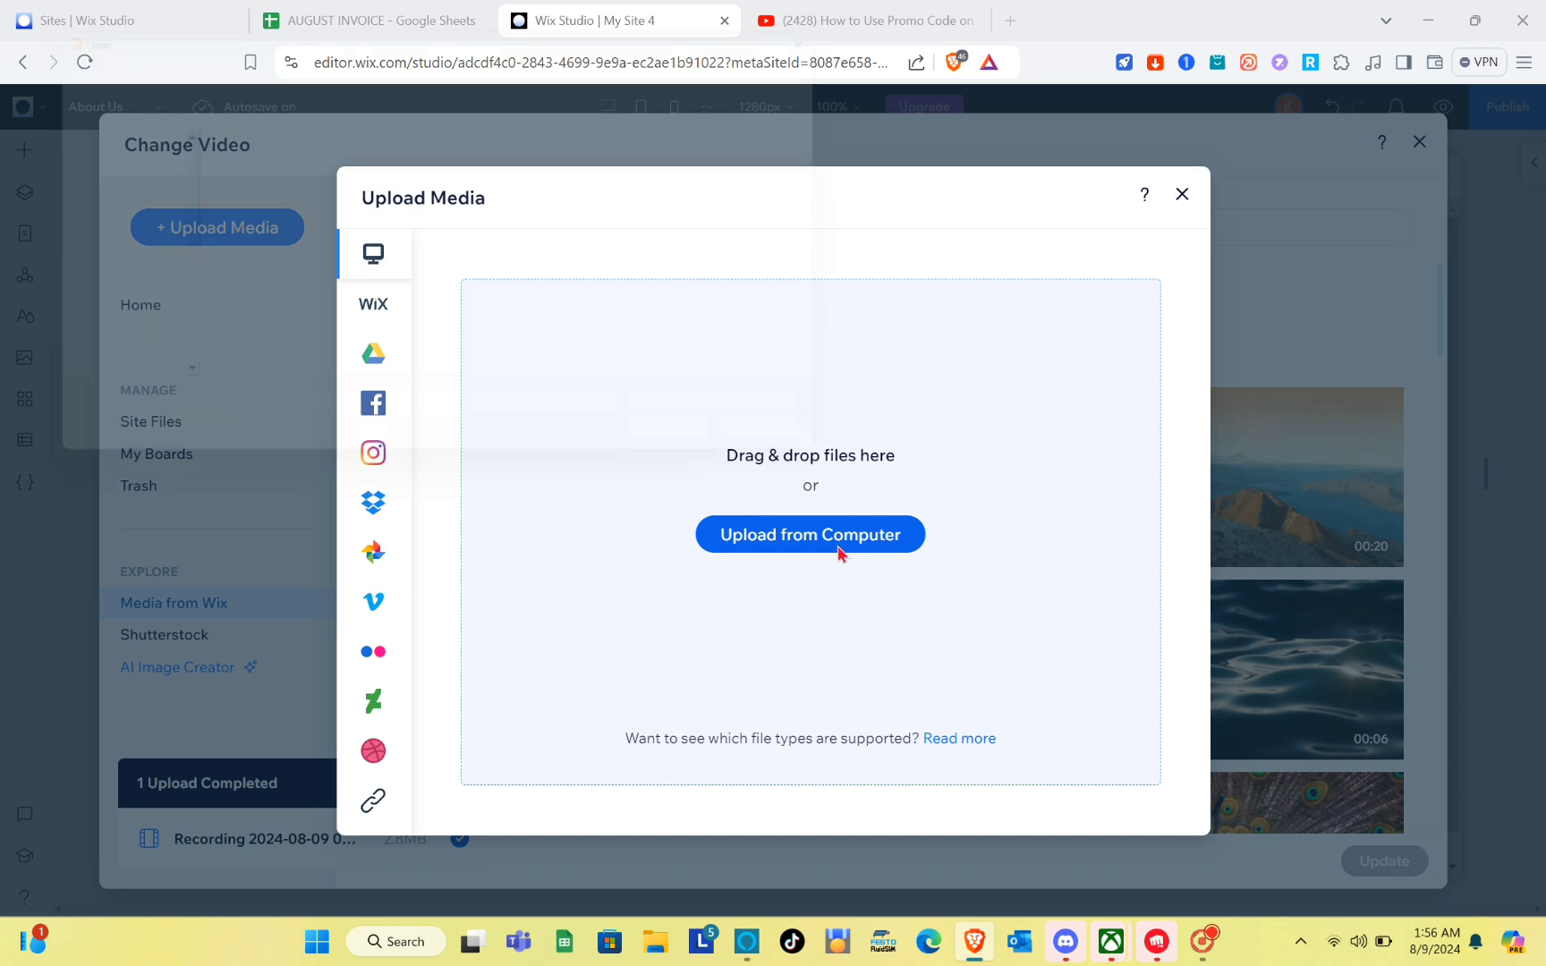
pyautogui.click(476, 196)
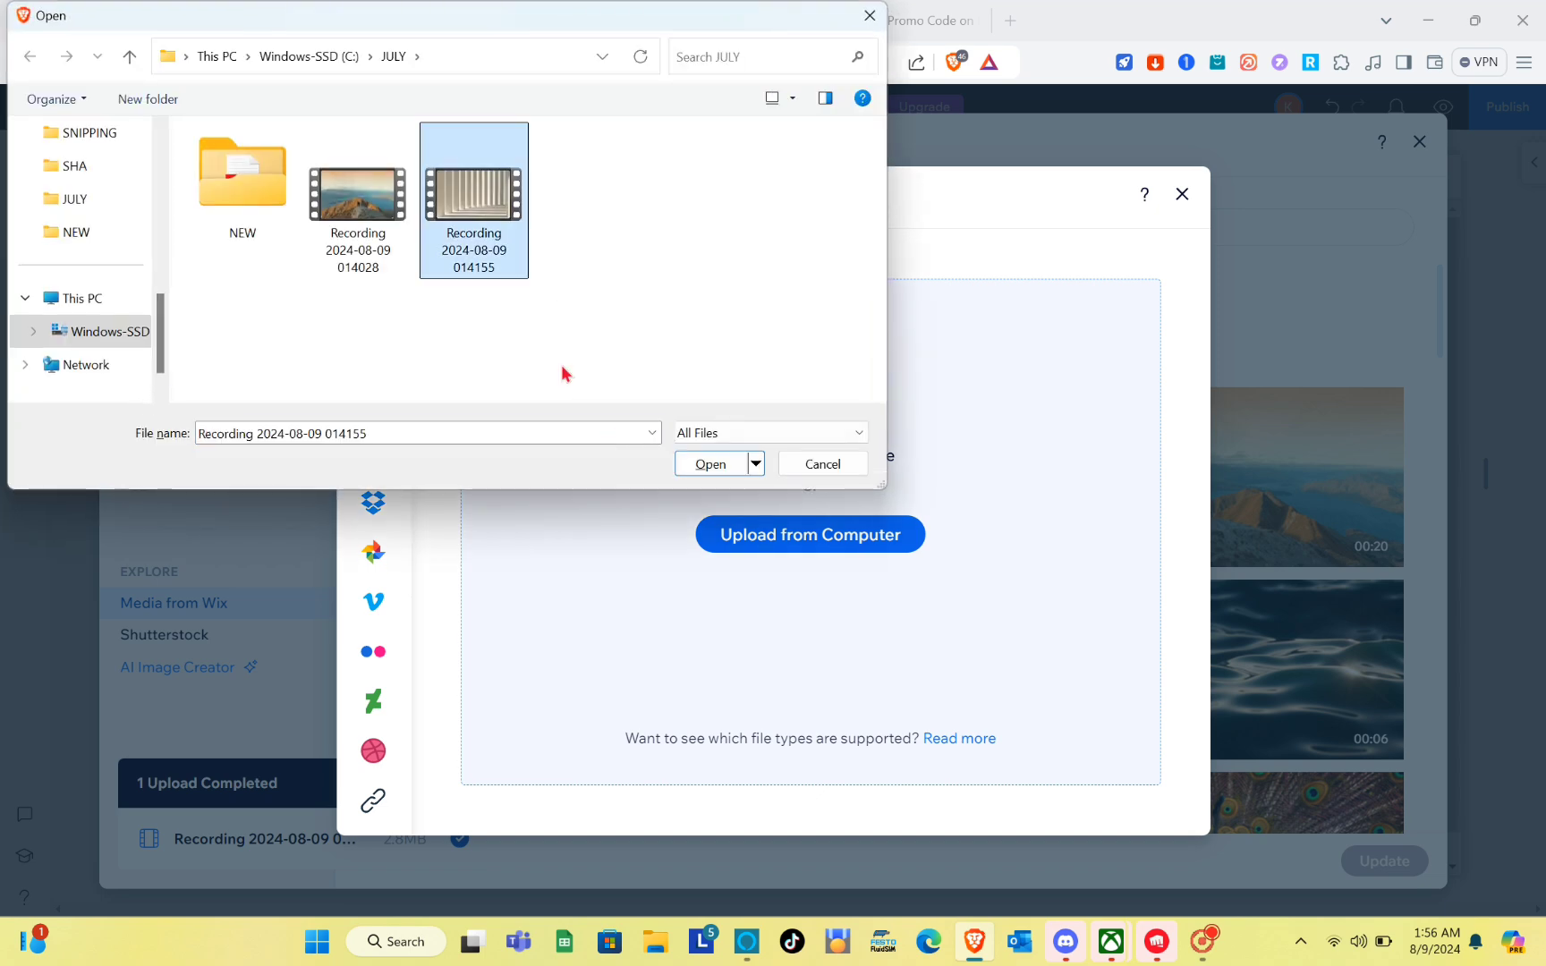
pyautogui.click(722, 466)
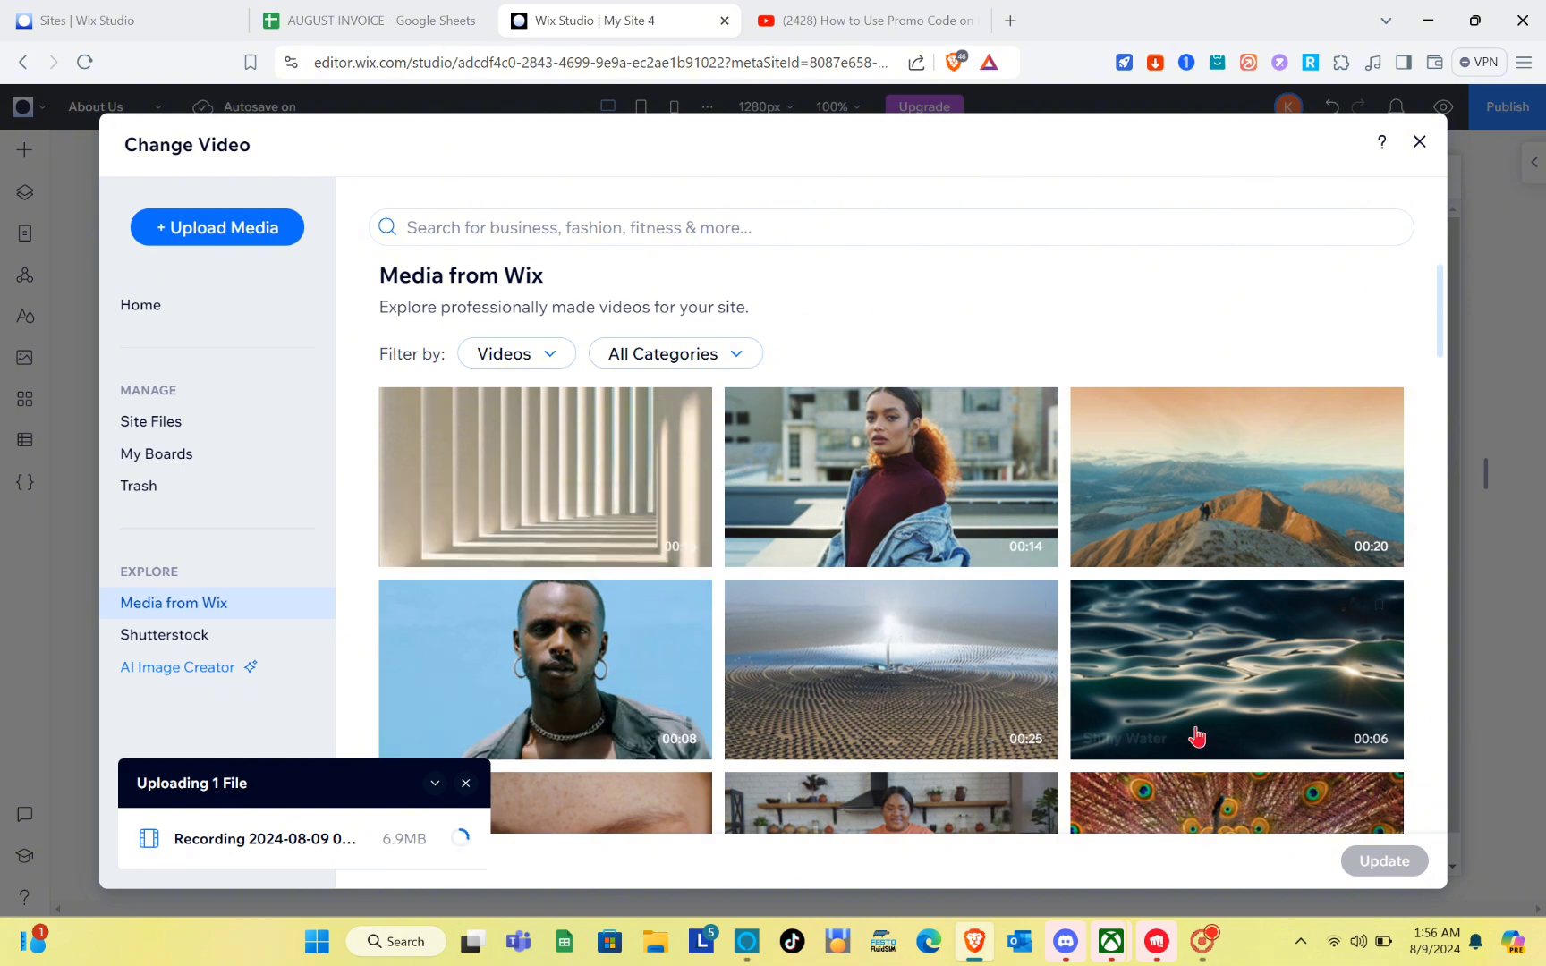
pyautogui.moveTo(1197, 737)
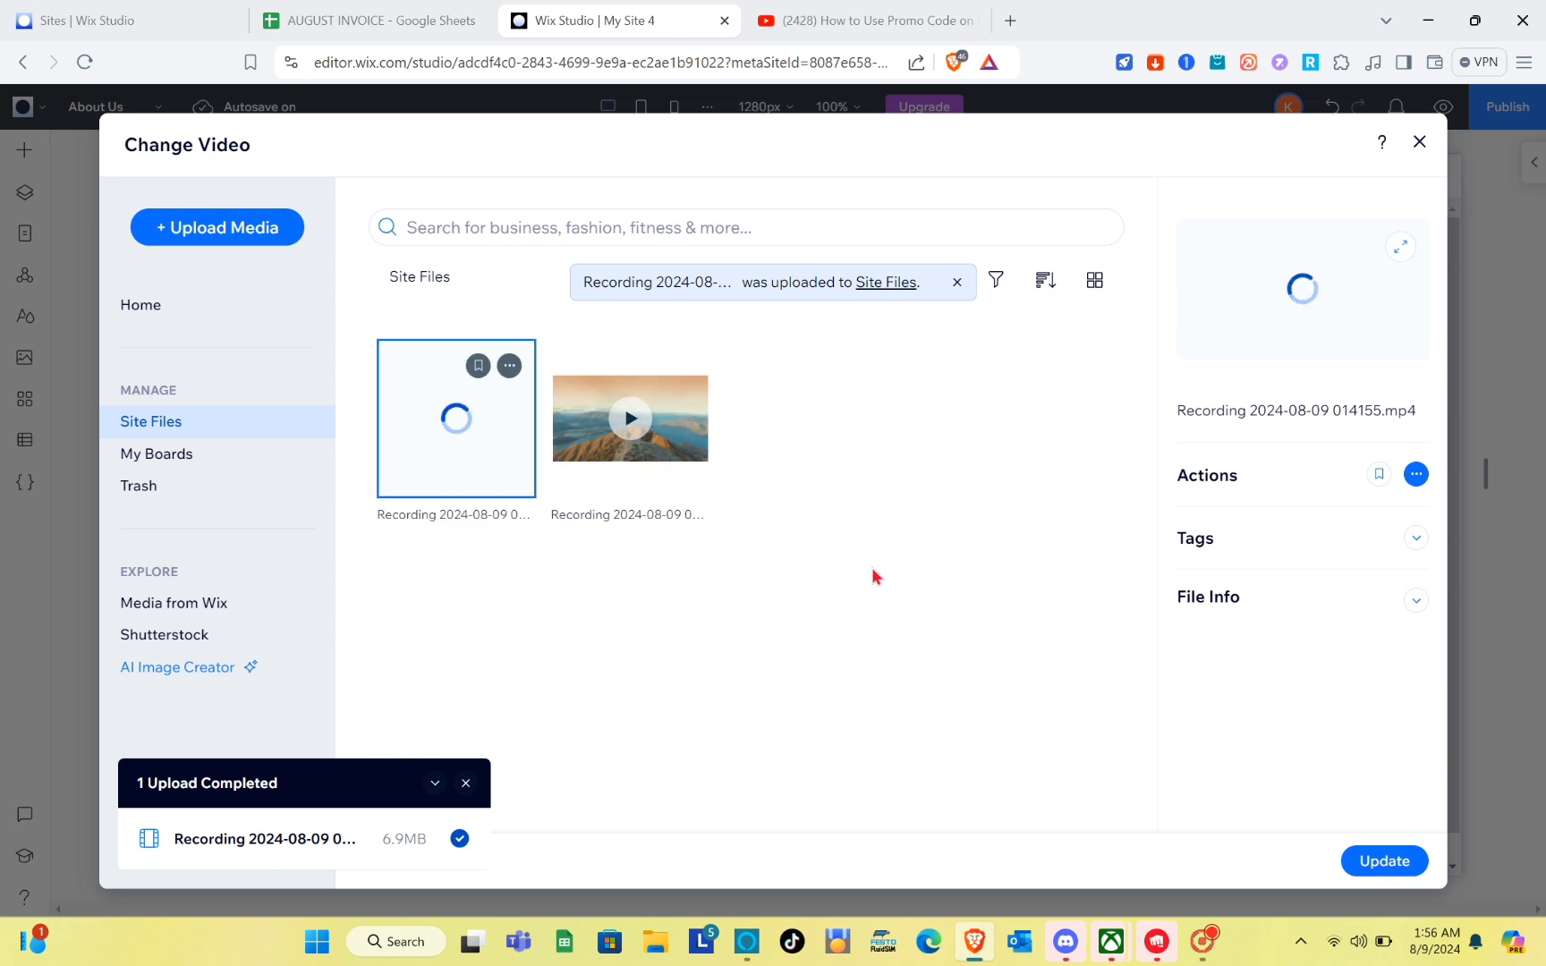
pyautogui.click(1383, 860)
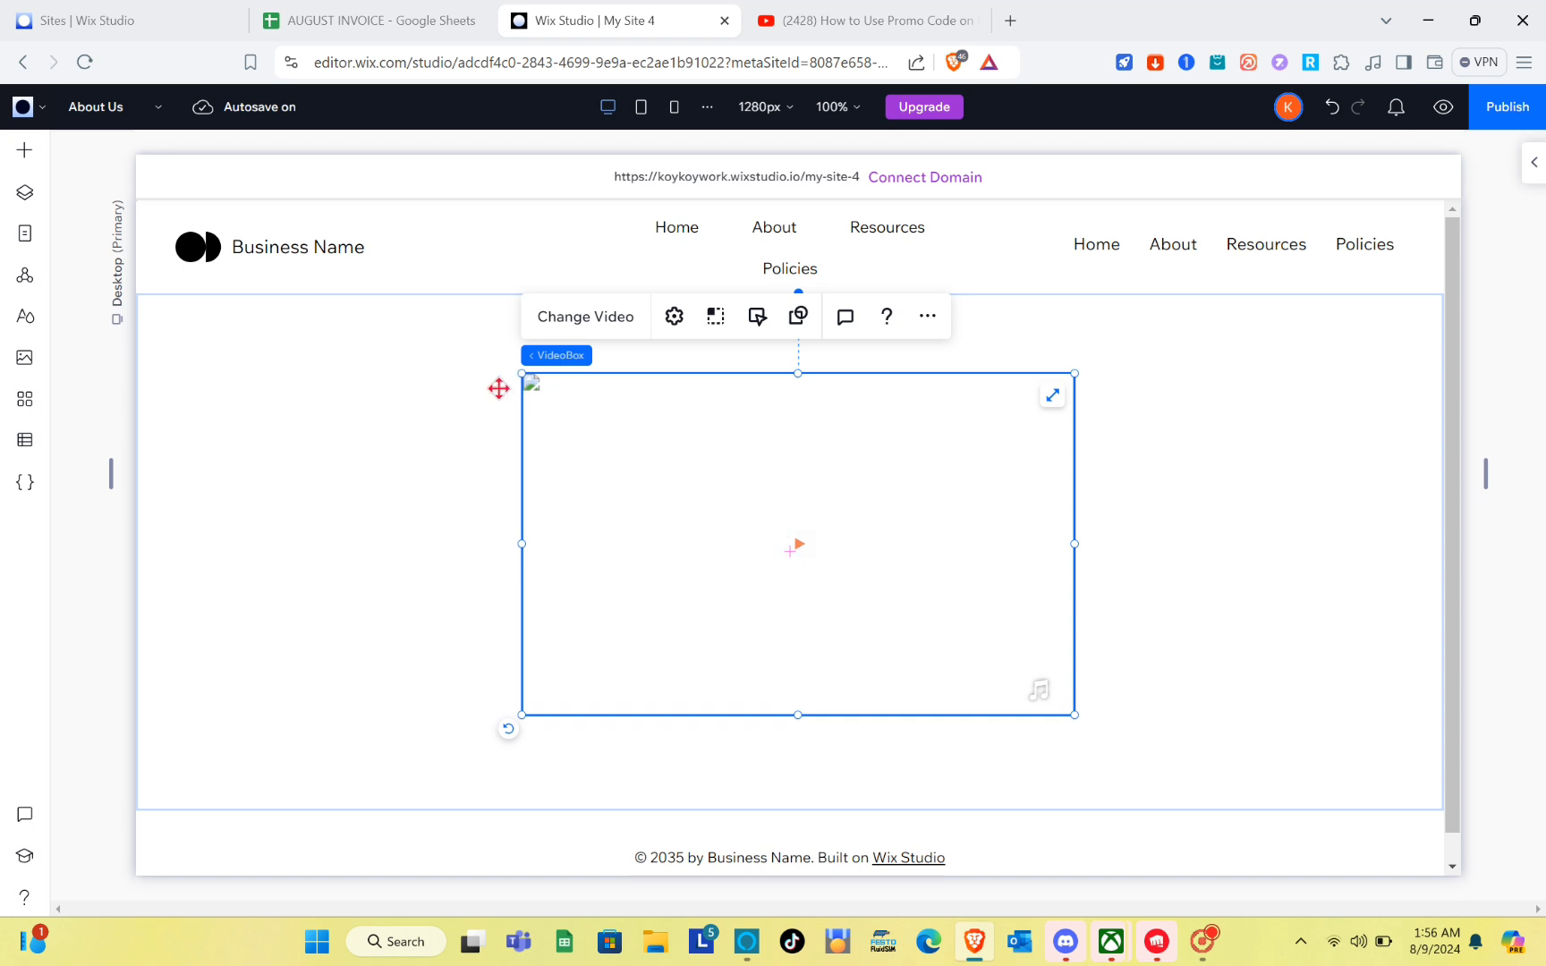
# - Change the VideoBox's big play button to the solid circle with a play triangle
pyautogui.click(793, 555)
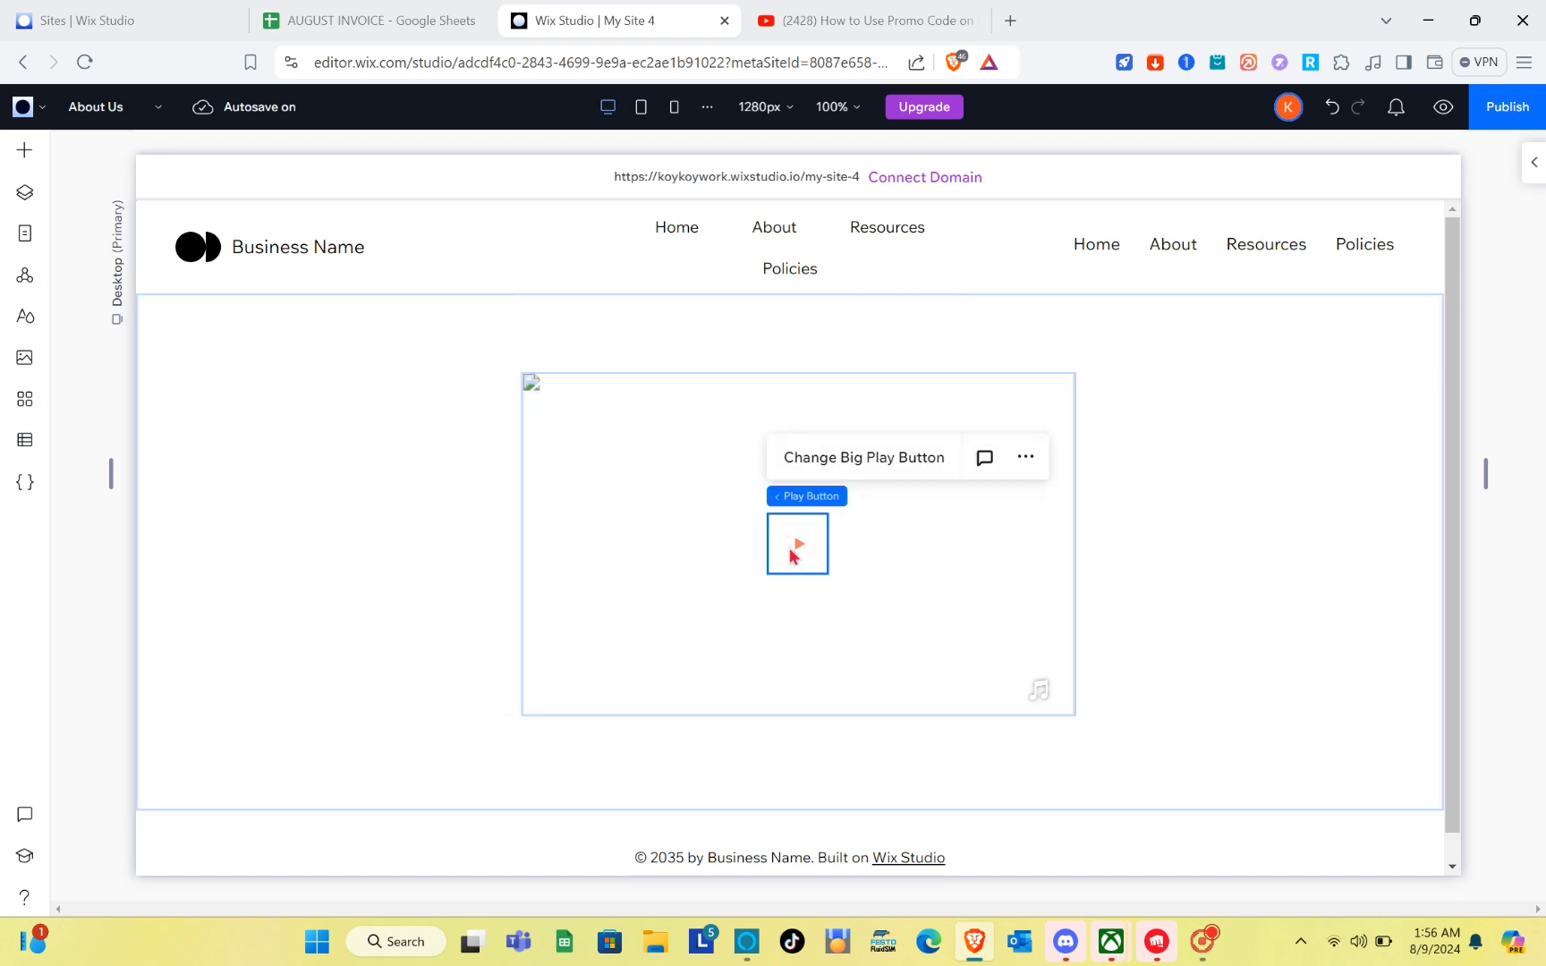
pyautogui.click(891, 461)
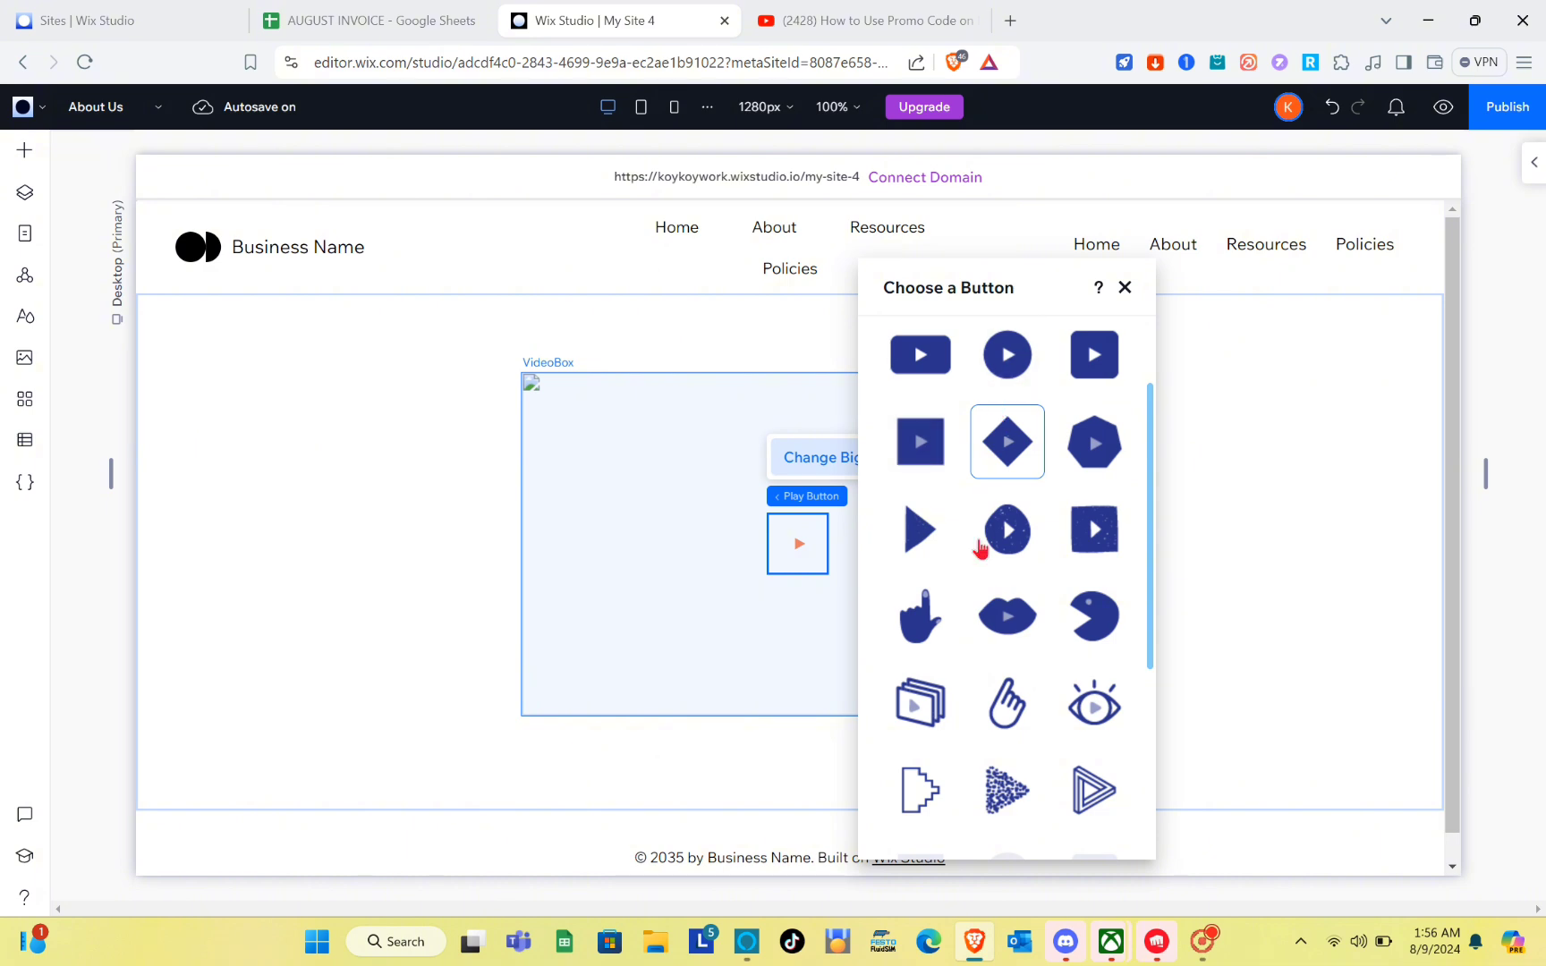
pyautogui.scroll(-3, 1000, 639)
pyautogui.scroll(-1, 1002, 645)
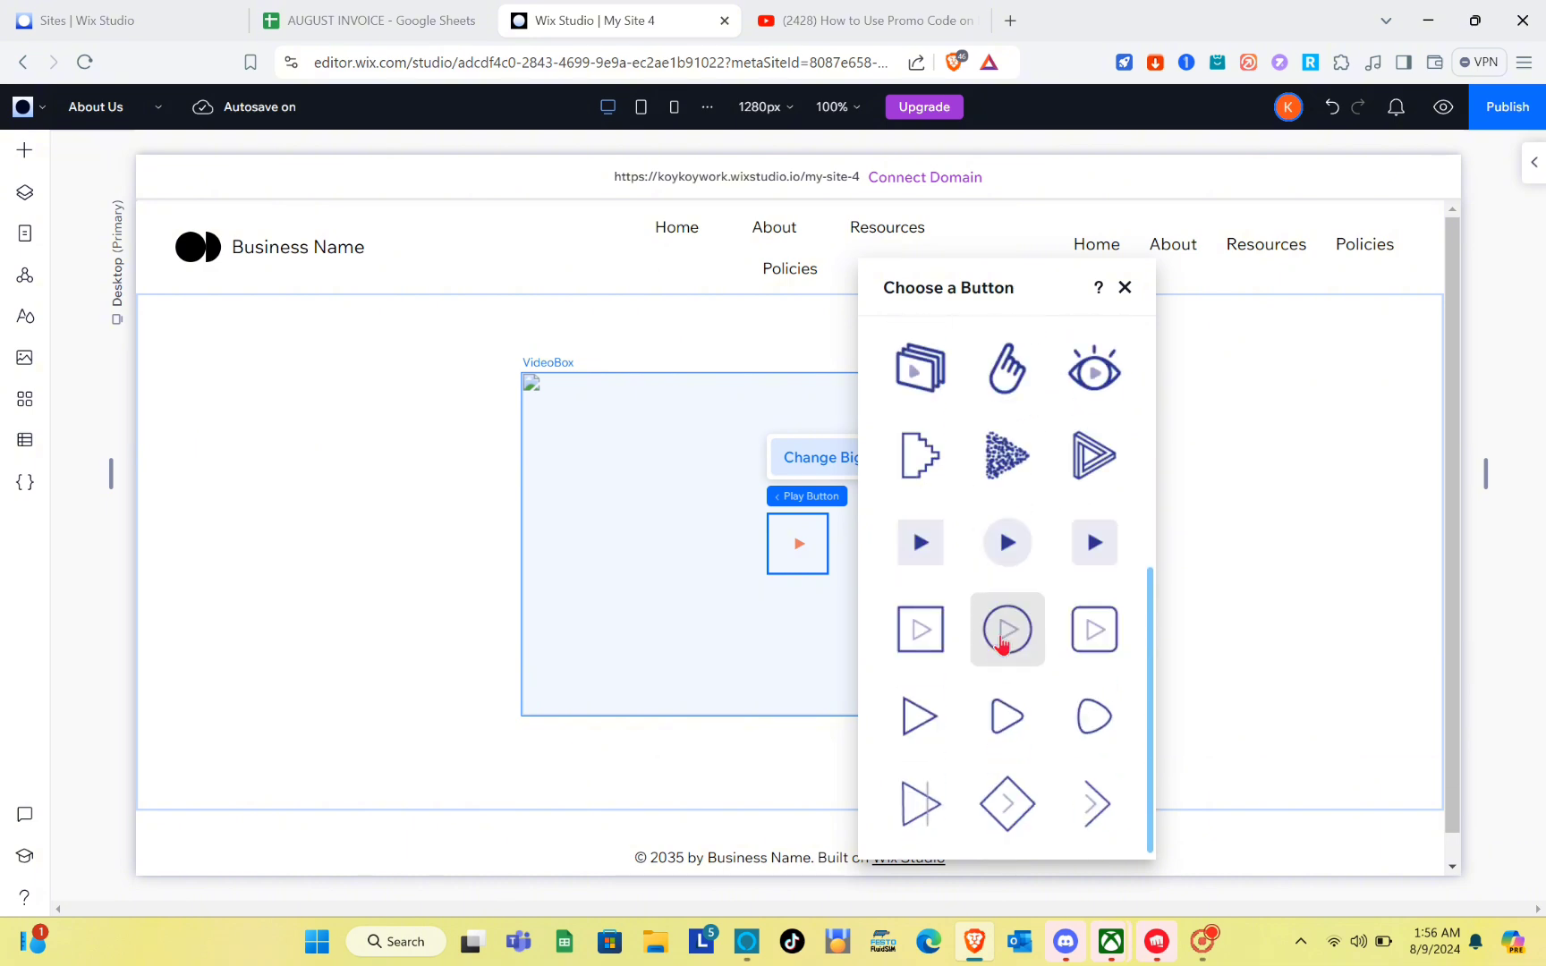
pyautogui.scroll(5, 1003, 642)
pyautogui.click(1012, 473)
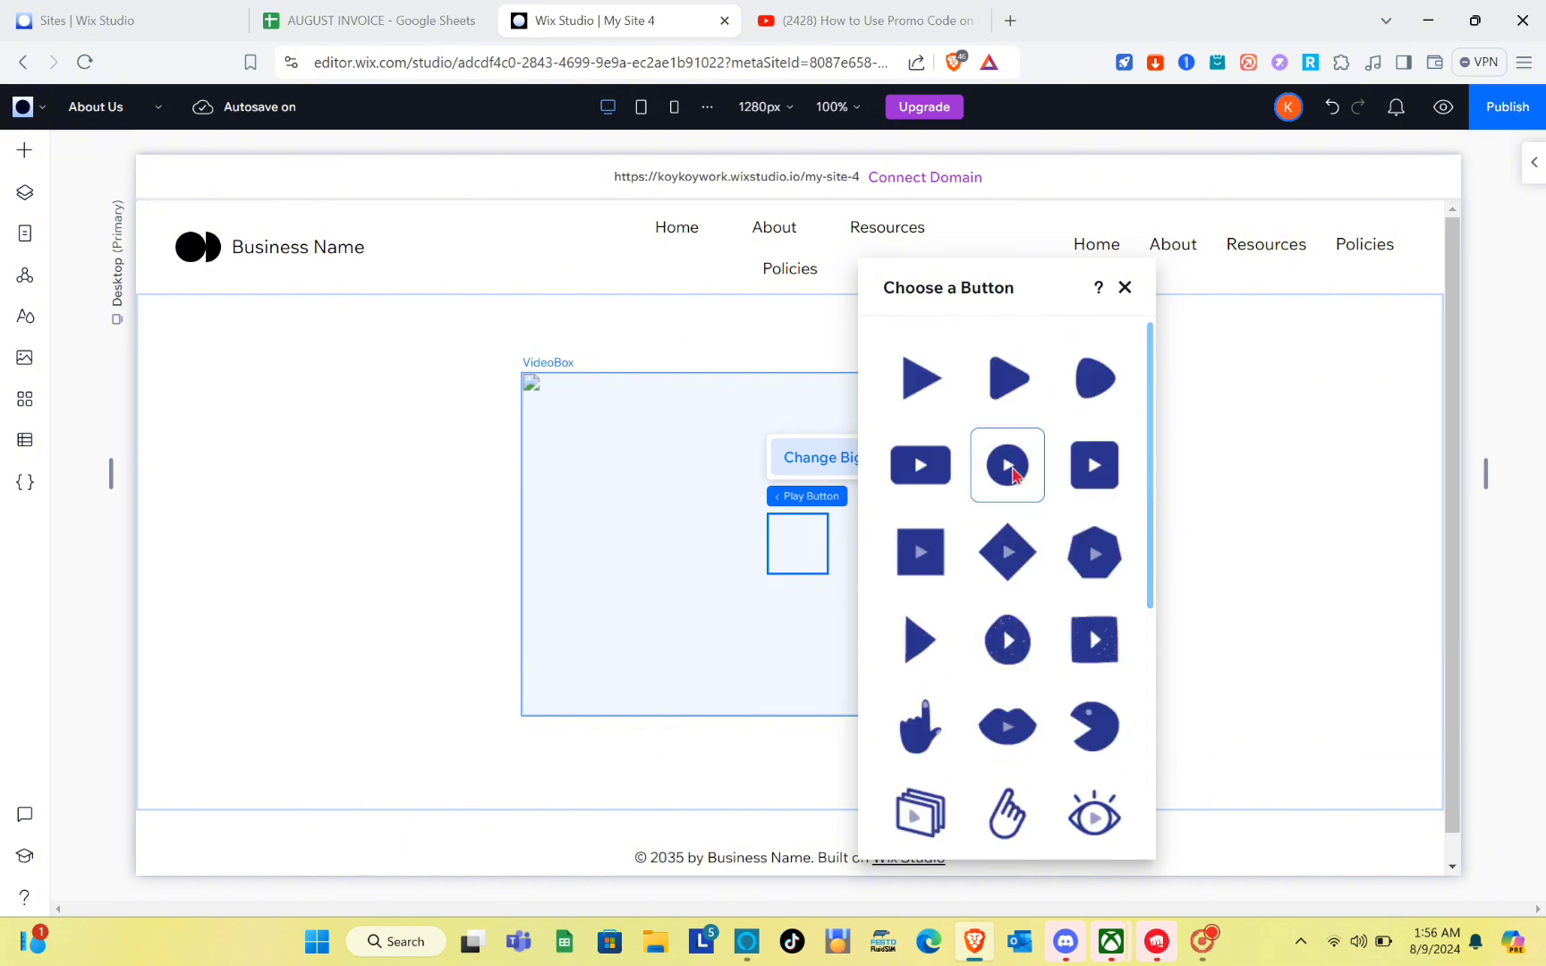
pyautogui.click(1125, 287)
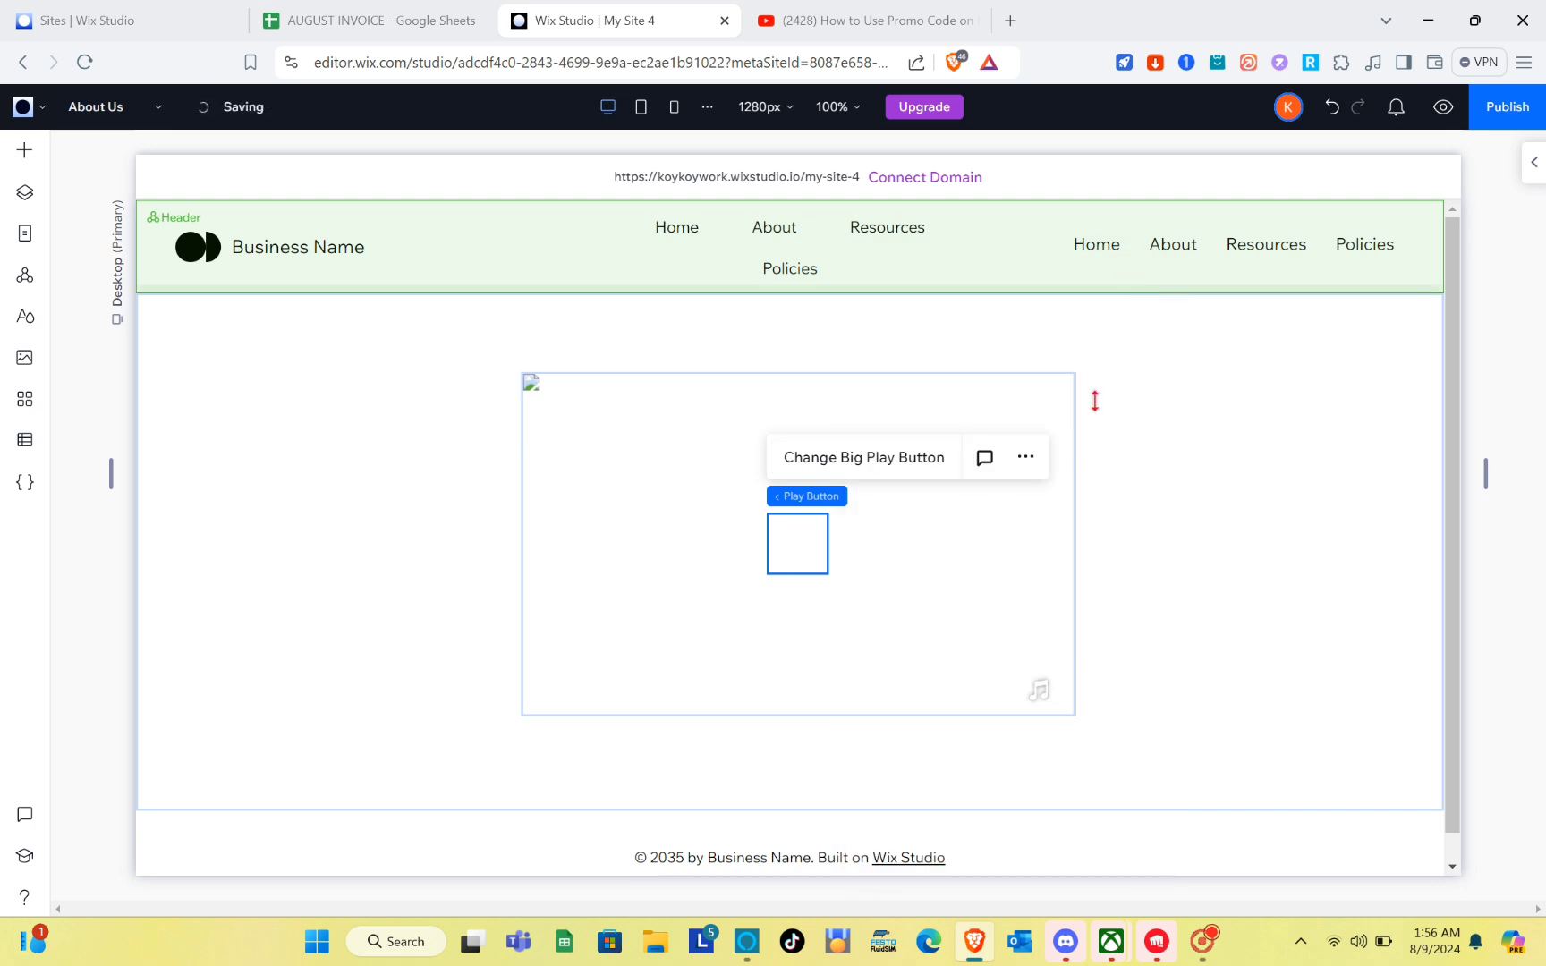
# - Replace the VideoBox's video with Recording 2024-08-09 014028.mp4 from the site files
pyautogui.click(931, 548)
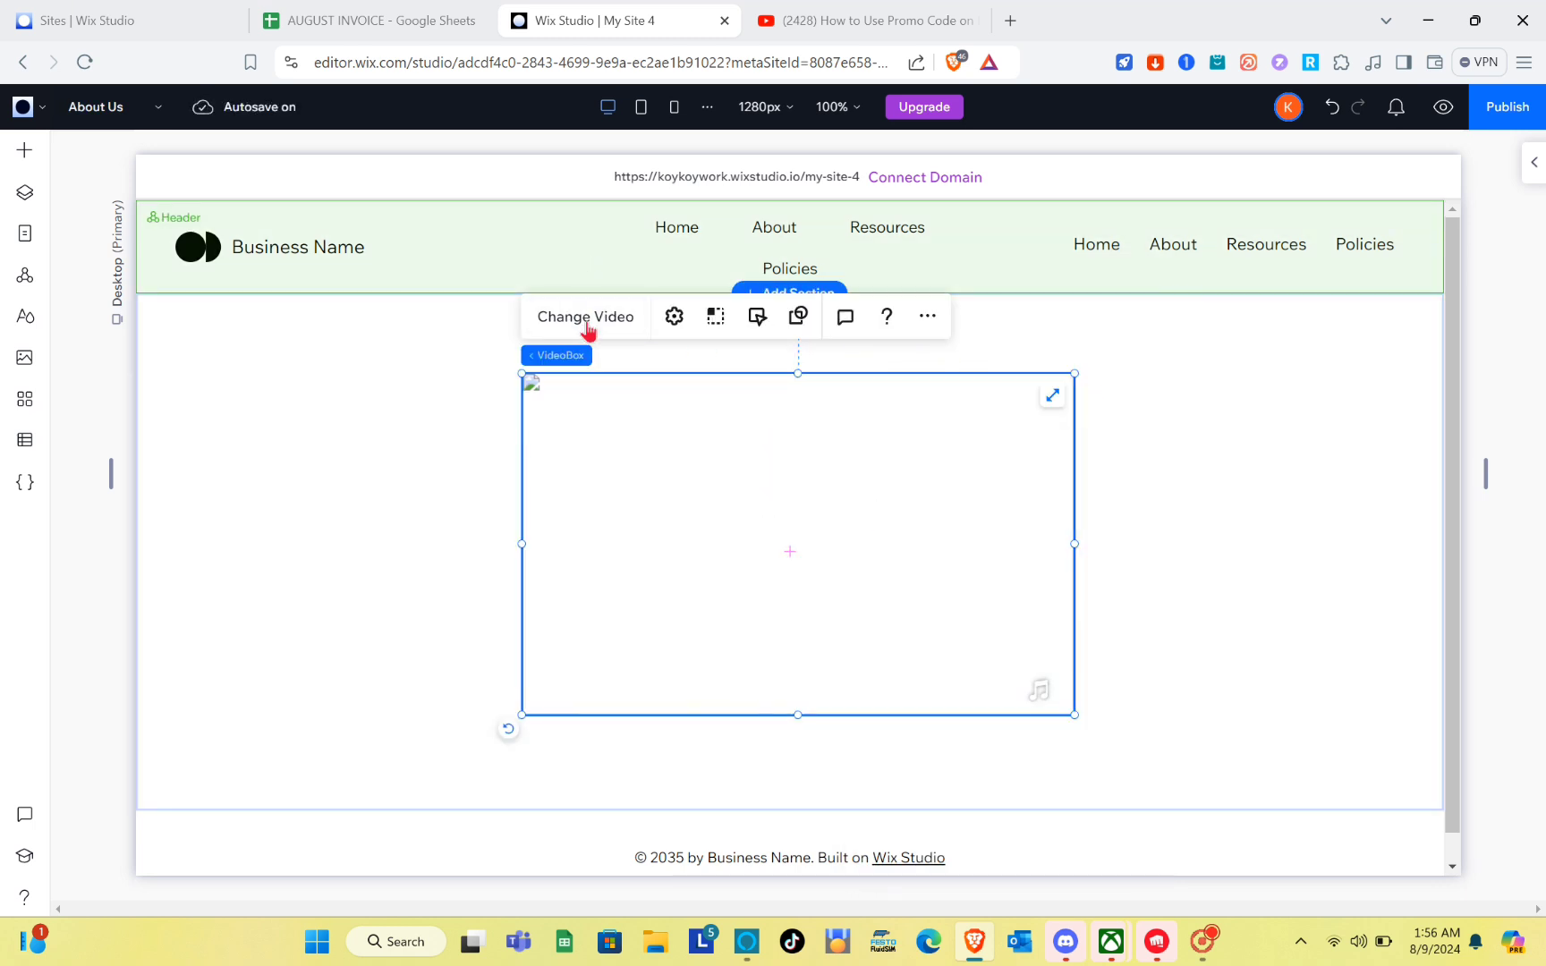
pyautogui.click(588, 320)
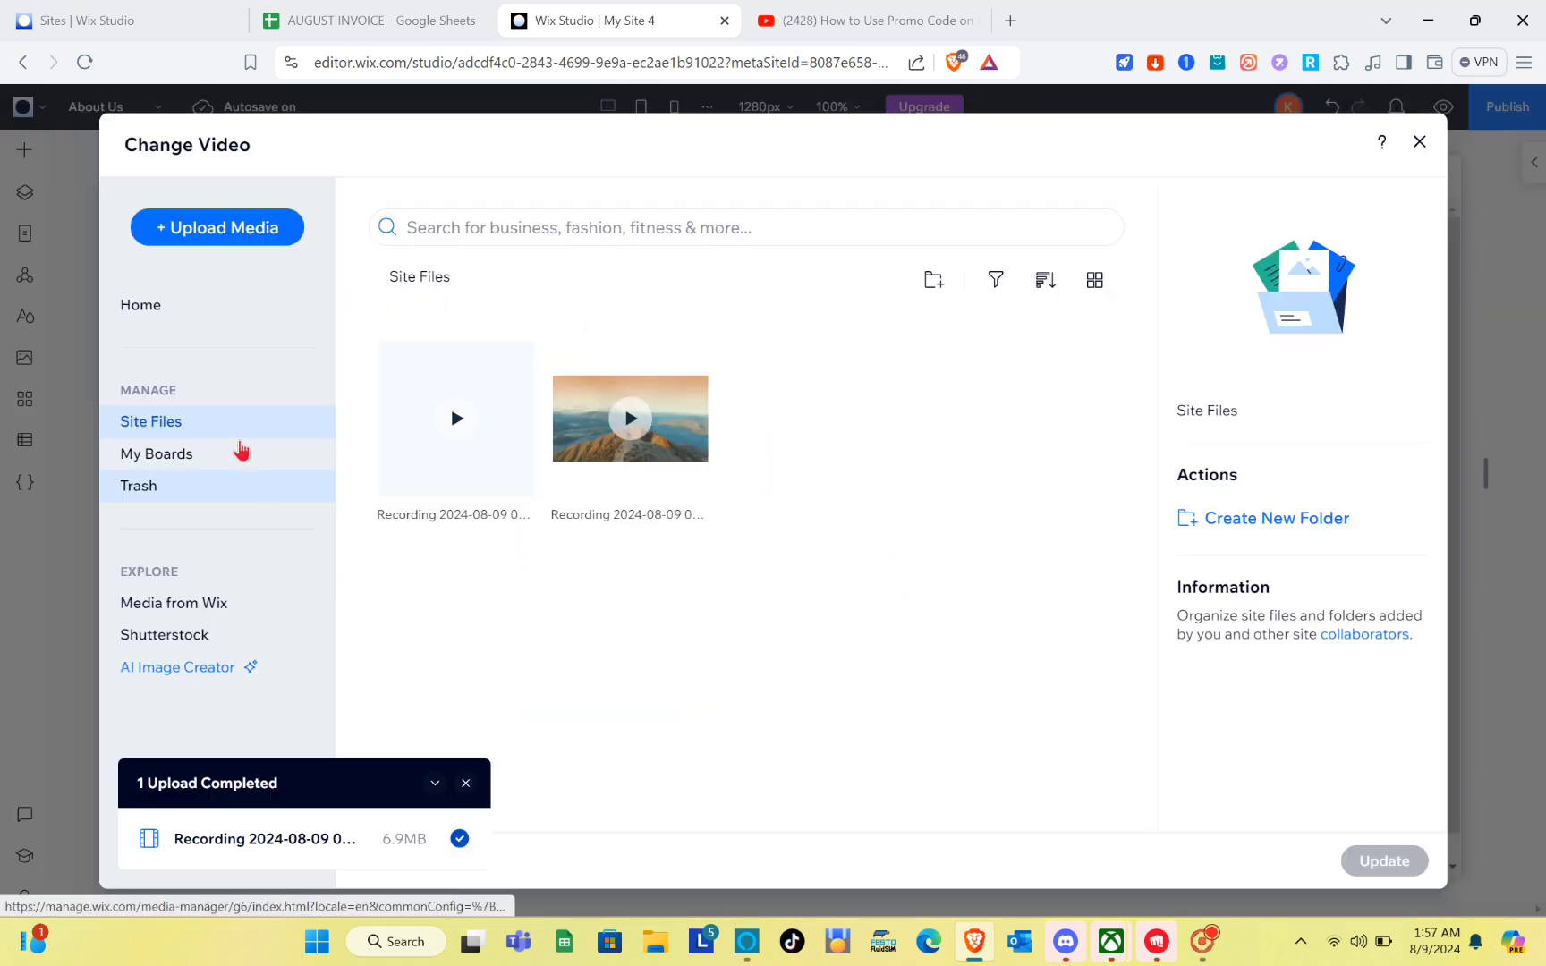
pyautogui.click(501, 458)
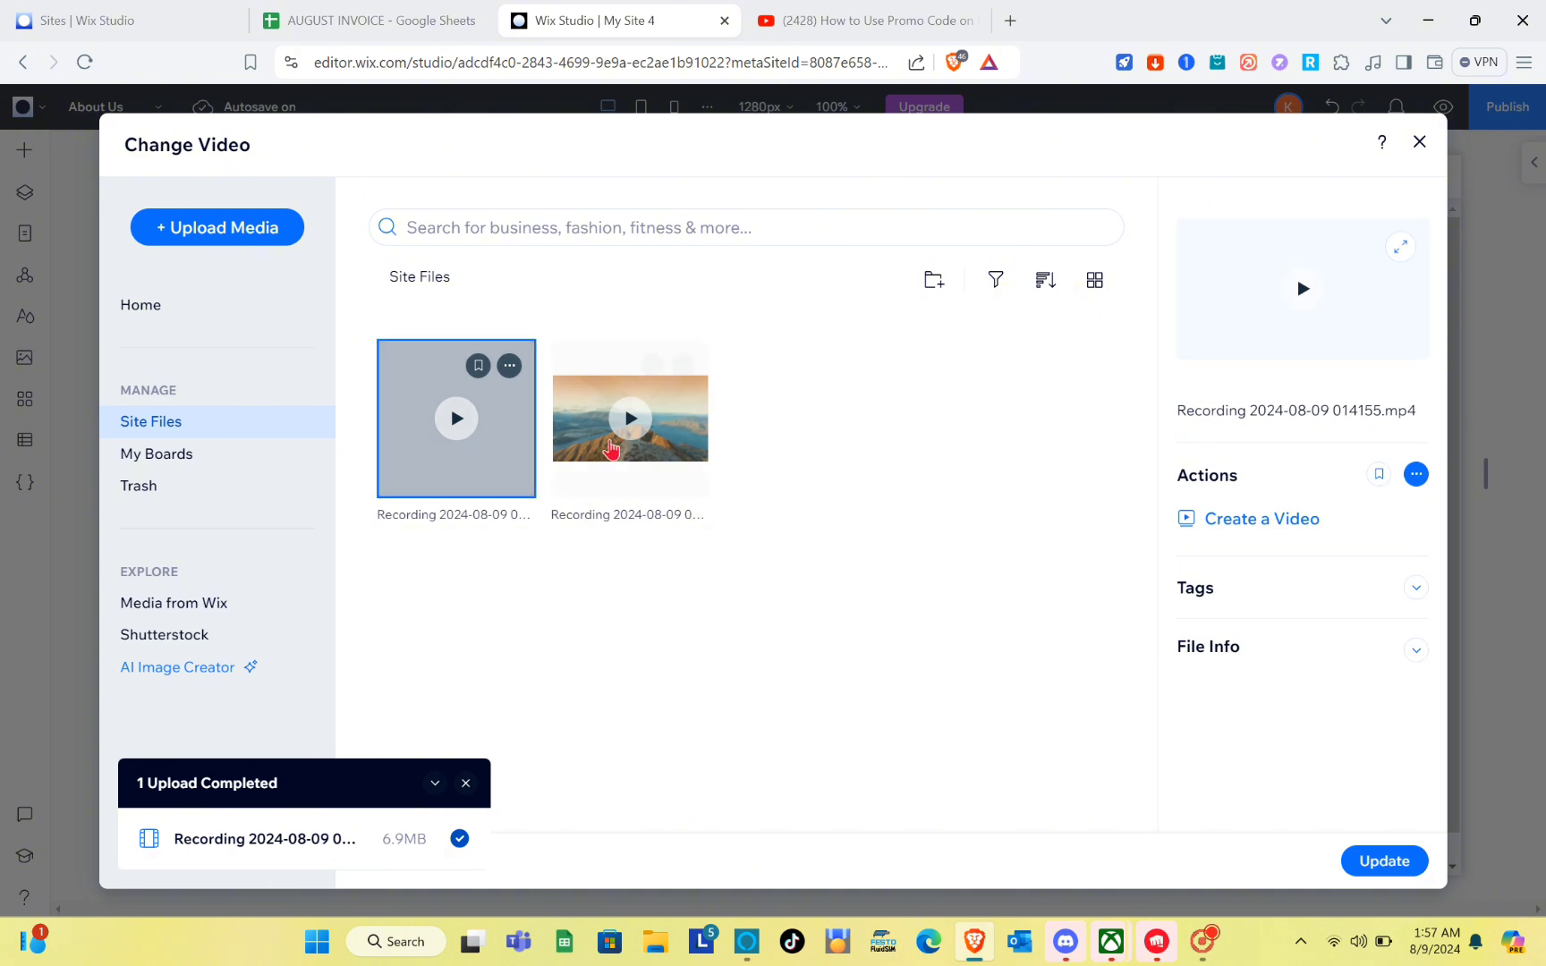
pyautogui.click(662, 443)
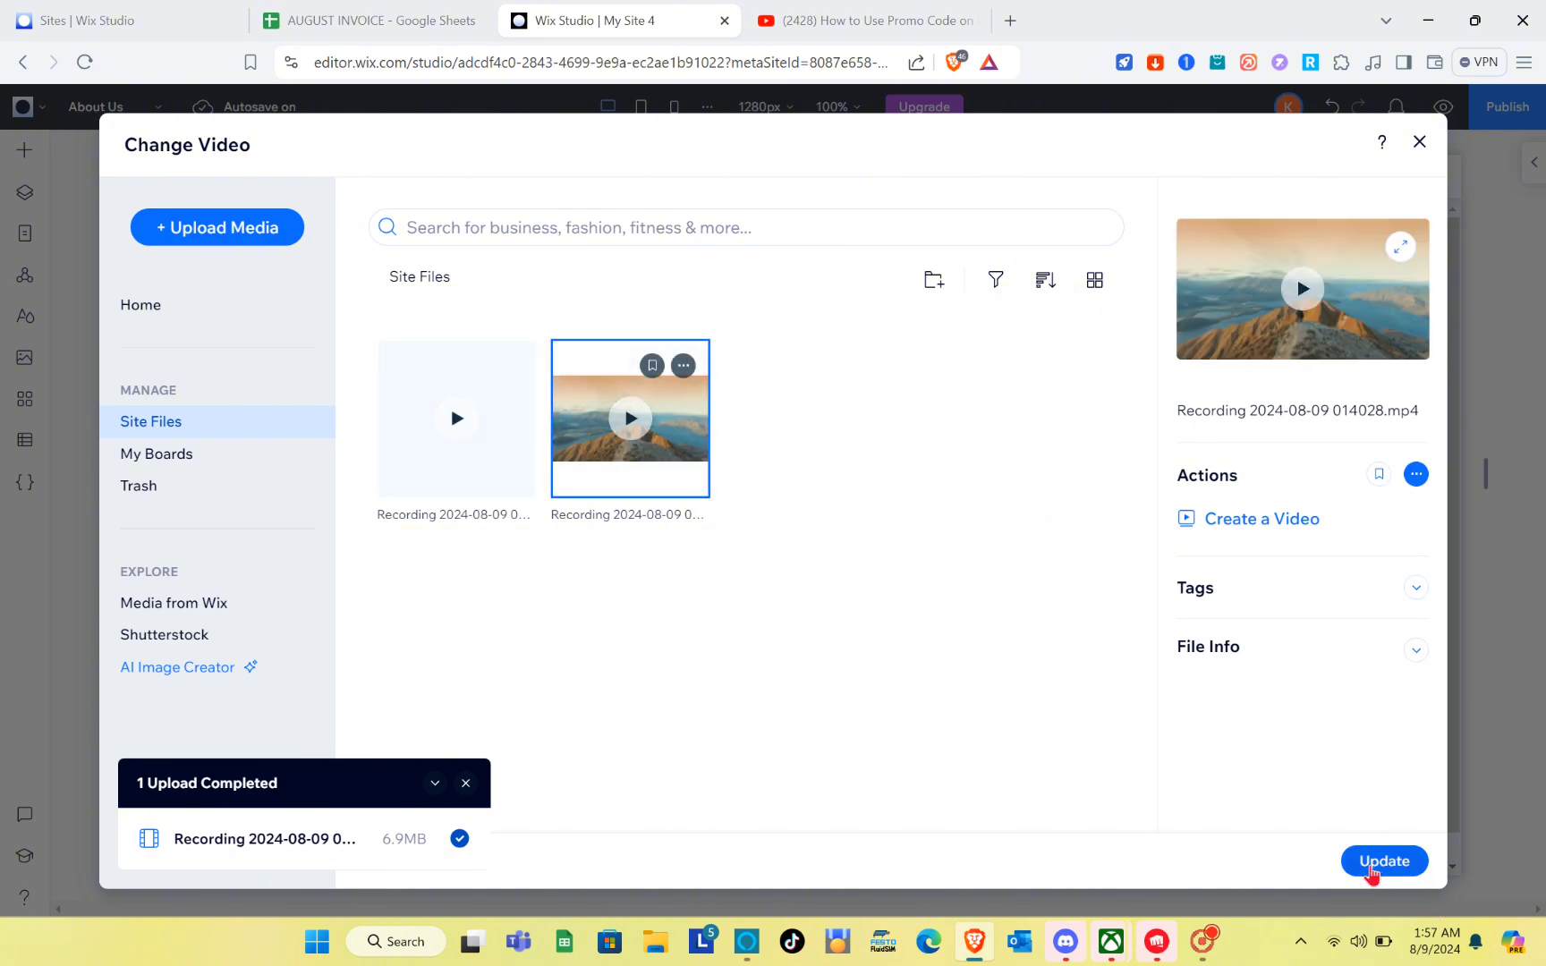
pyautogui.click(1379, 862)
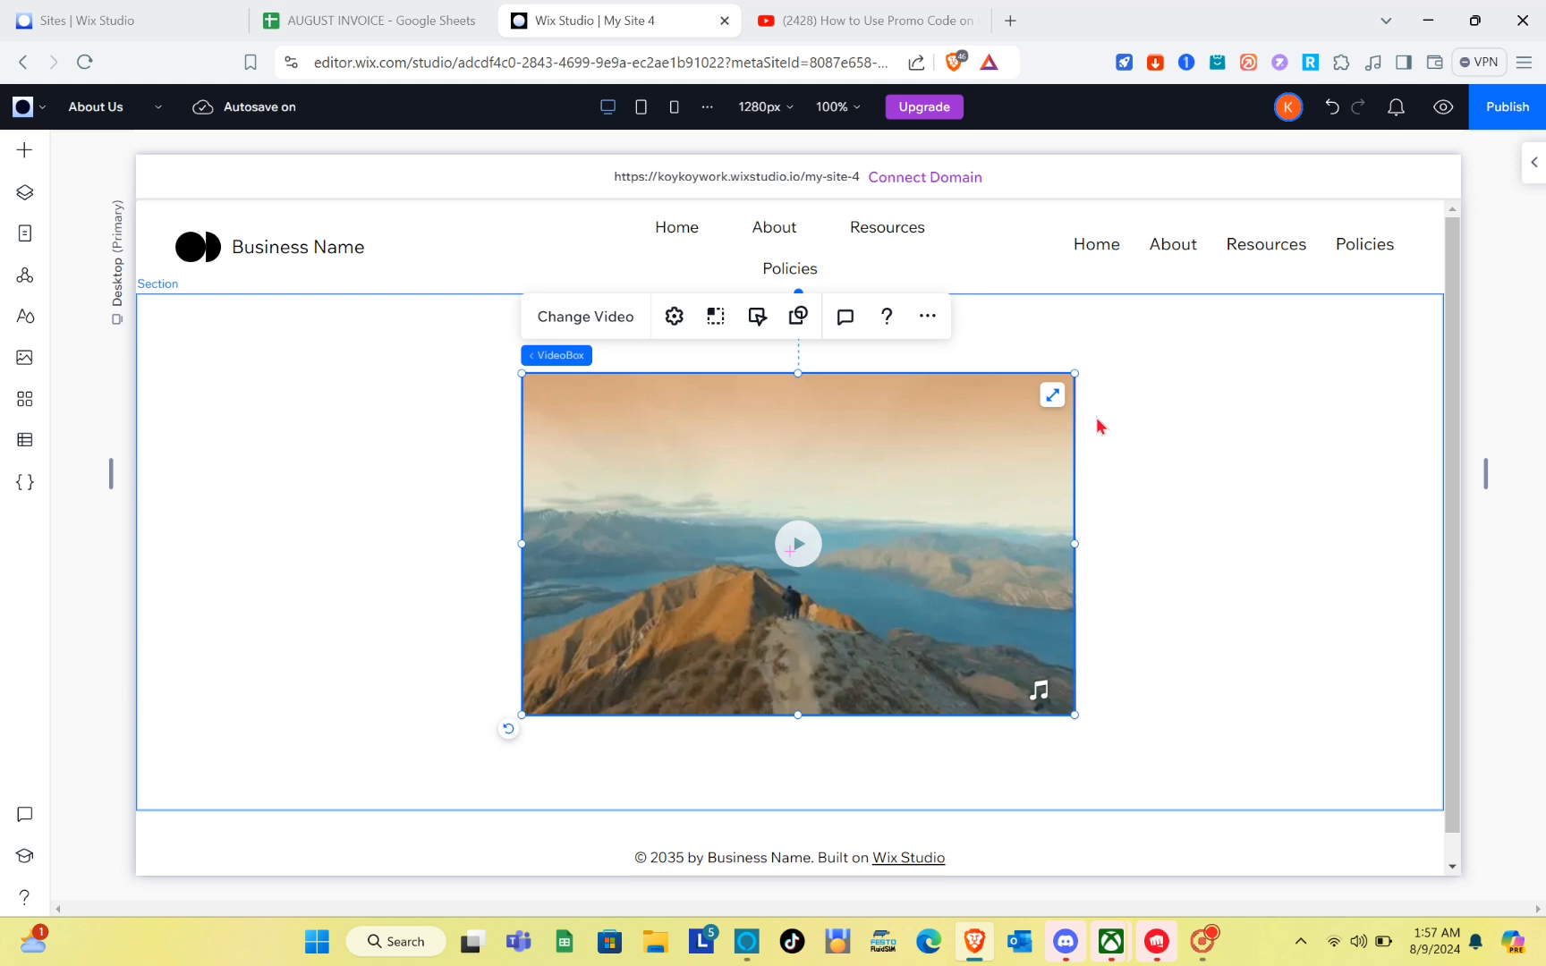
# - Preview the About Us page, play the VideoBox's video, and return to the editor
pyautogui.click(1435, 112)
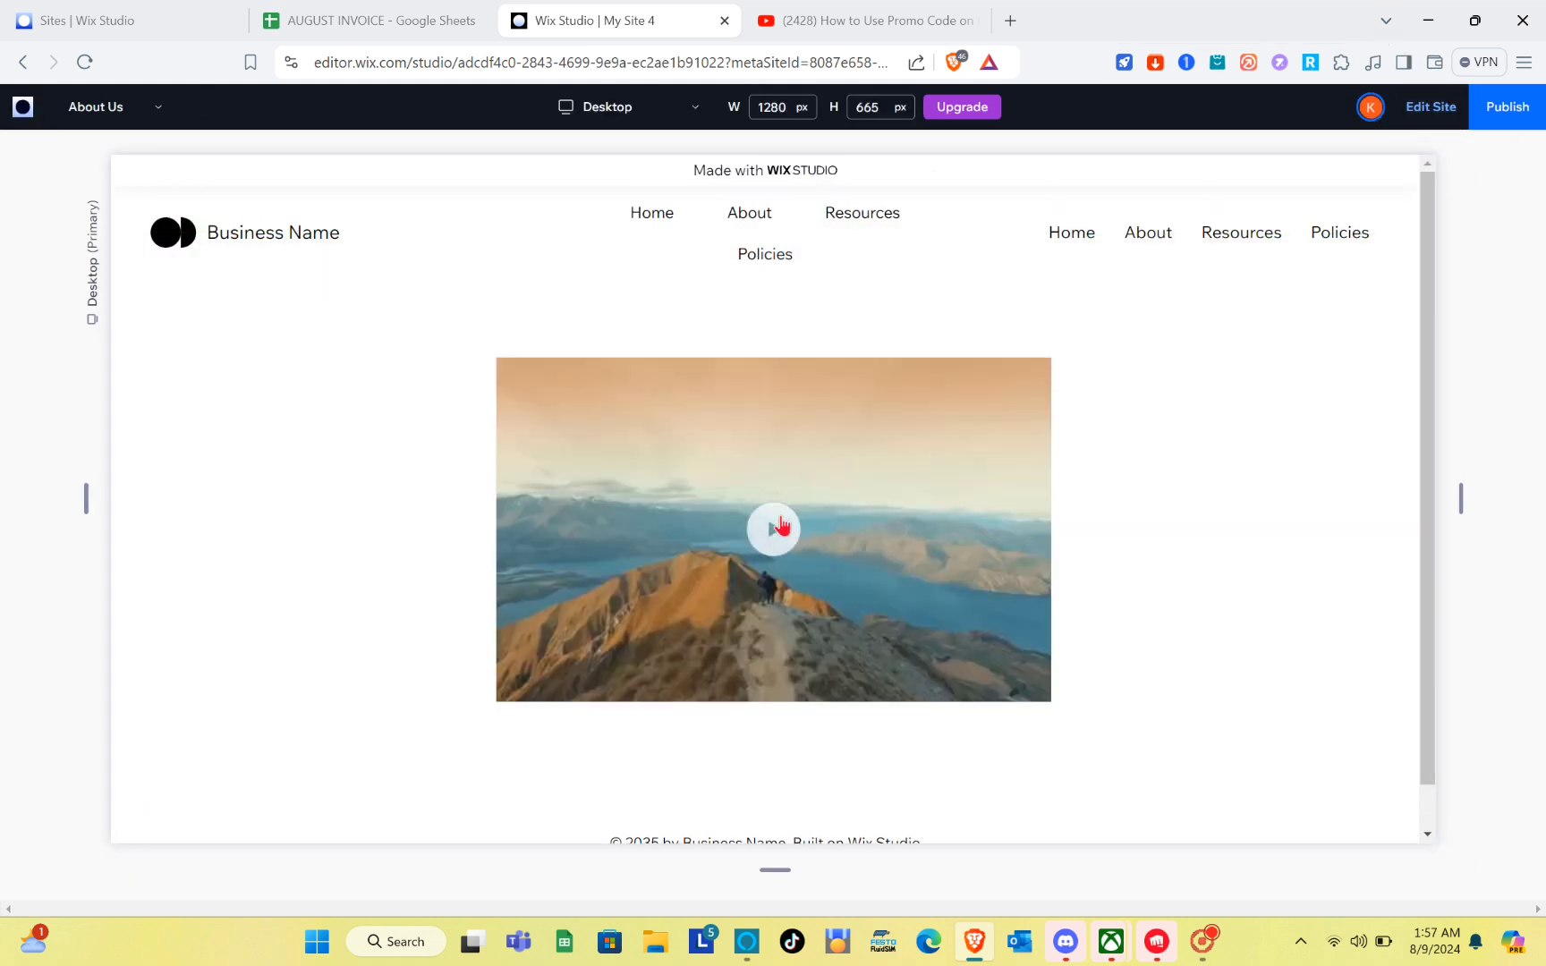
pyautogui.click(775, 528)
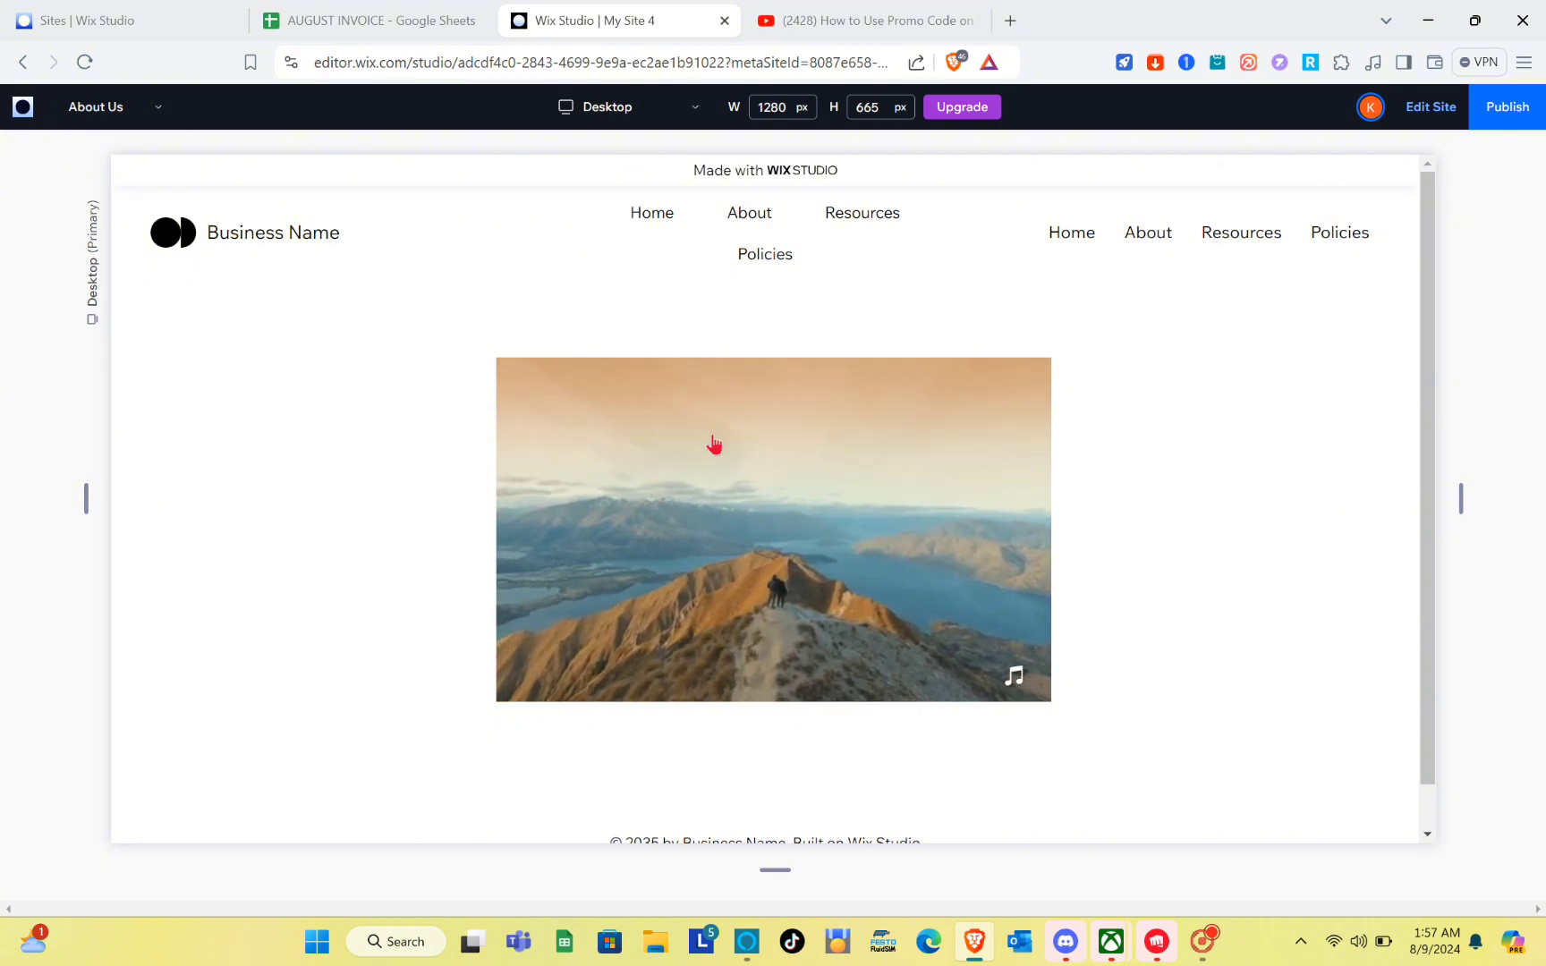
pyautogui.click(1426, 109)
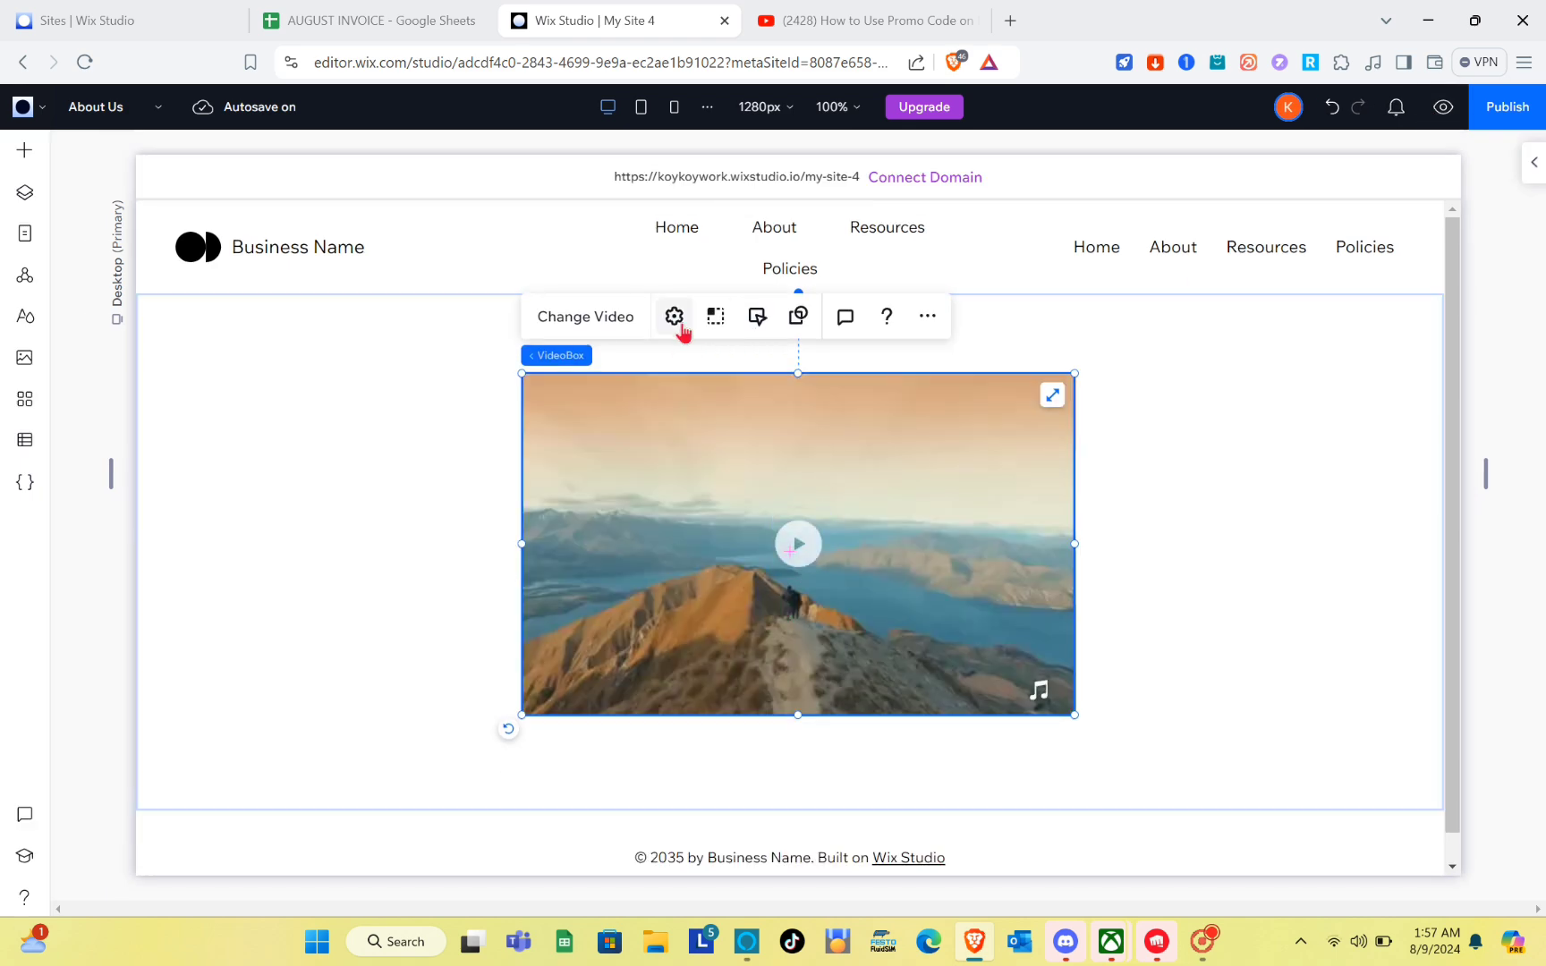
# - View the VideoBox settings, try the middle-right and middle-left focal points, and set the video's focal point to the upper-left
pyautogui.click(674, 317)
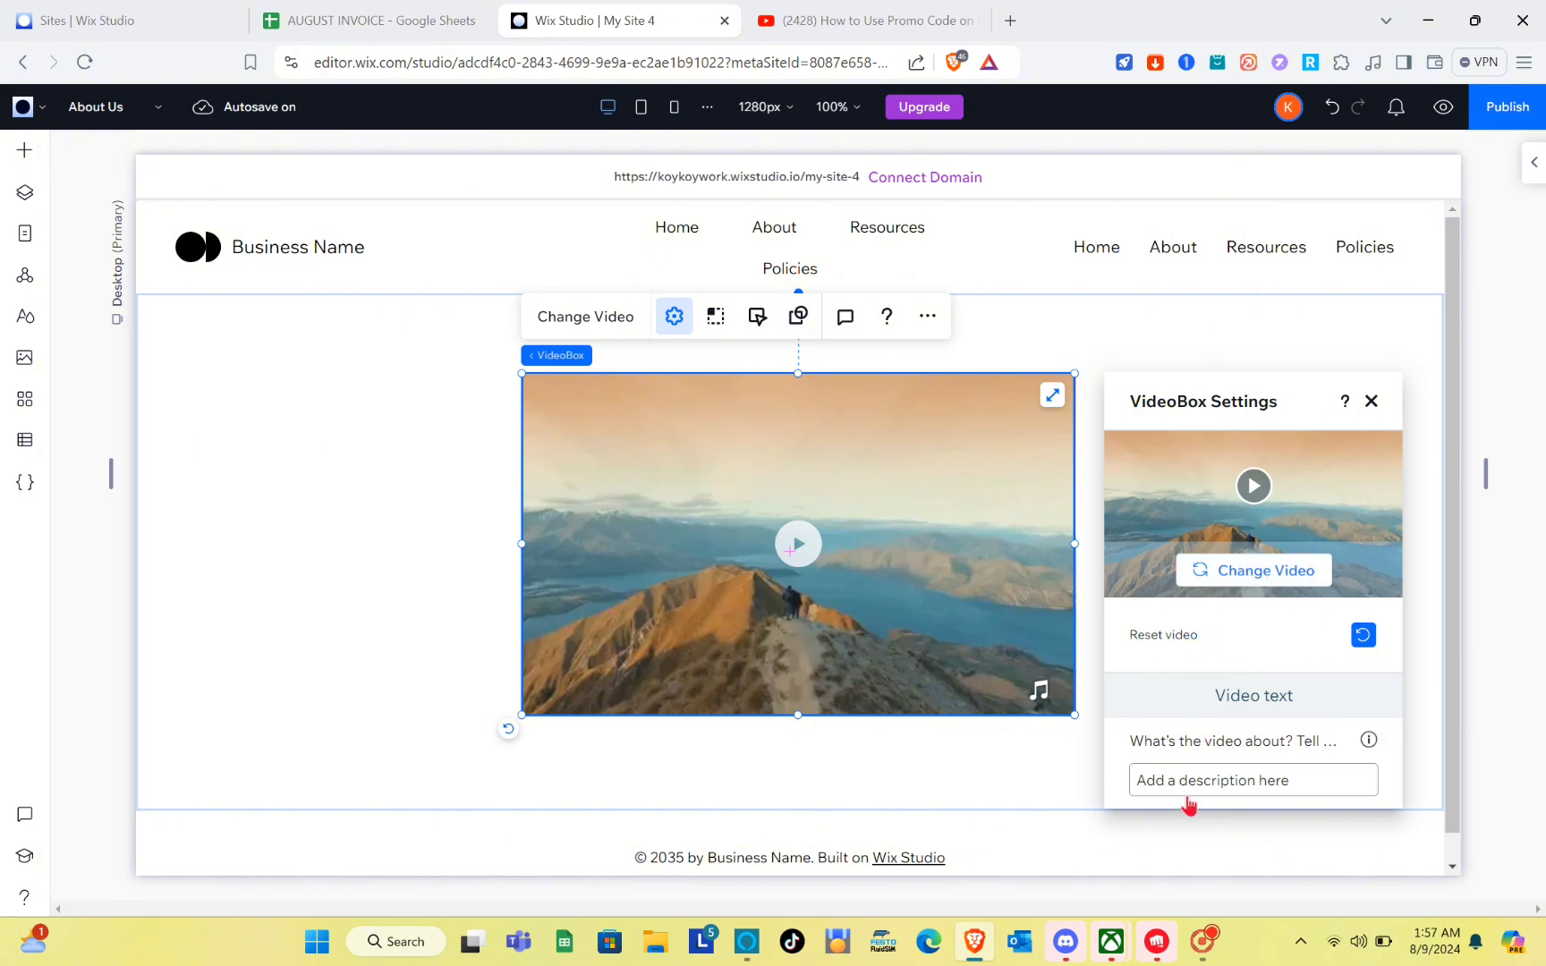
pyautogui.click(715, 320)
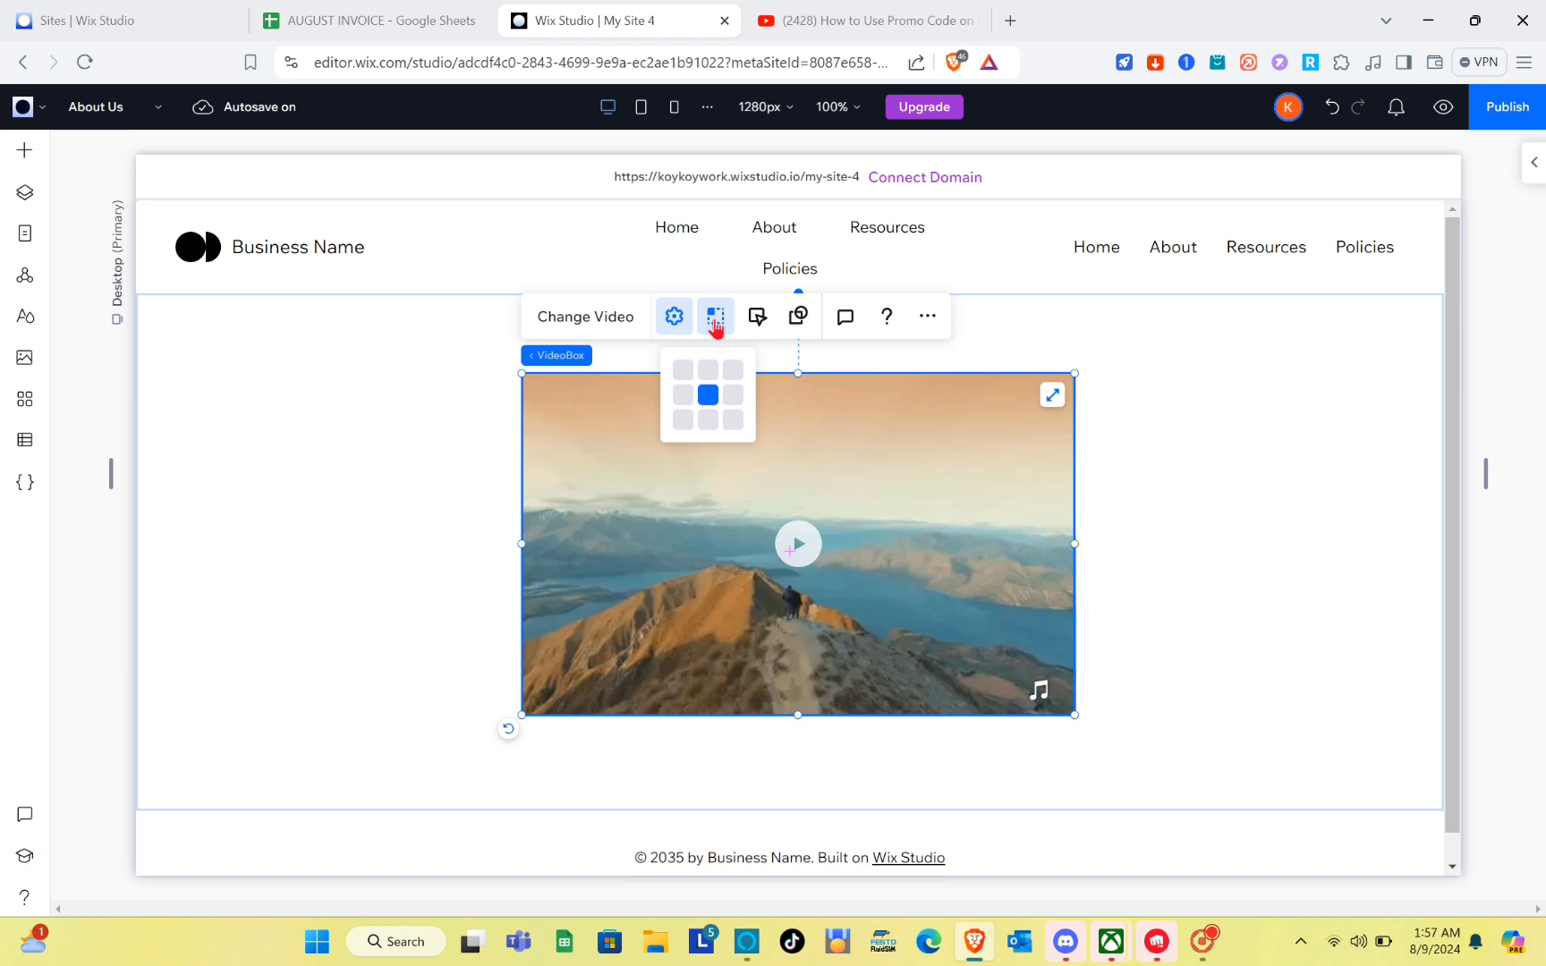
pyautogui.click(730, 401)
pyautogui.click(688, 401)
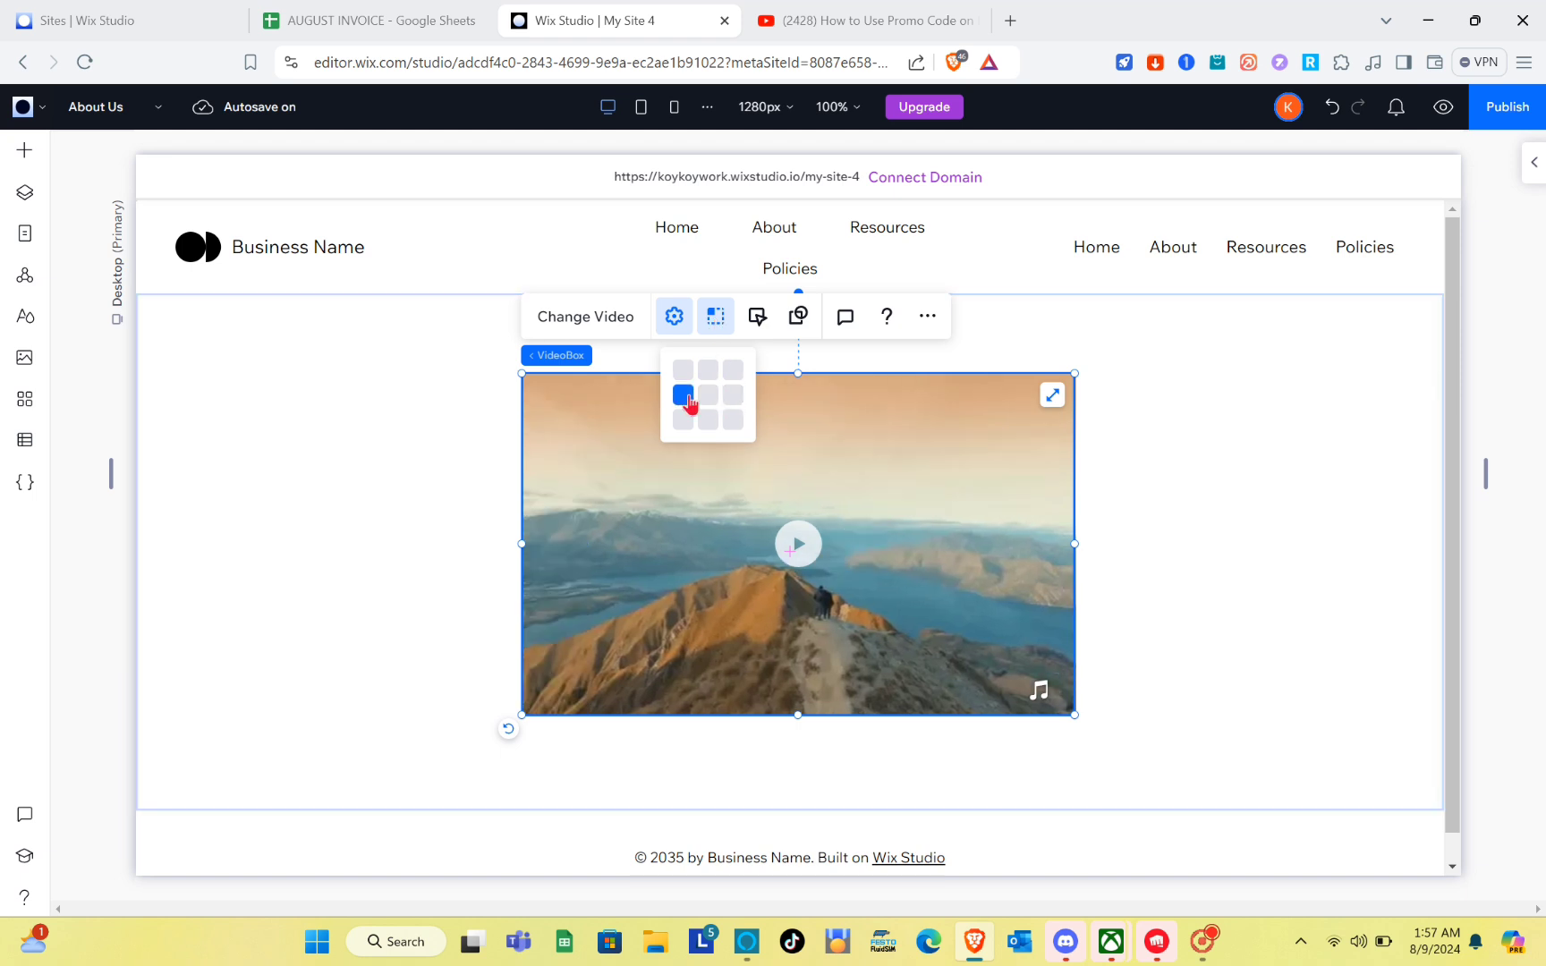
pyautogui.click(691, 371)
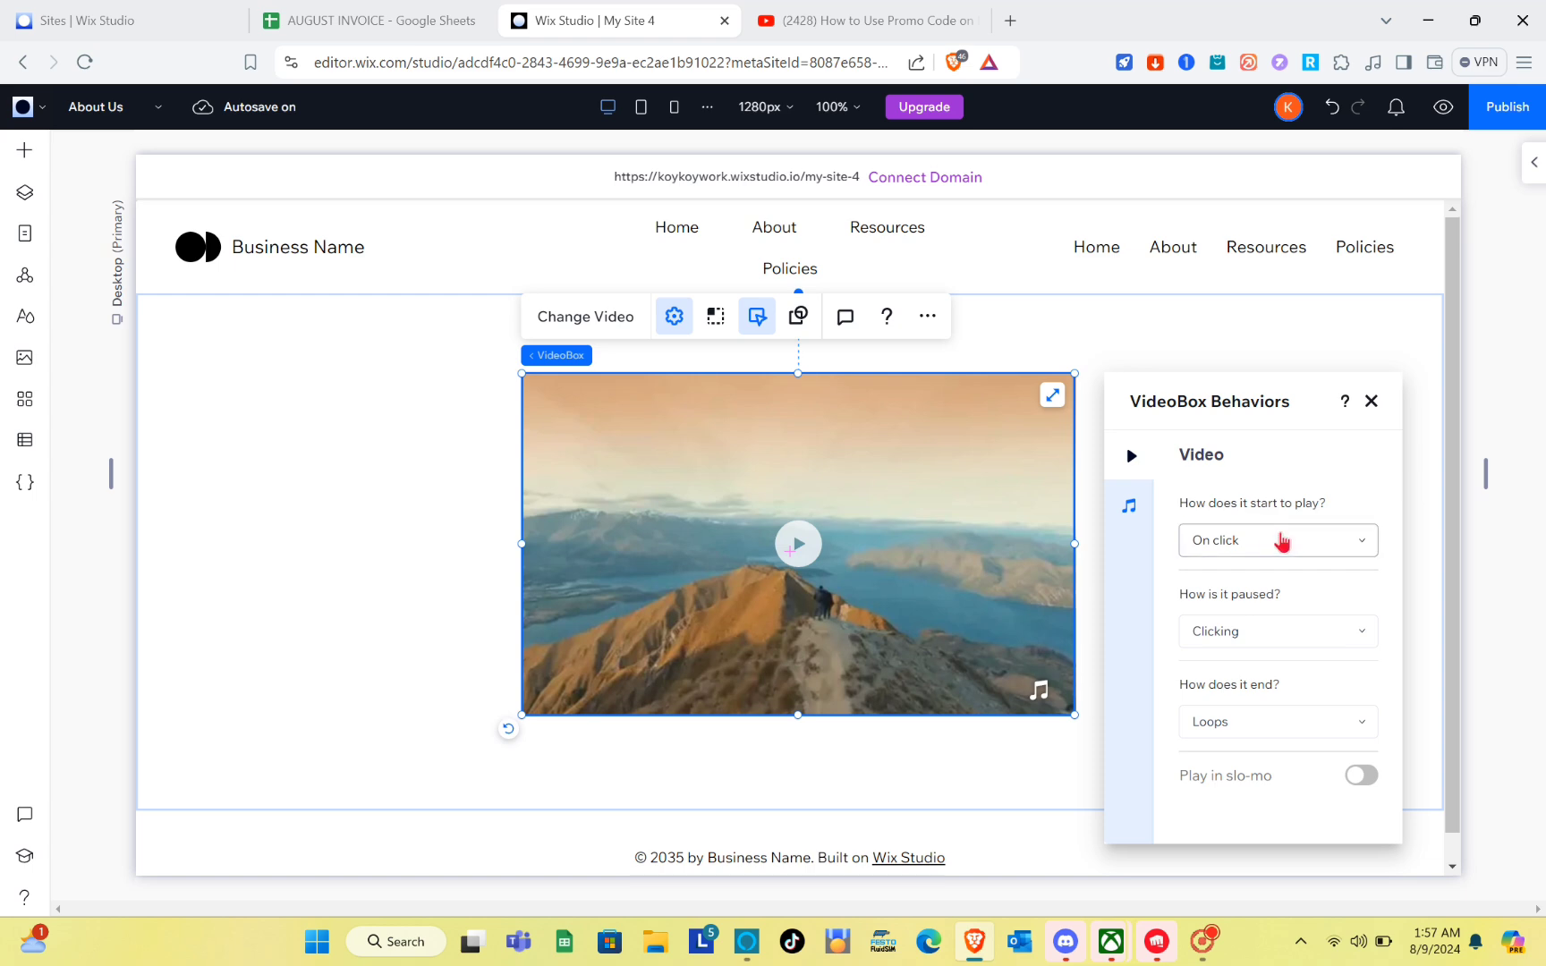
# - Review how the VideoBox starts, pauses and ends, keeping On click, Clicking and Loops
pyautogui.click(1280, 540)
pyautogui.click(1280, 541)
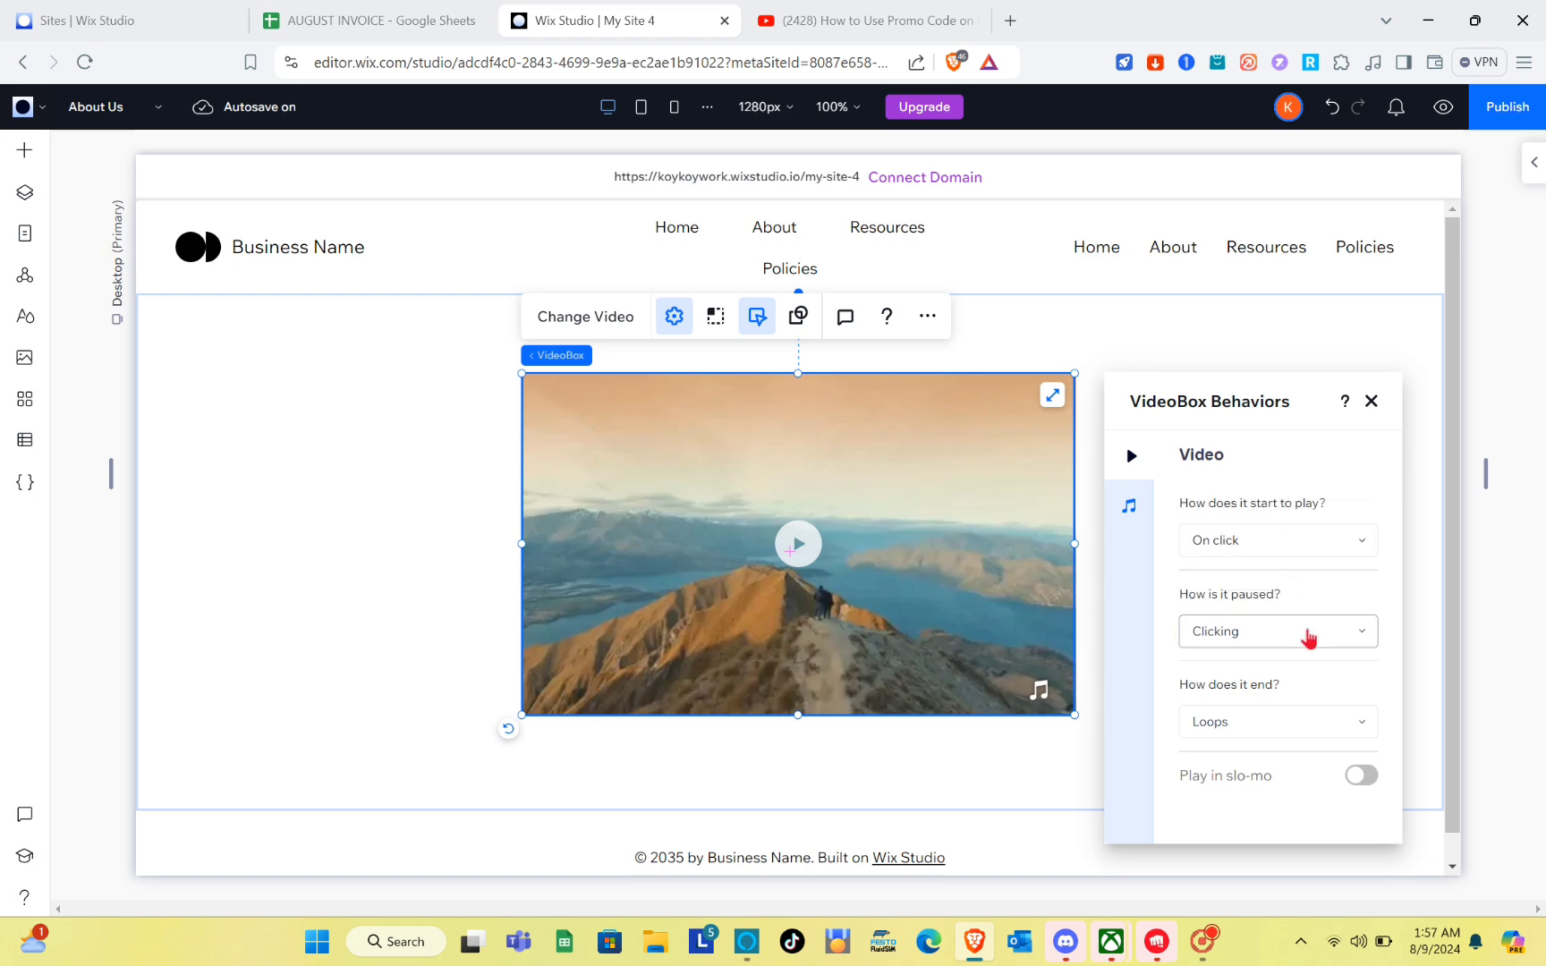
pyautogui.click(1309, 637)
pyautogui.click(1309, 637)
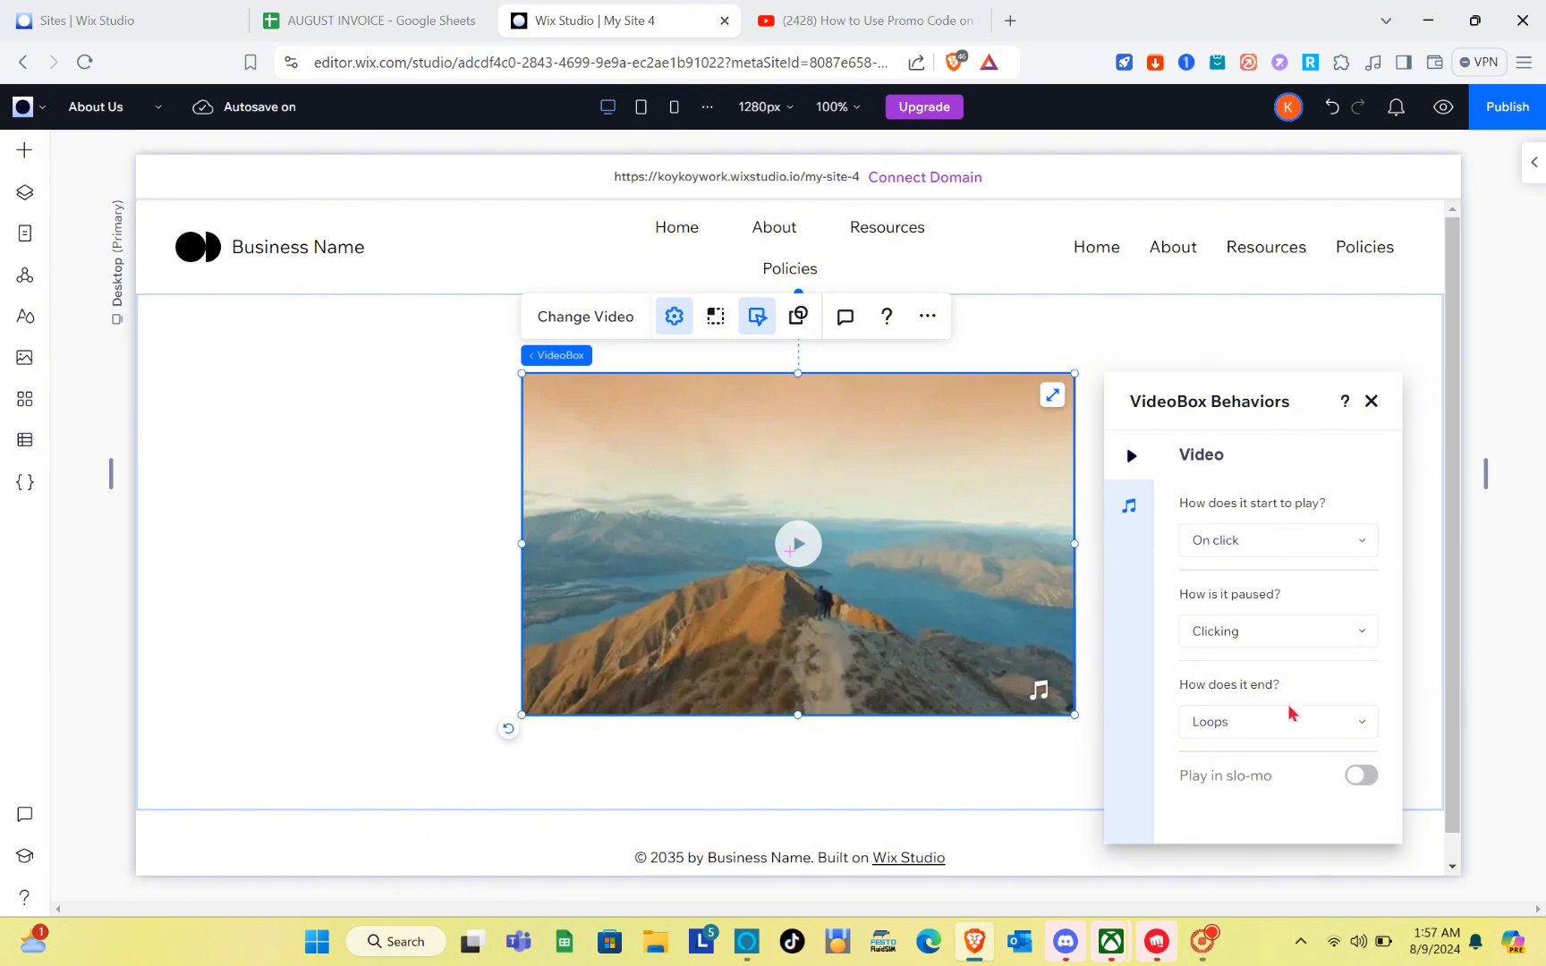
pyautogui.click(1289, 732)
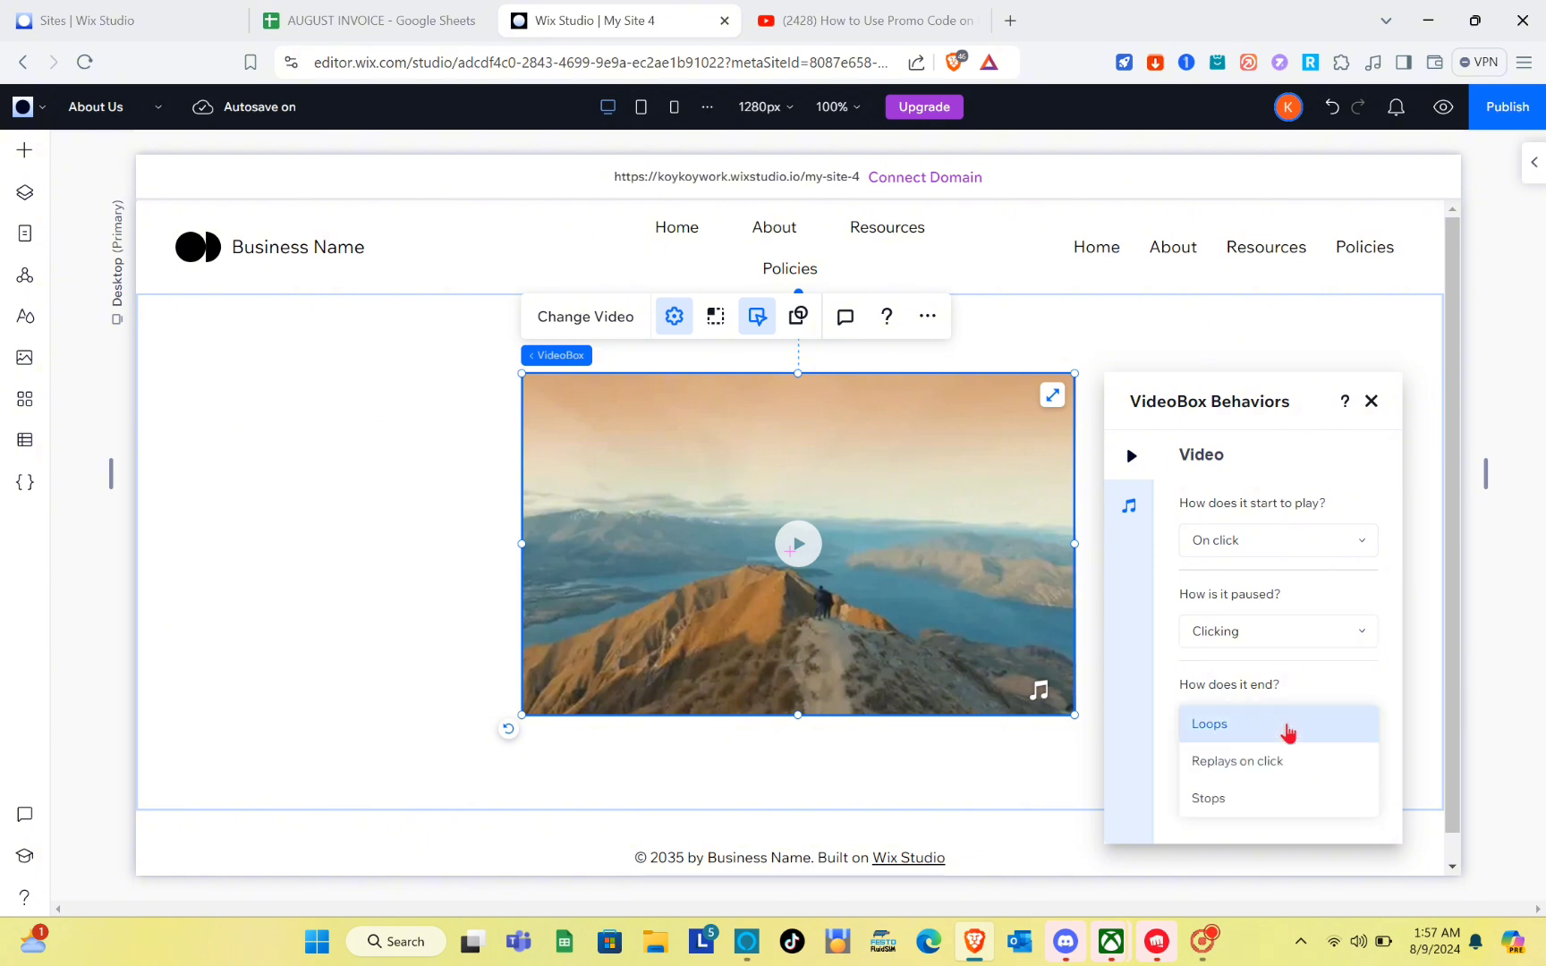
pyautogui.click(1289, 732)
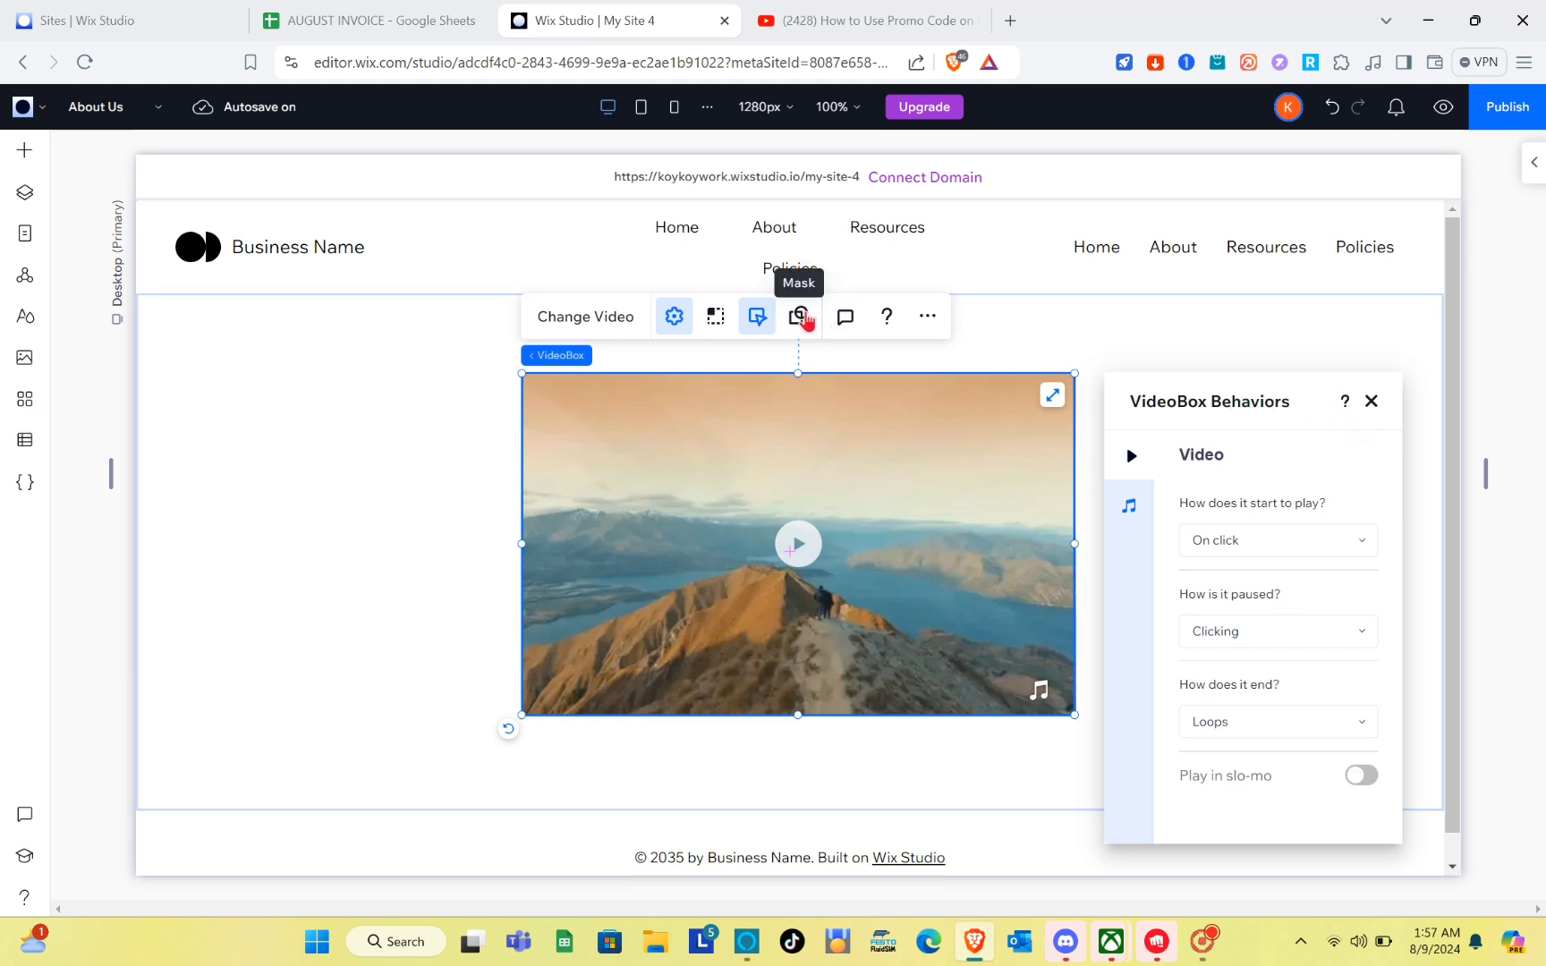
# - Try oval, jagged and notched masks on the VideoBox, and restore the plain rectangular shape
pyautogui.click(801, 317)
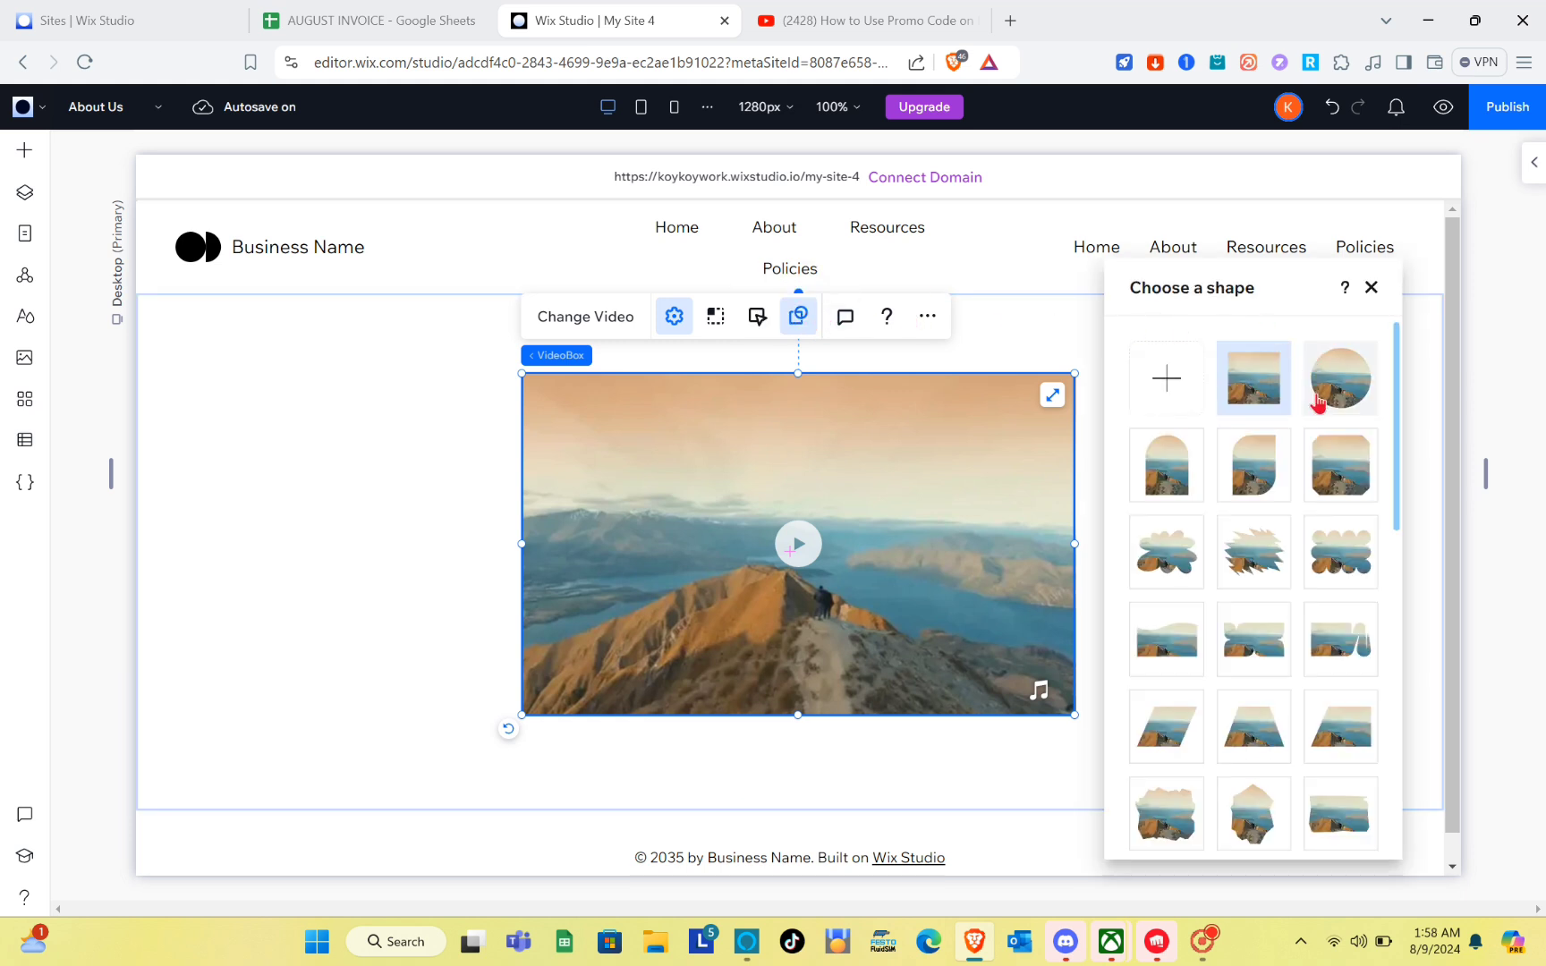
pyautogui.click(1320, 403)
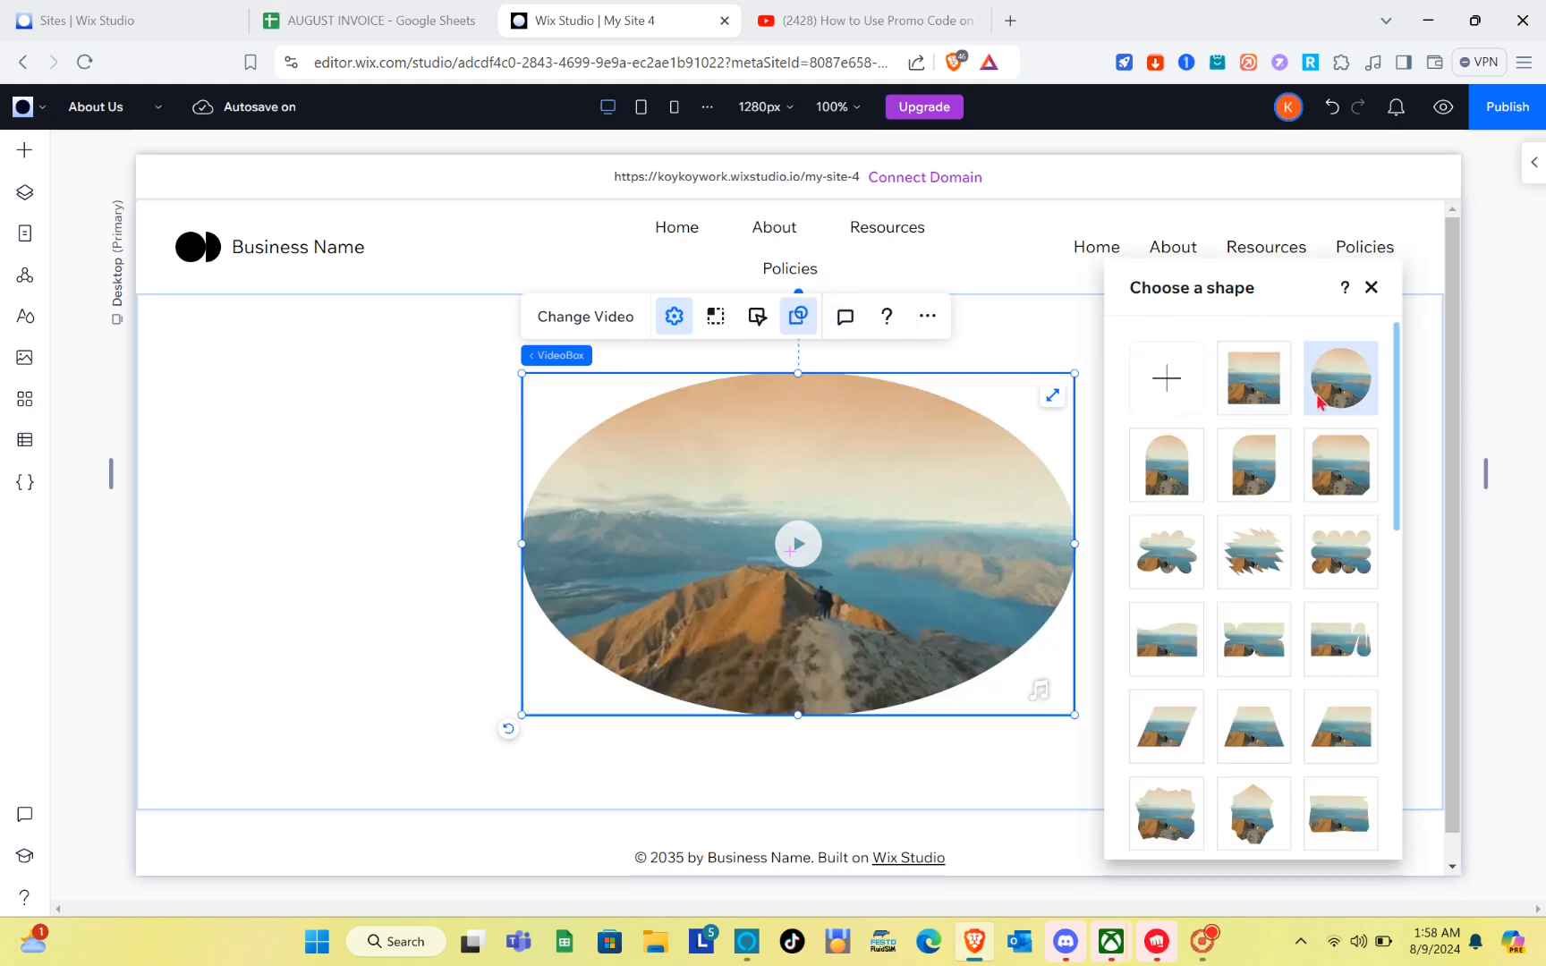
pyautogui.click(1197, 504)
pyautogui.click(1257, 561)
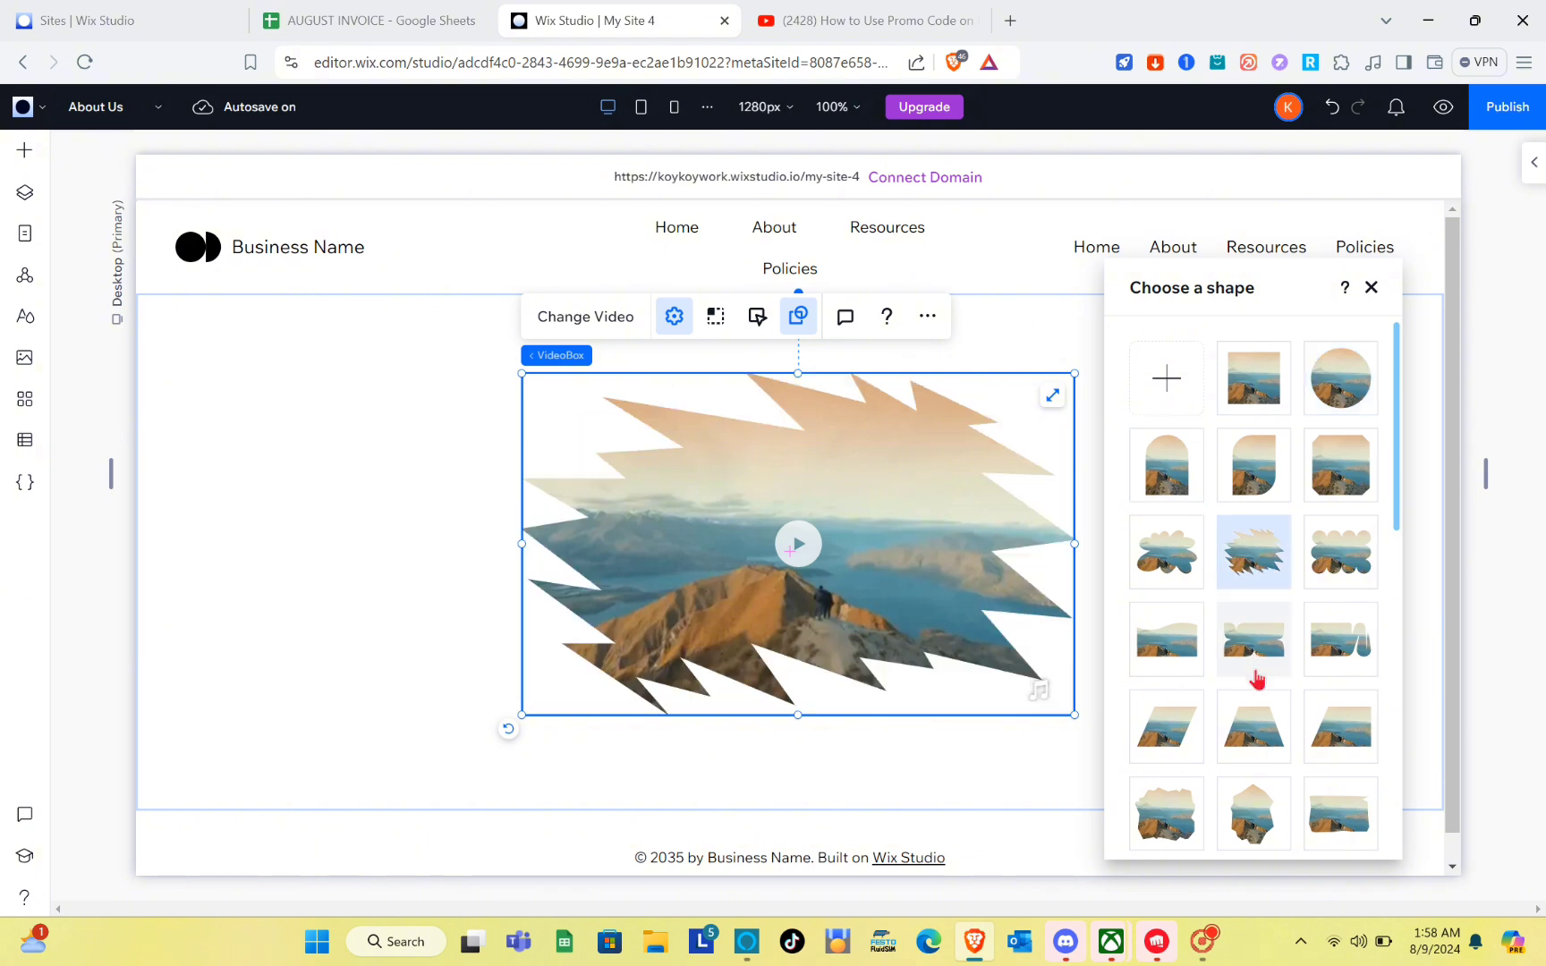
pyautogui.click(1254, 642)
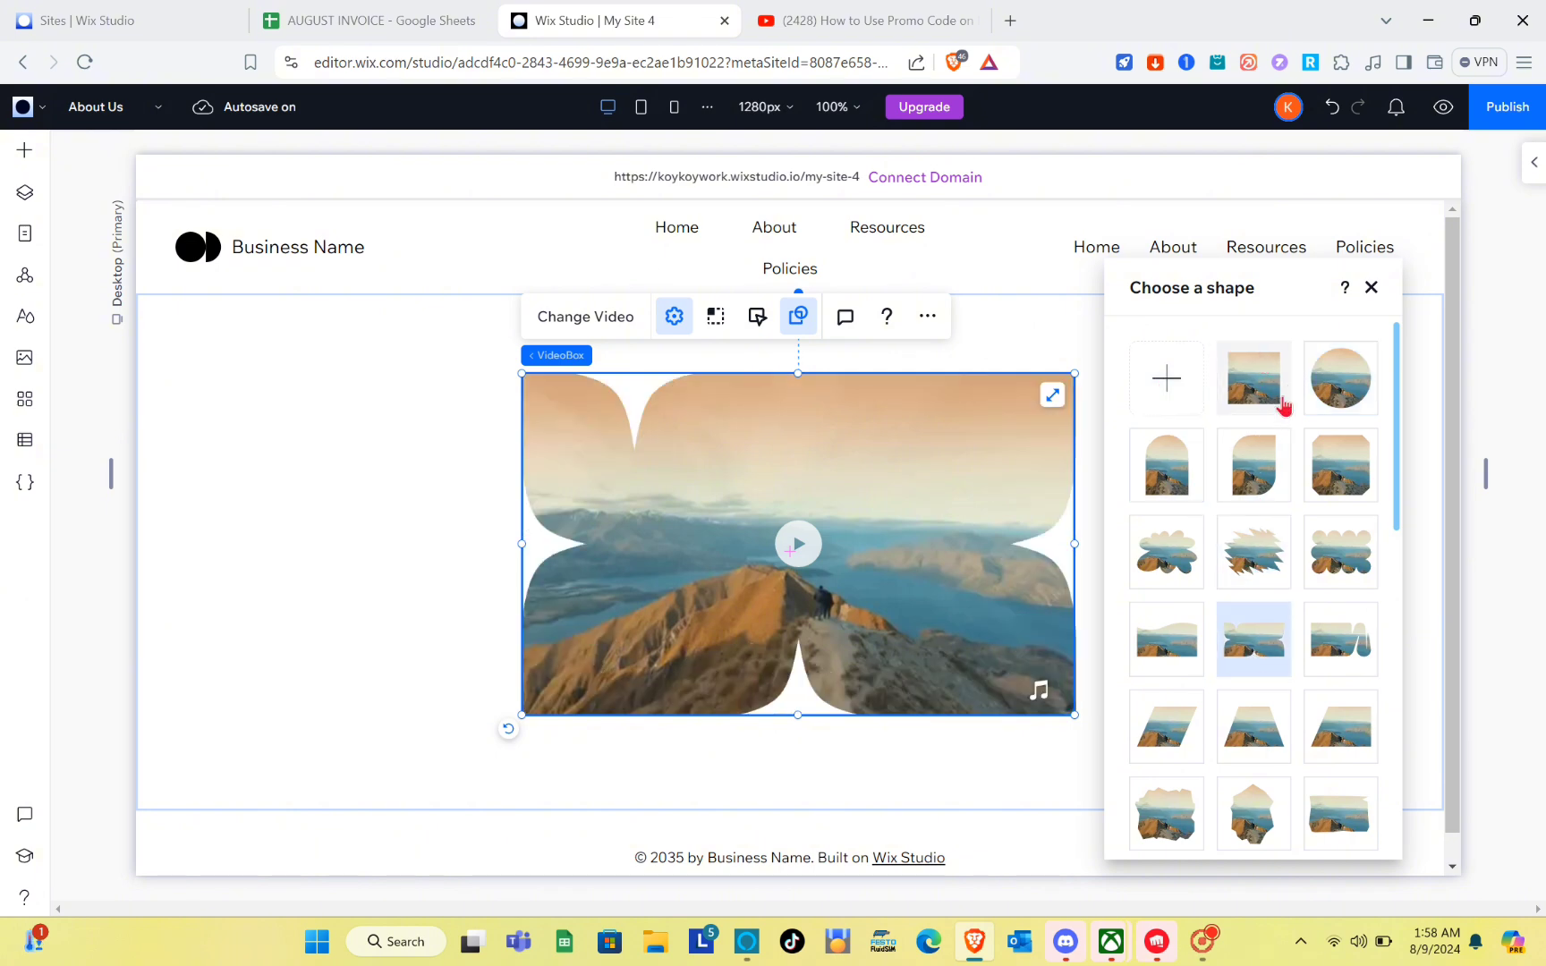
pyautogui.scroll(-10, 1213, 512)
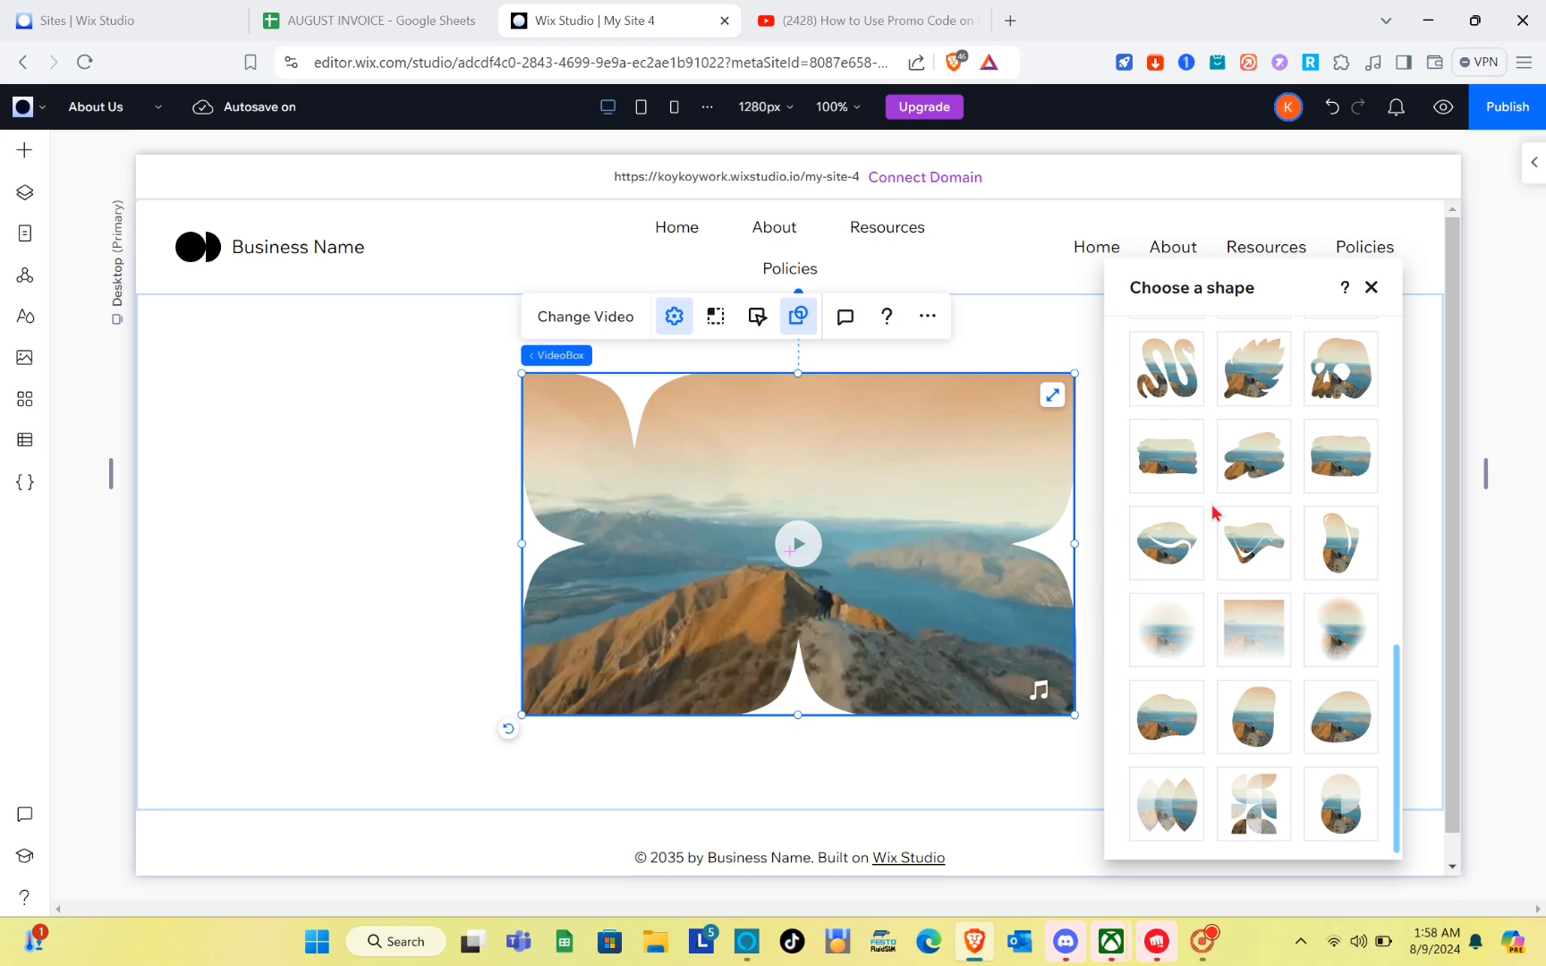
pyautogui.scroll(10, 1213, 512)
pyautogui.click(1269, 371)
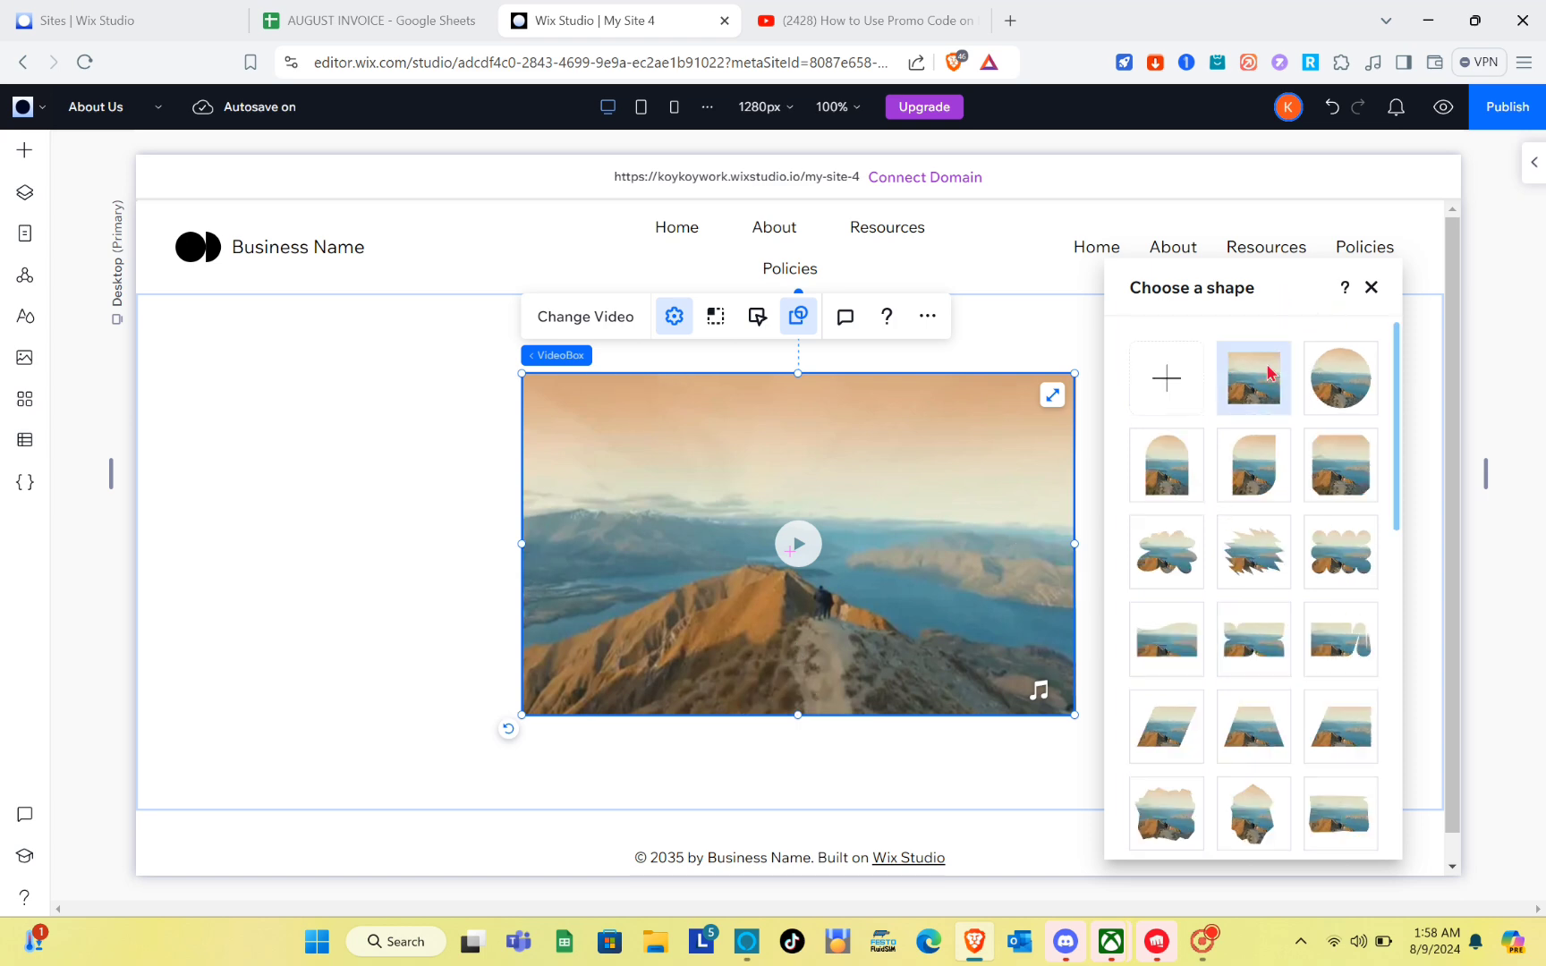
pyautogui.click(1370, 287)
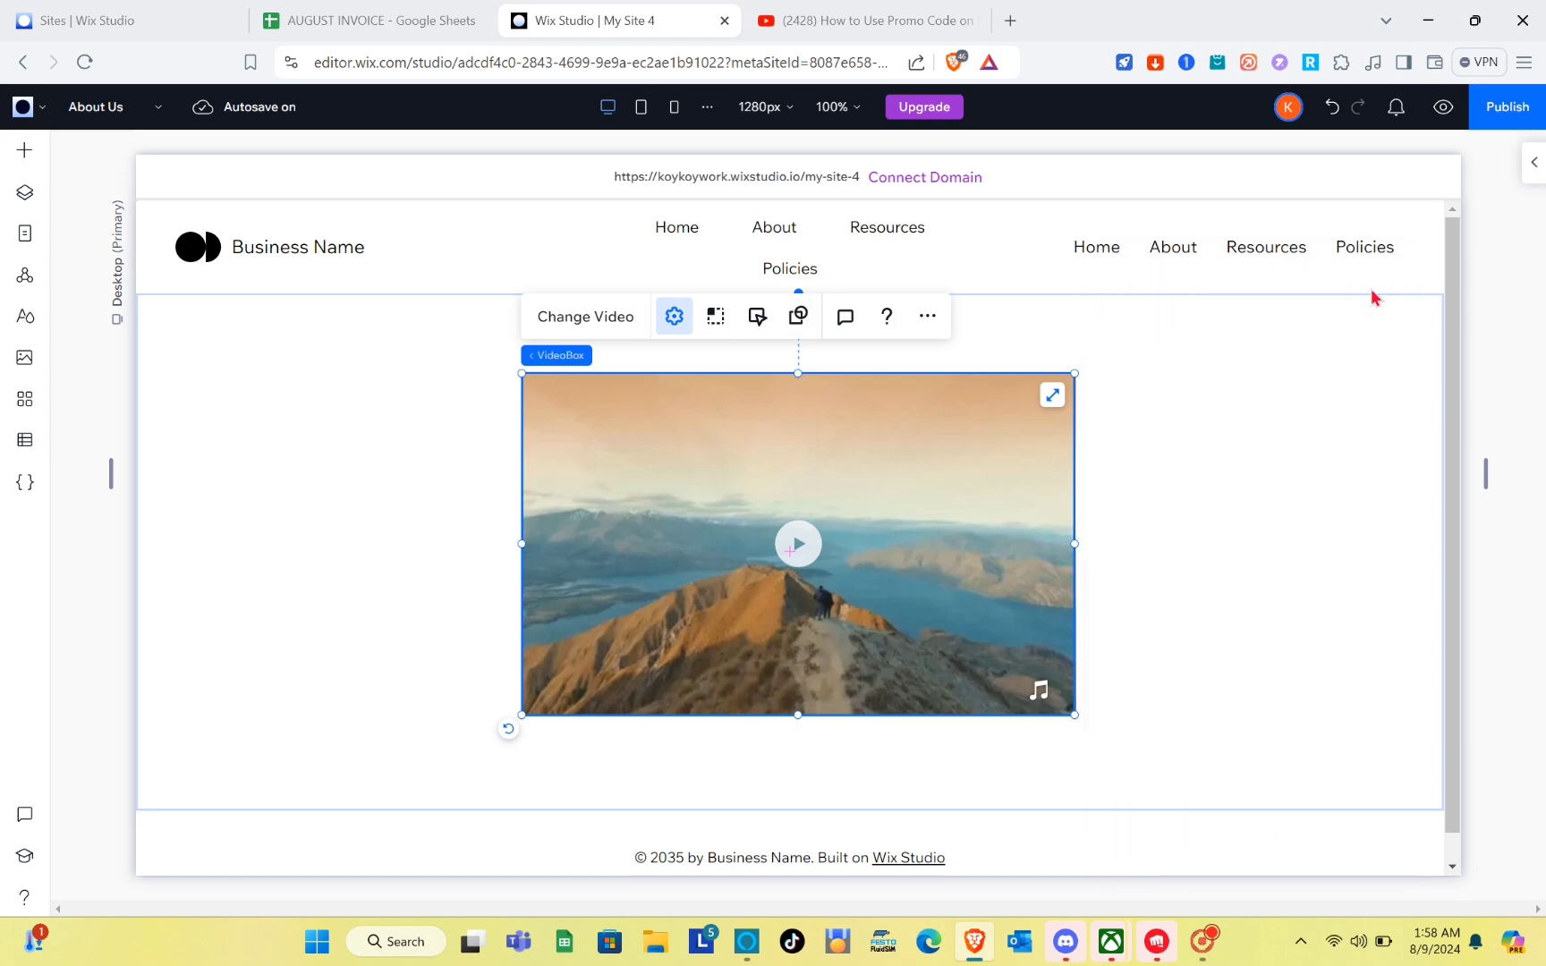
# - Deselect the VideoBox and switch from About Us to the Condition page
pyautogui.click(1105, 530)
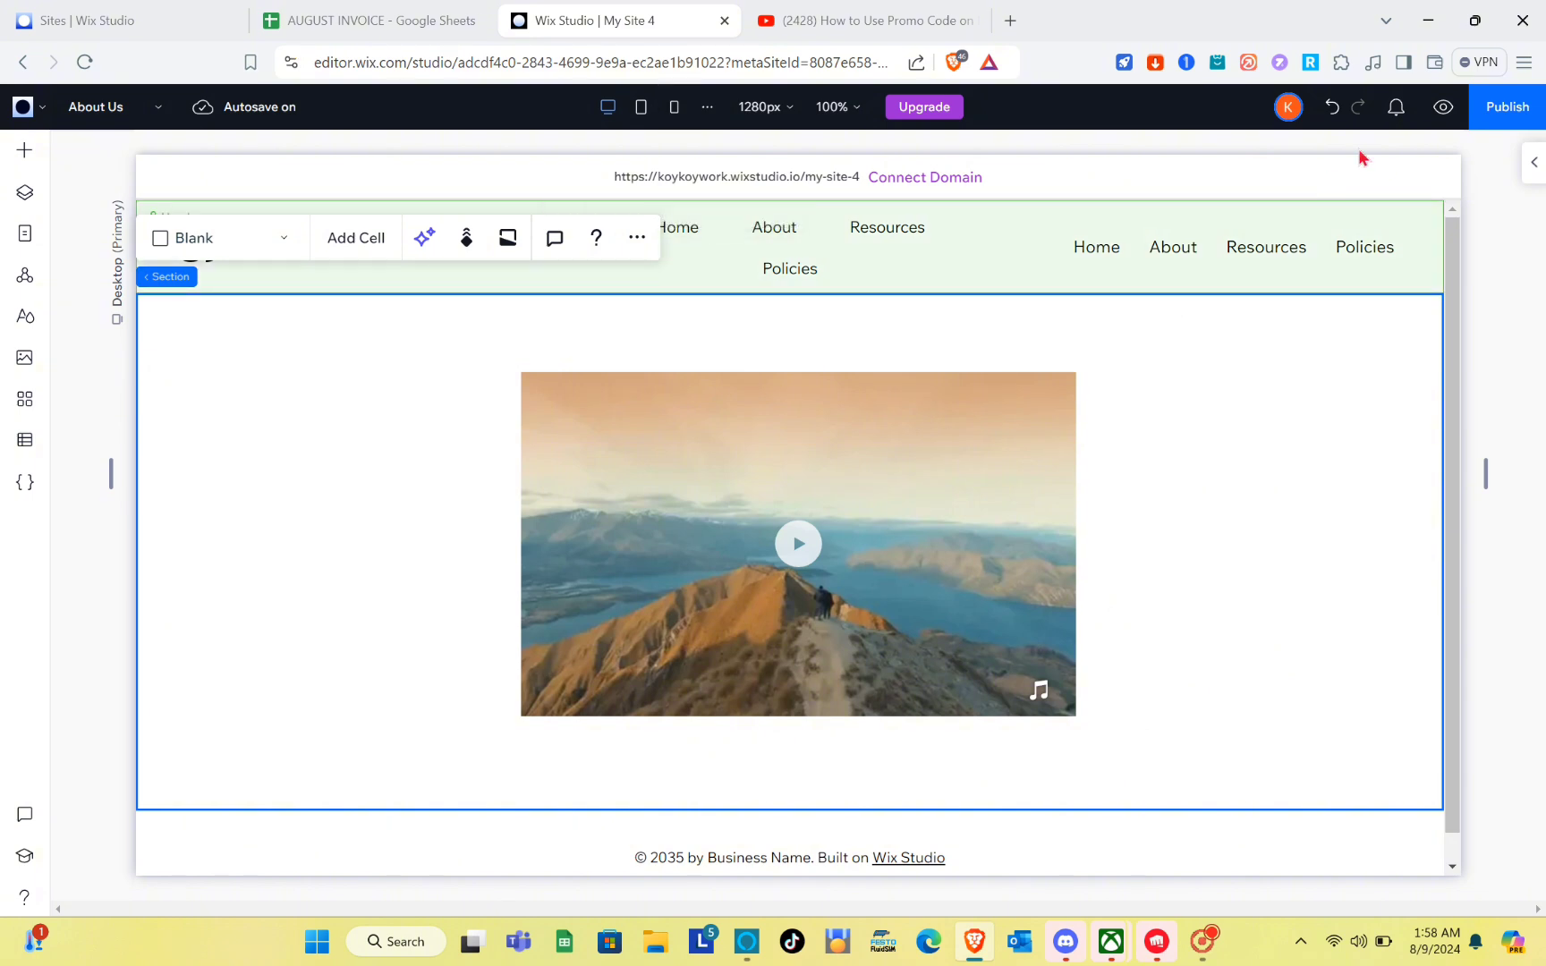
pyautogui.click(135, 109)
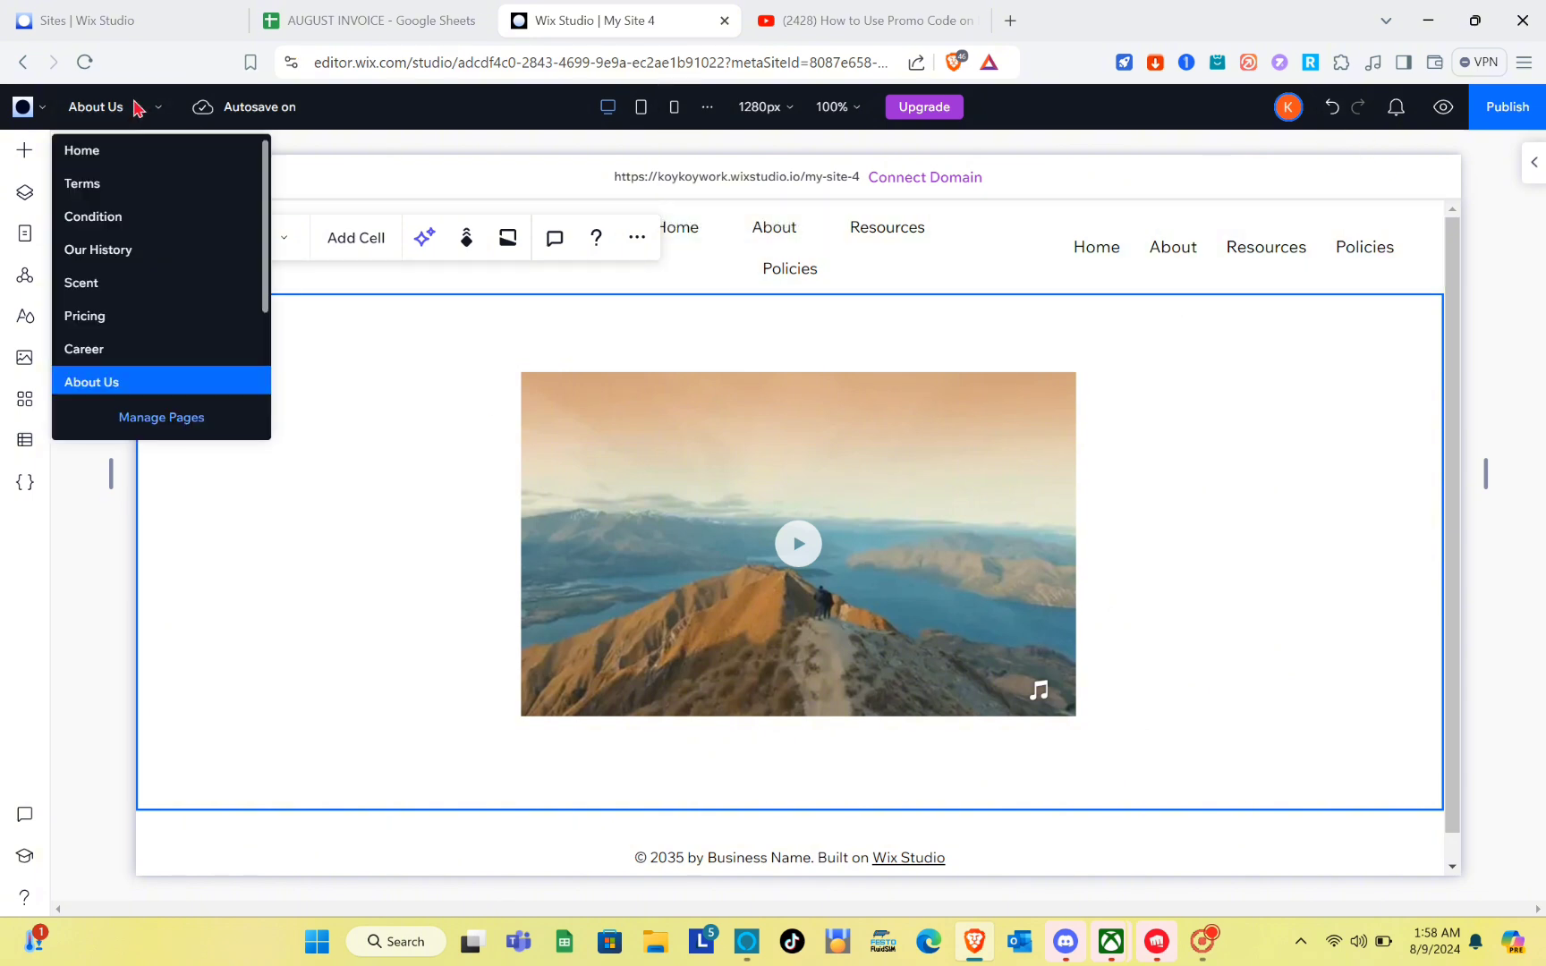
pyautogui.click(110, 231)
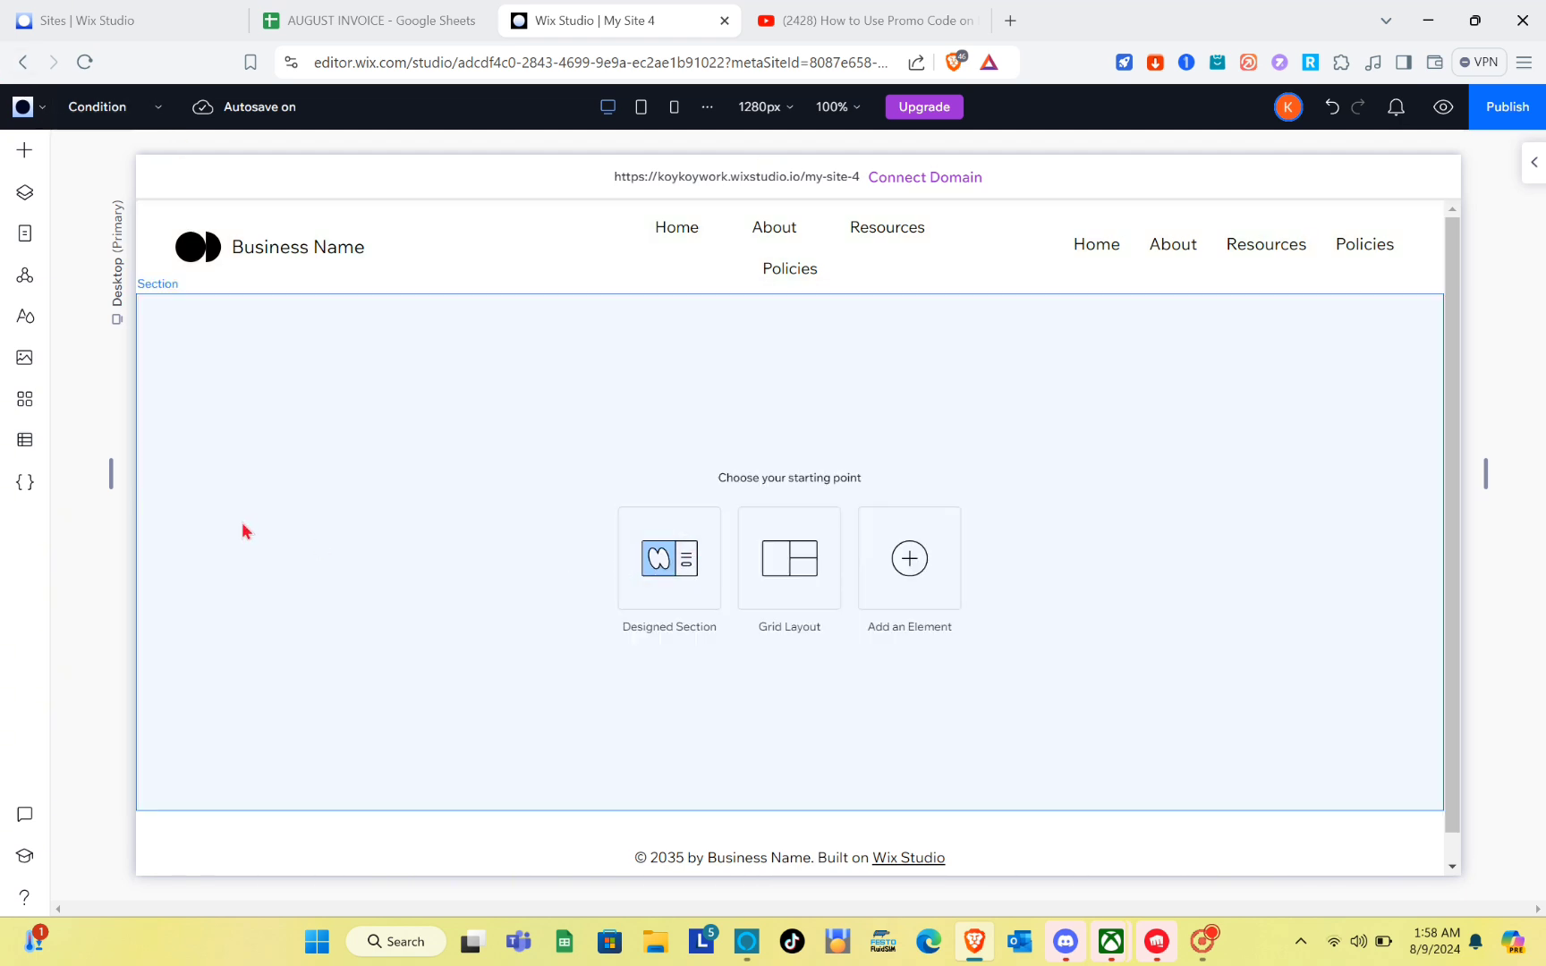
# - Add an Embed Site element to the Condition page's blank section and view its website address settings, leaving them as they are
pyautogui.click(38, 152)
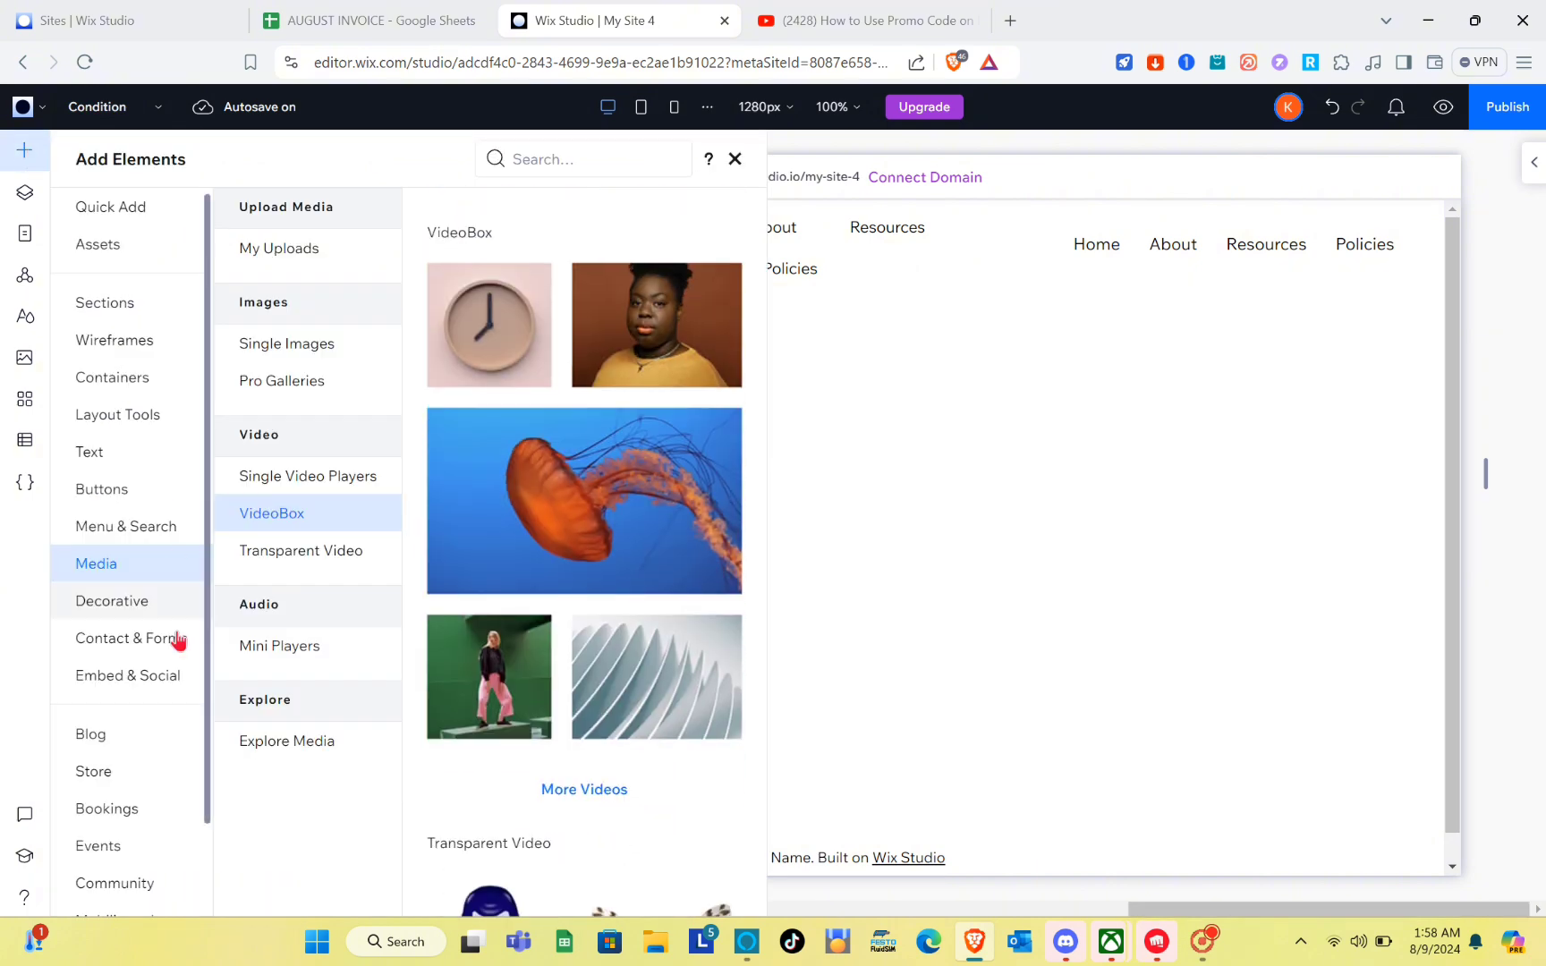
pyautogui.click(136, 678)
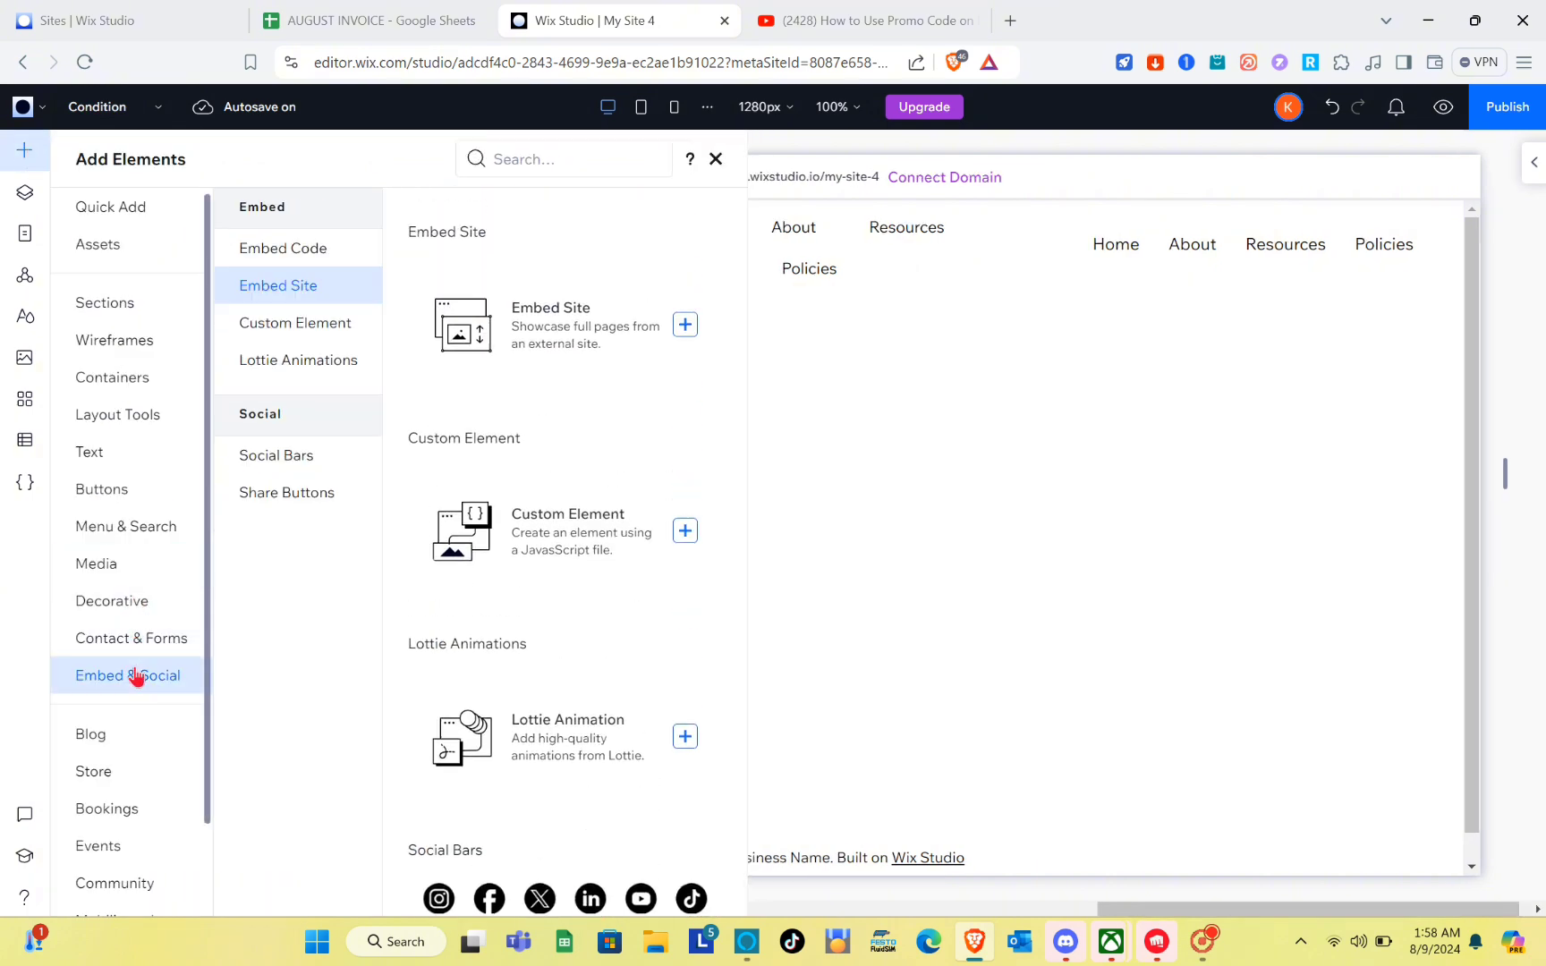
pyautogui.click(684, 324)
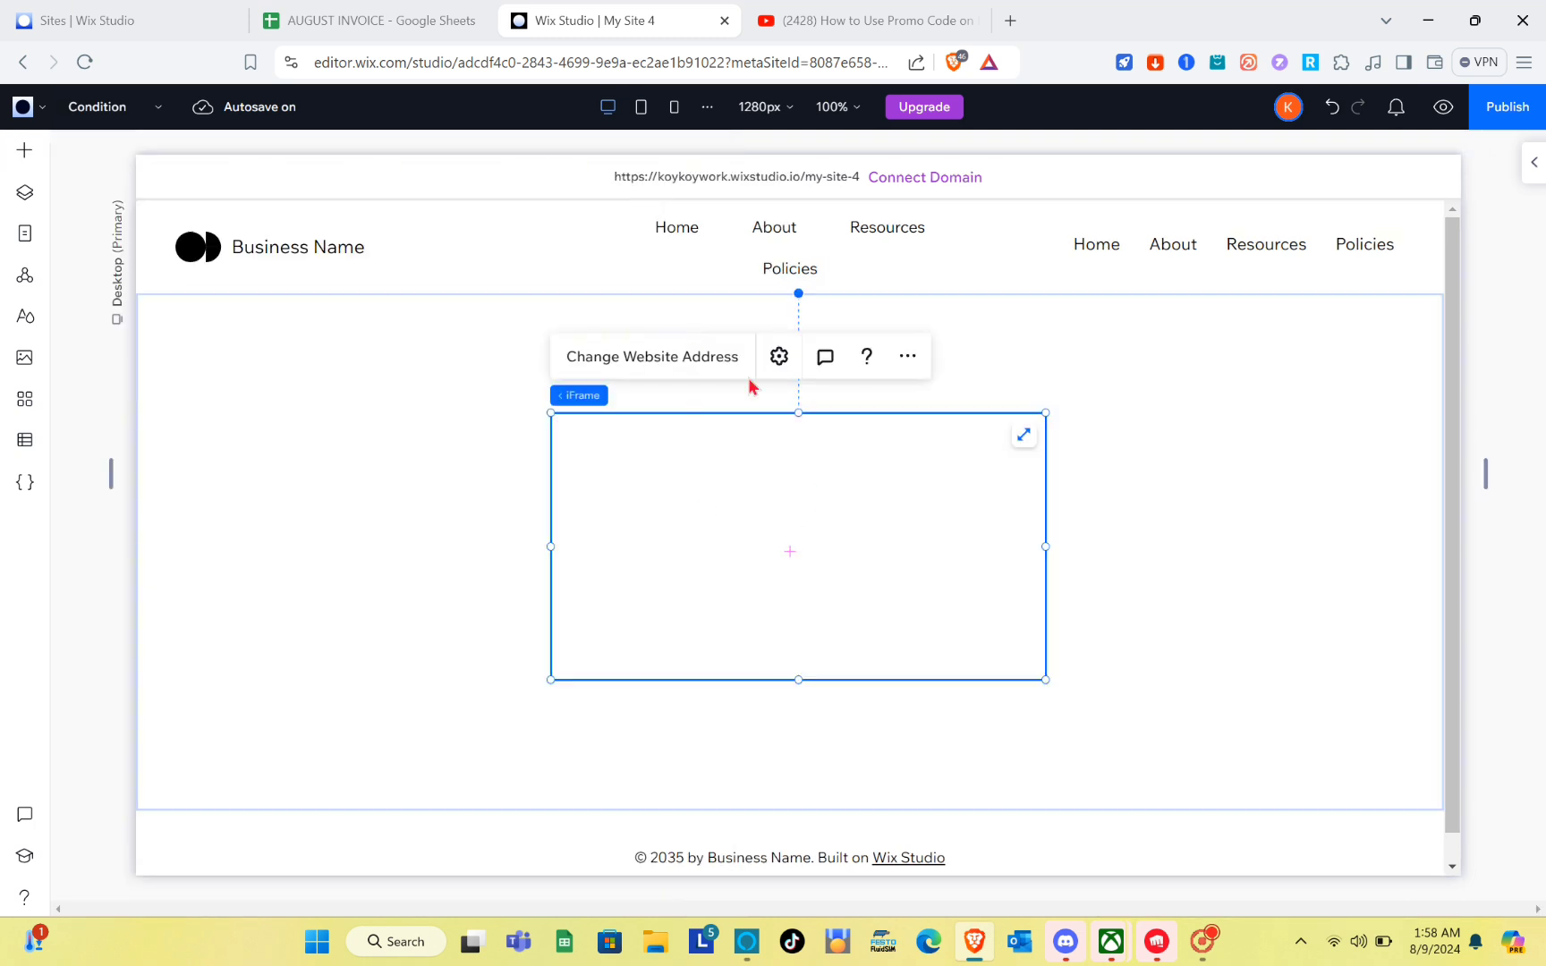
pyautogui.click(644, 358)
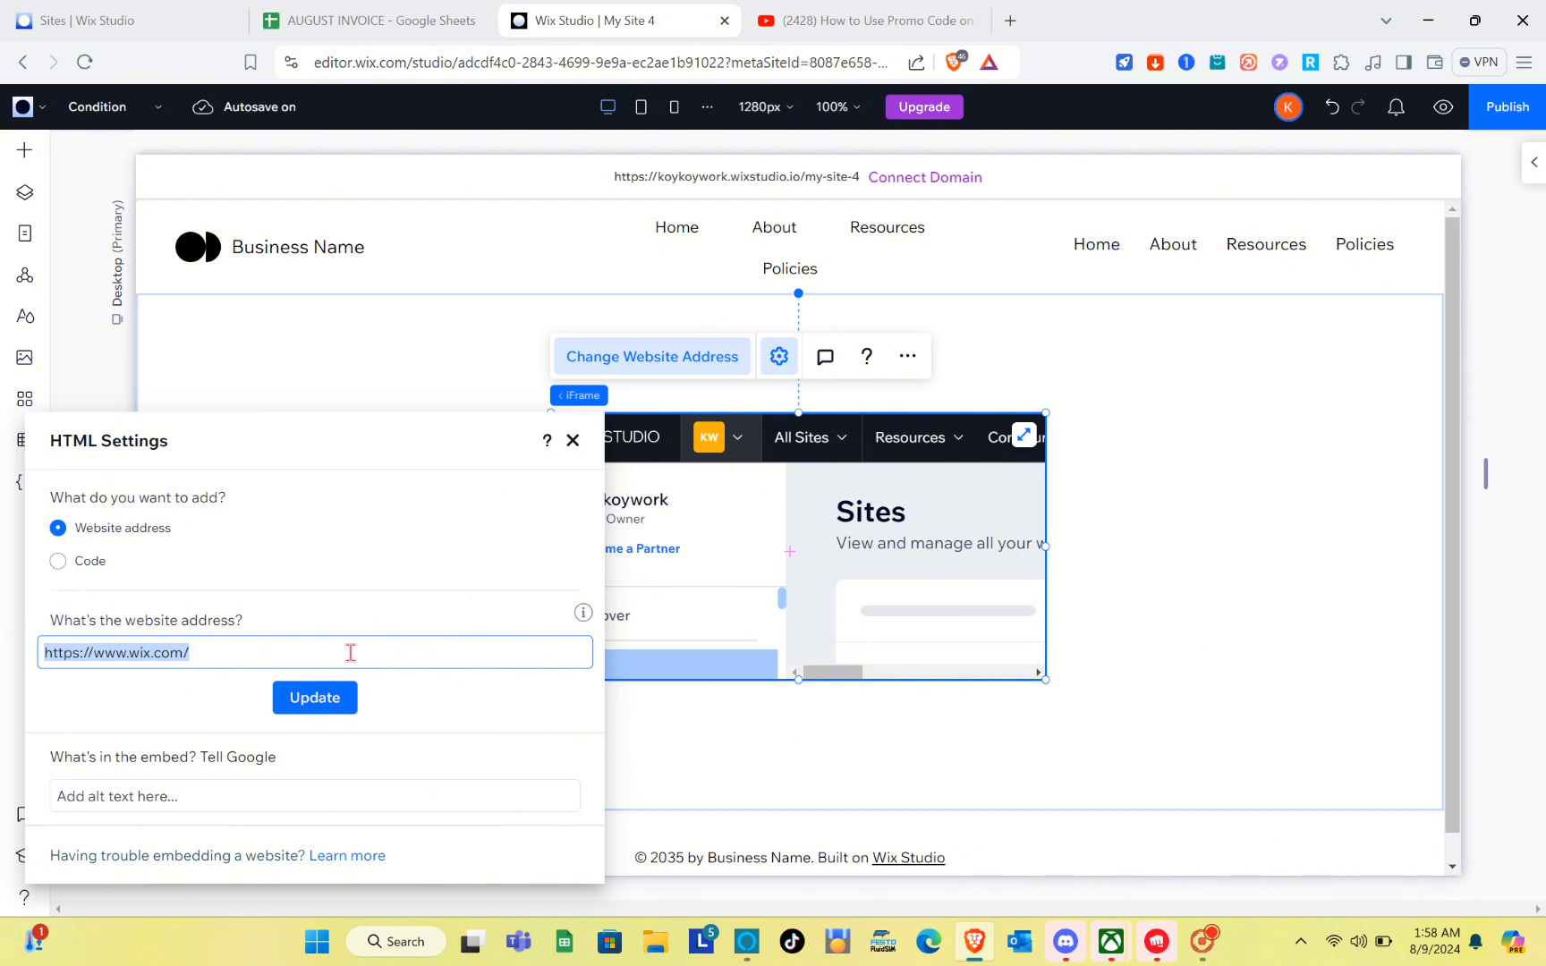
pyautogui.click(1156, 467)
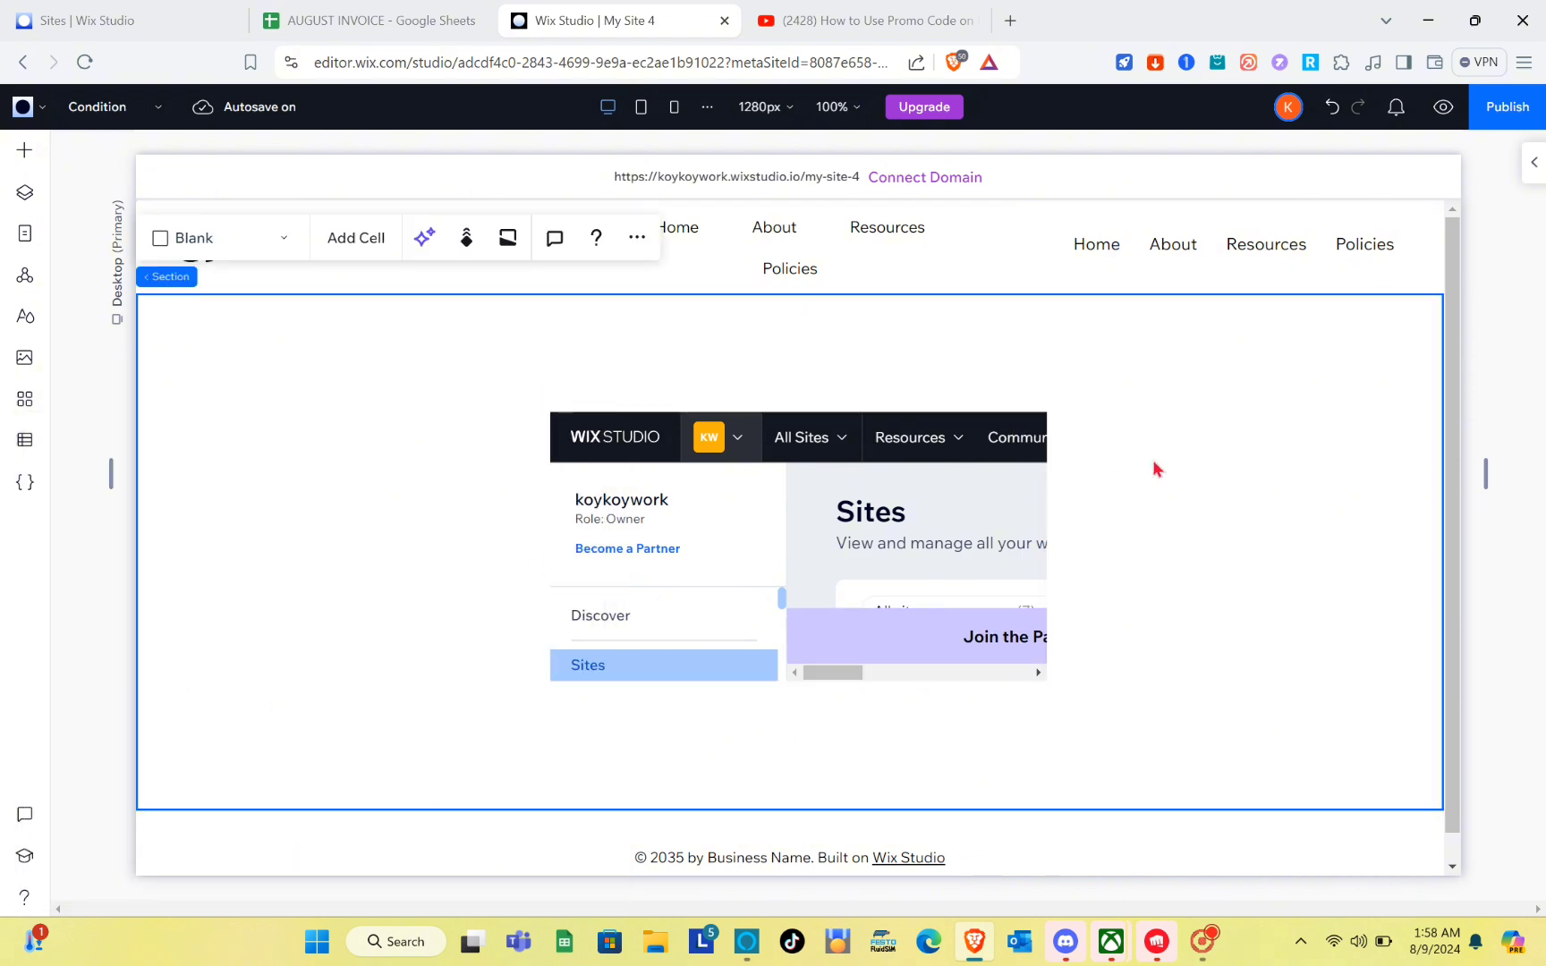